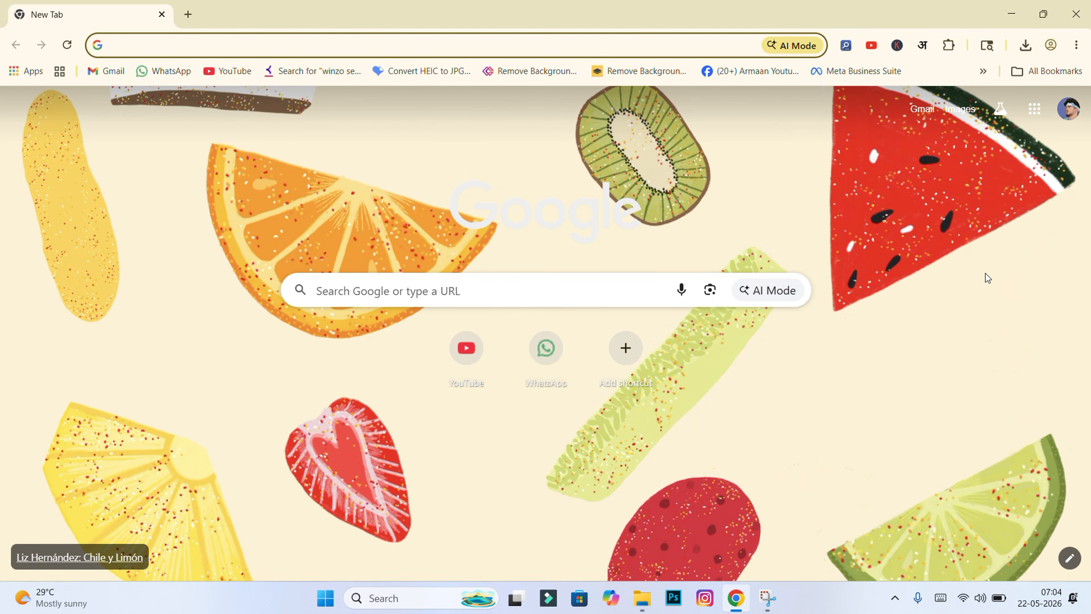
- Search Google for 'sewa setu cg' from the new tab's search box
{"action": "left_click", "coordinate": [435, 274]}
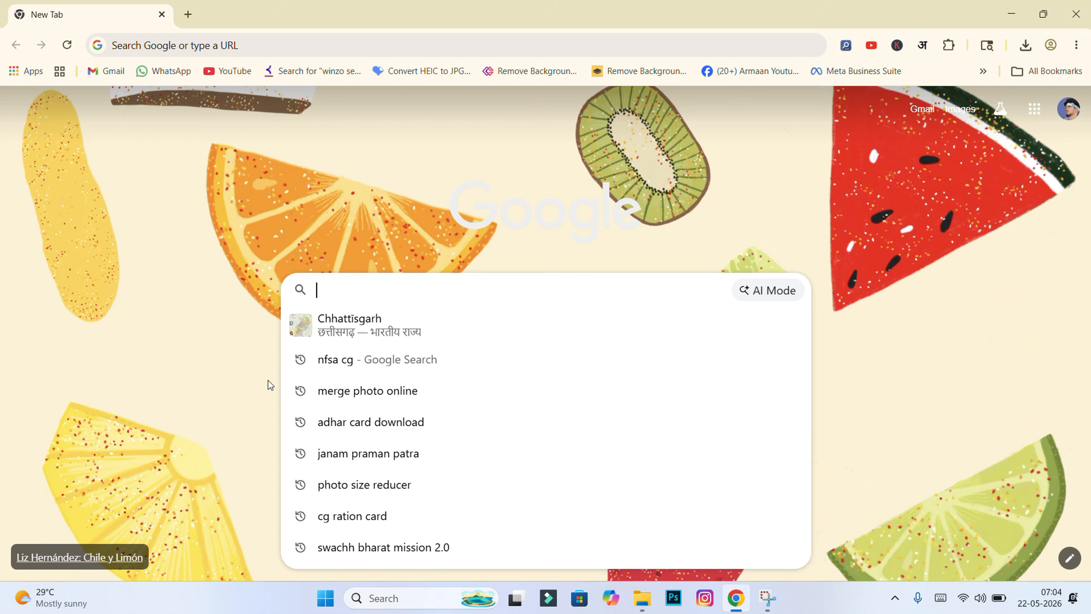
{"action": "type", "text": "se"}
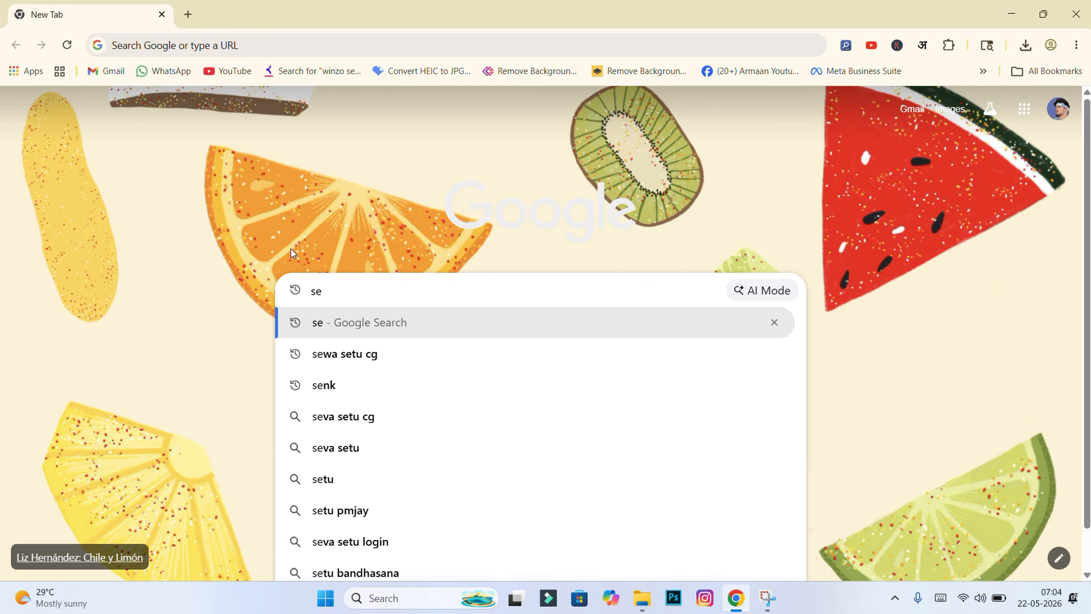
{"action": "key", "text": "Down"}
{"action": "key", "text": "Return"}
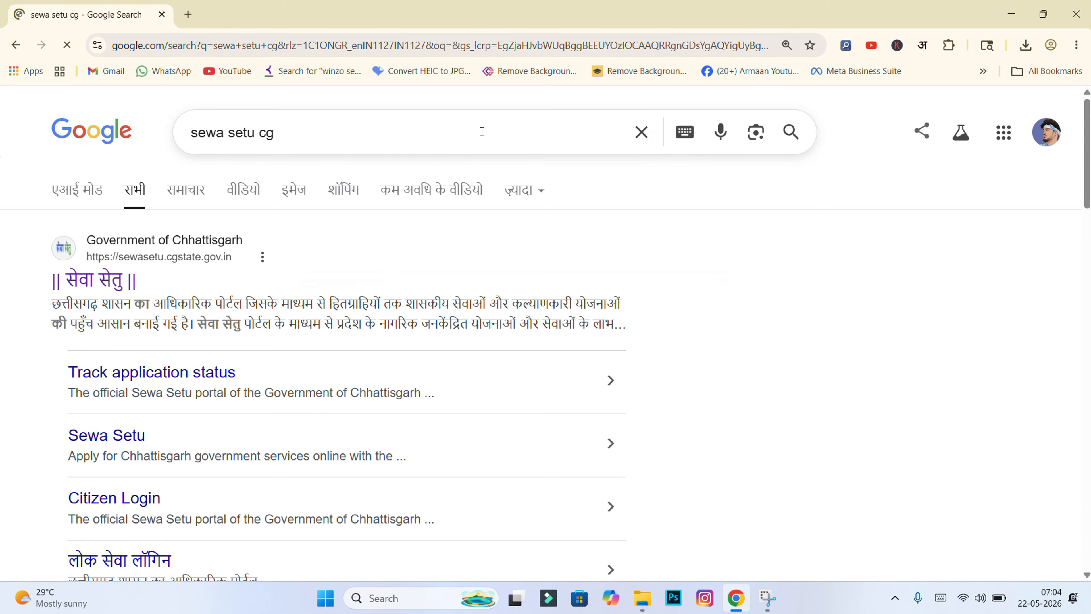
- Open the official Sewa Setu portal and search its services for 'APL'
{"action": "left_click", "coordinate": [111, 283]}
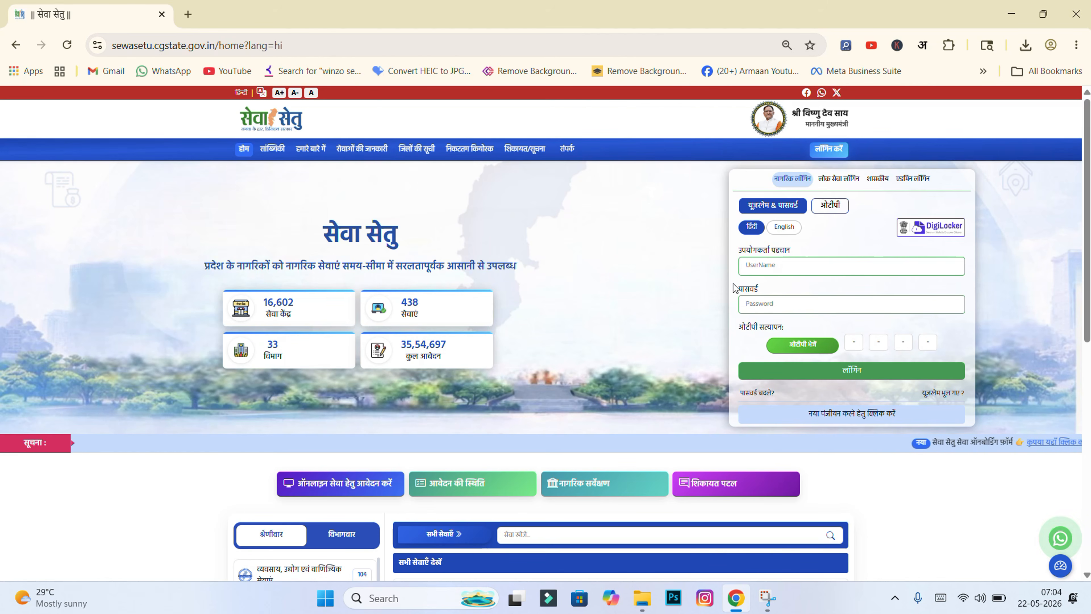
{"action": "scroll", "coordinate": [1055, 358], "scroll_direction": "down", "scroll_amount": 5}
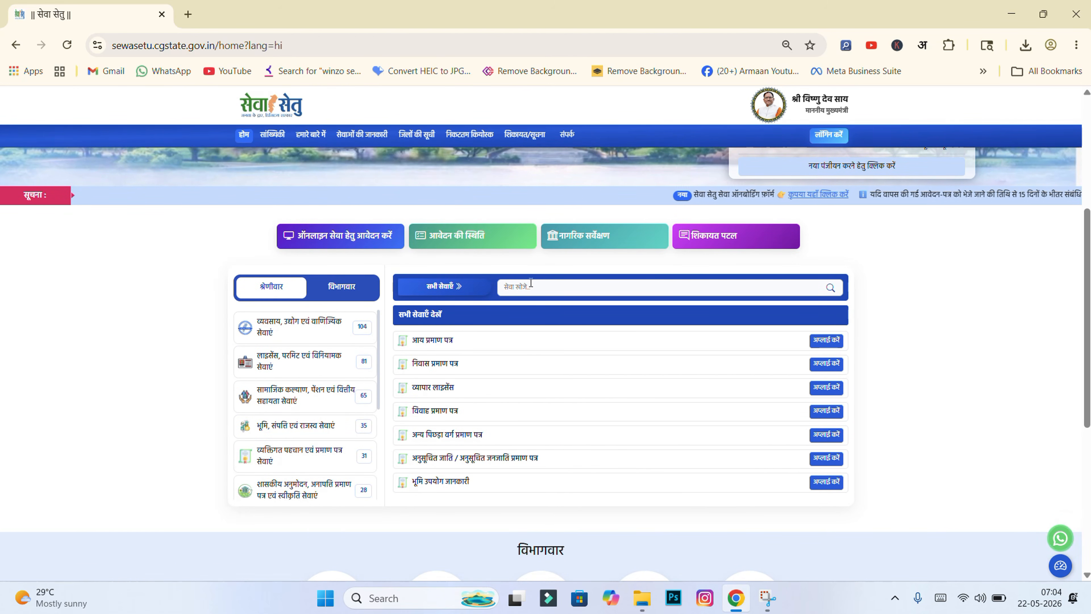
{"action": "left_click", "coordinate": [524, 291]}
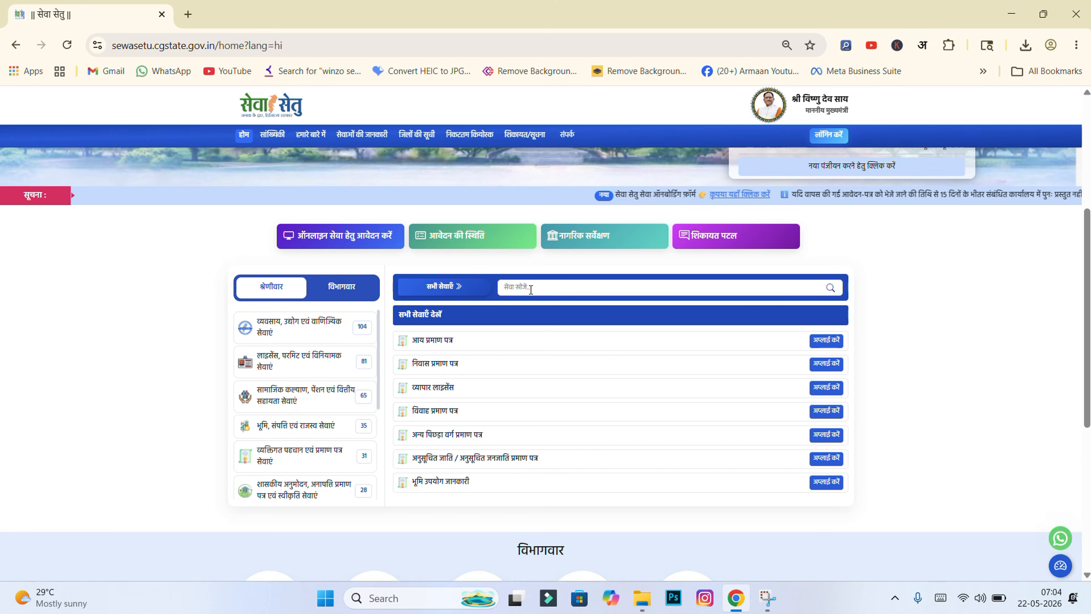
{"action": "type", "text": "APL"}
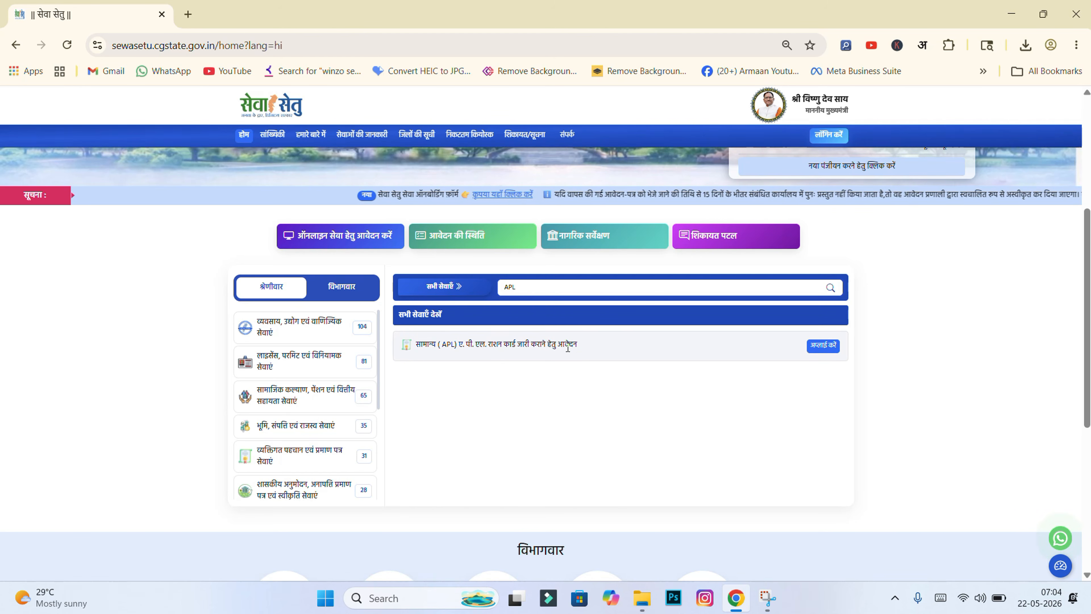
- Start the APL ration card application, then go back to the portal home page
{"action": "left_click_drag", "start_coordinate": [415, 344], "coordinate": [461, 346]}
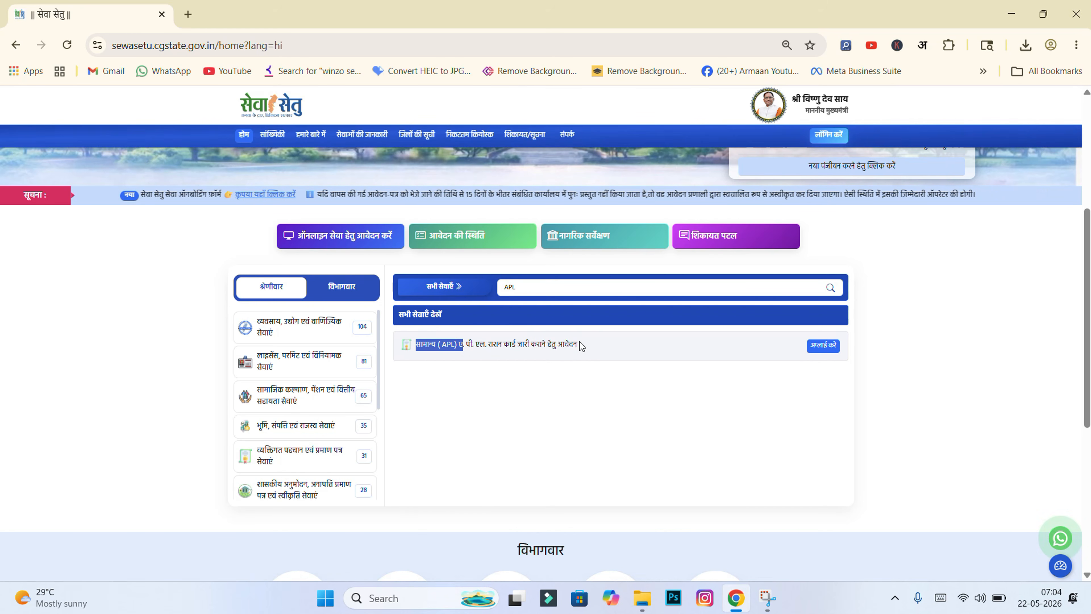
{"action": "left_click", "coordinate": [516, 374]}
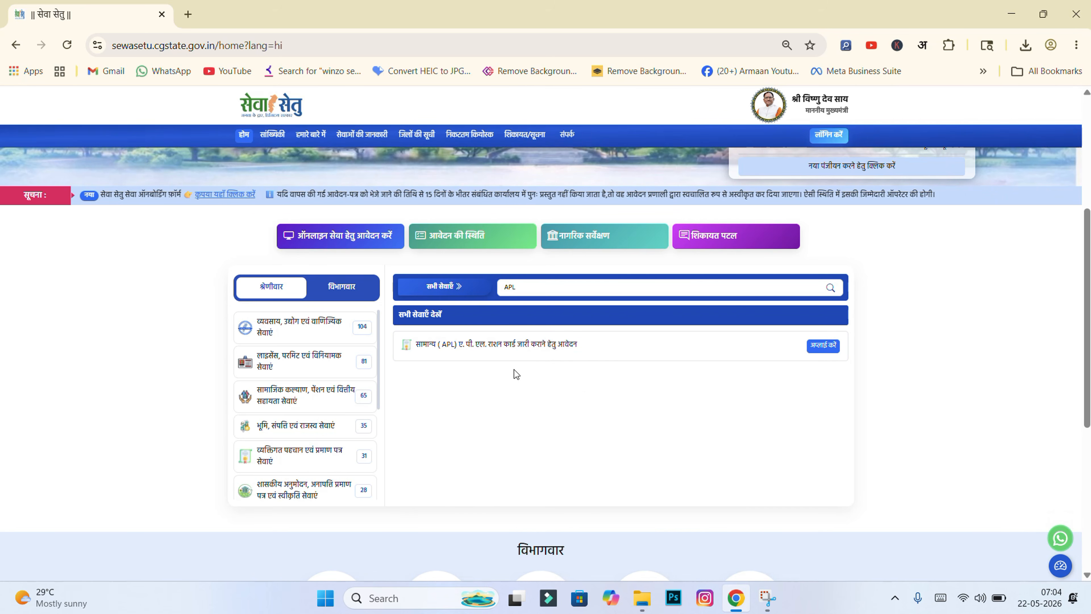
{"action": "left_click", "coordinate": [822, 352]}
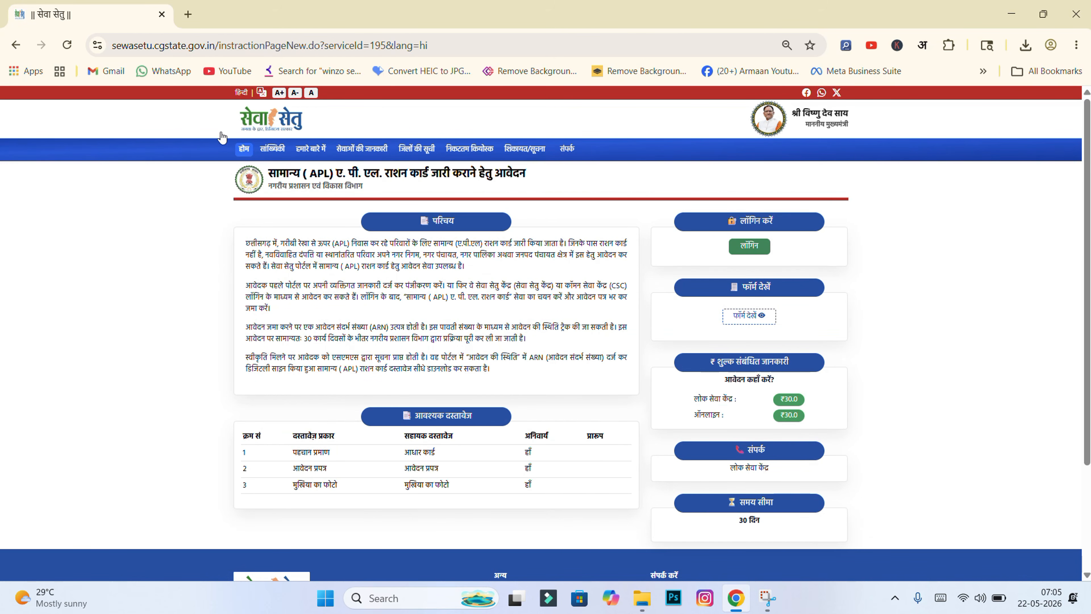
{"action": "left_click", "coordinate": [15, 44]}
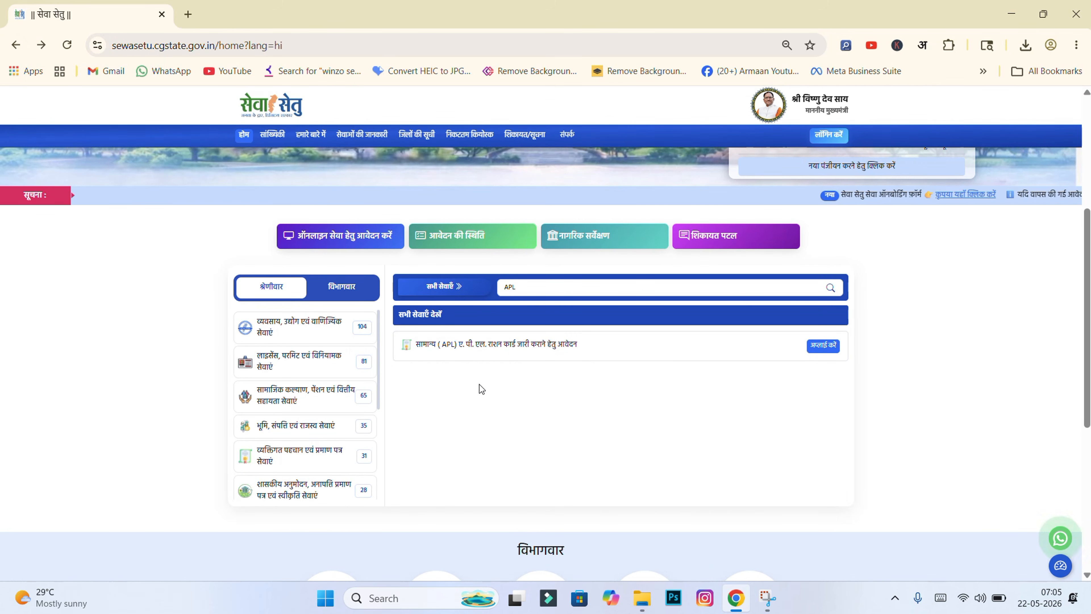
- Open the complete services list and browse between its first and second pages
{"action": "left_click", "coordinate": [432, 287]}
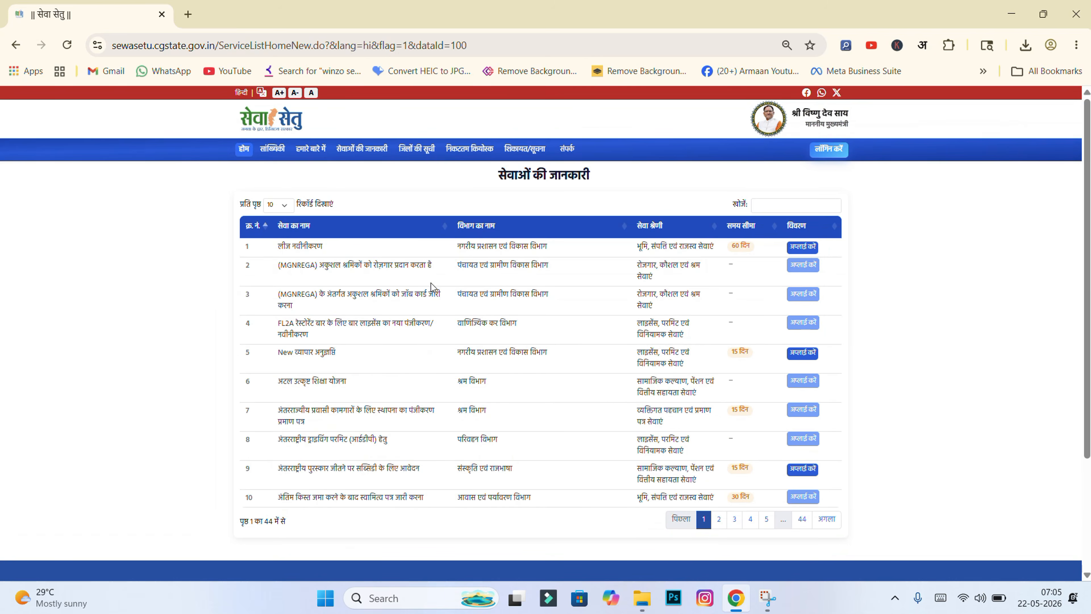
{"action": "scroll", "coordinate": [431, 277], "scroll_direction": "down", "scroll_amount": 3}
{"action": "scroll", "coordinate": [431, 278], "scroll_direction": "up", "scroll_amount": 3}
{"action": "left_click", "coordinate": [719, 520]}
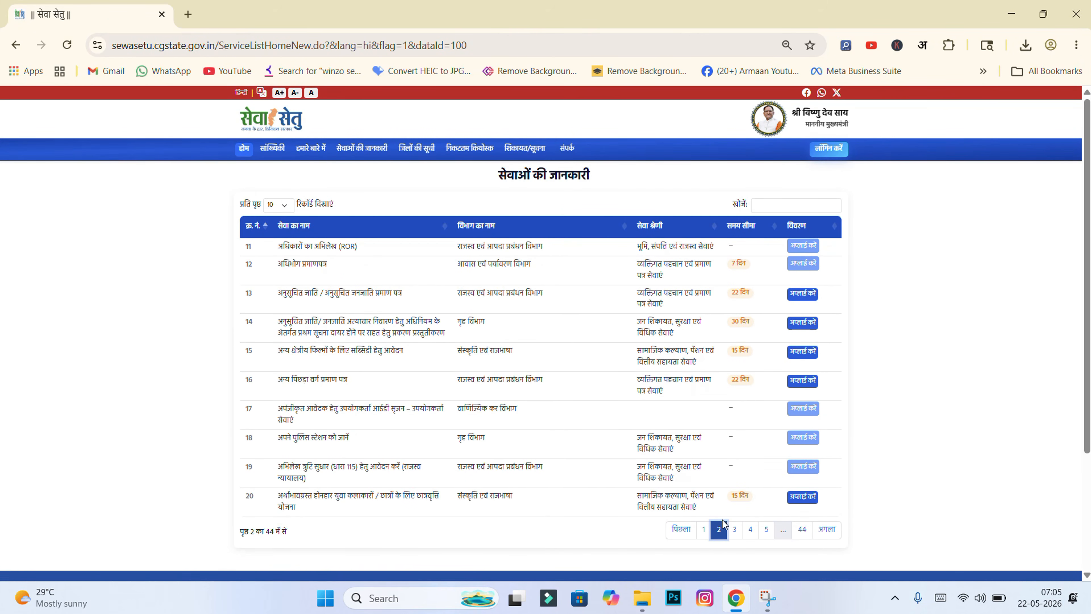
{"action": "left_click", "coordinate": [704, 520]}
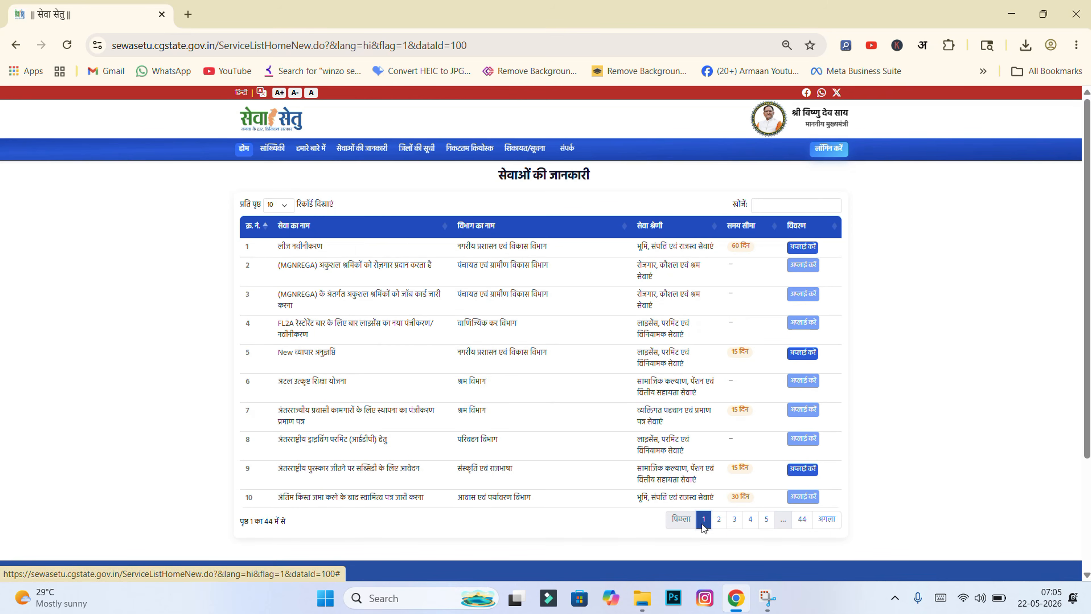
- Filter the services list by 'APL' to show only the Samanya (APL) ration card service
{"action": "left_click", "coordinate": [761, 207]}
{"action": "type", "text": "S"}
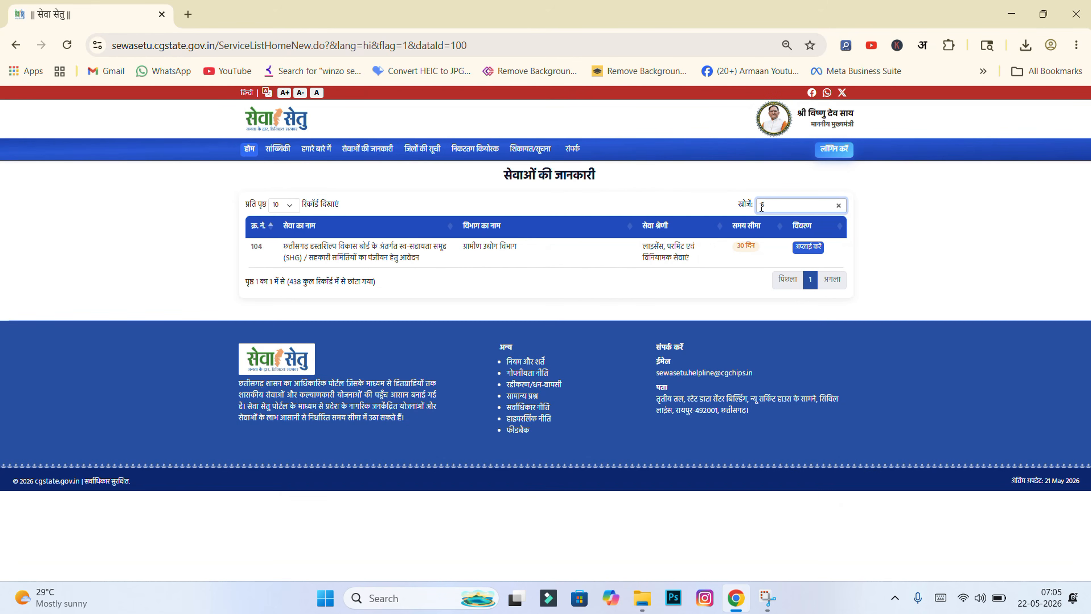
{"action": "key", "text": "BackSpace"}
{"action": "type", "text": "APL"}
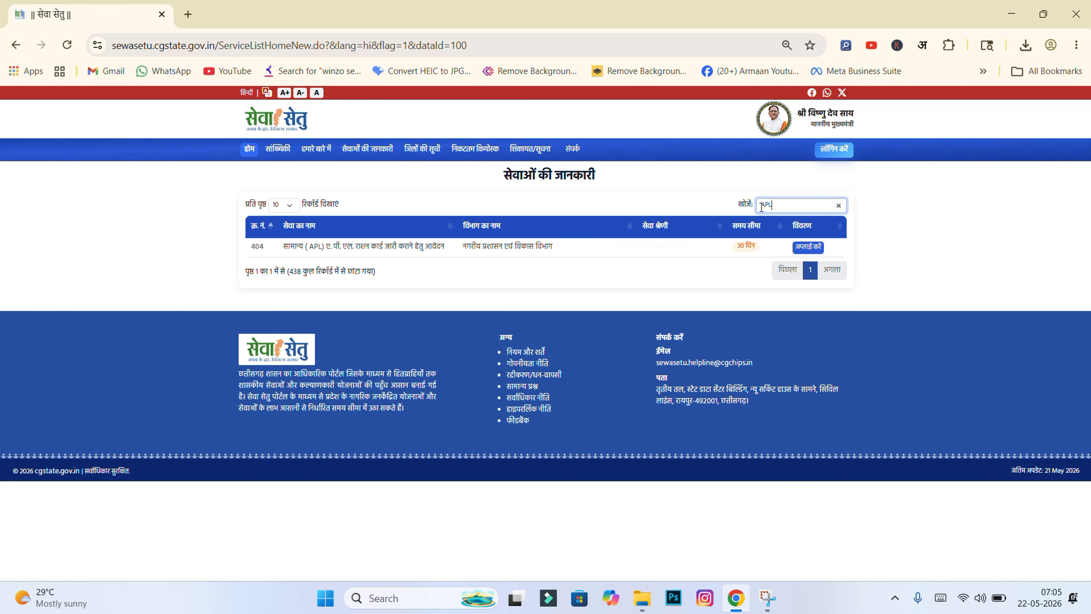
{"action": "left_click_drag", "start_coordinate": [277, 244], "coordinate": [331, 249]}
{"action": "left_click", "coordinate": [330, 249]}
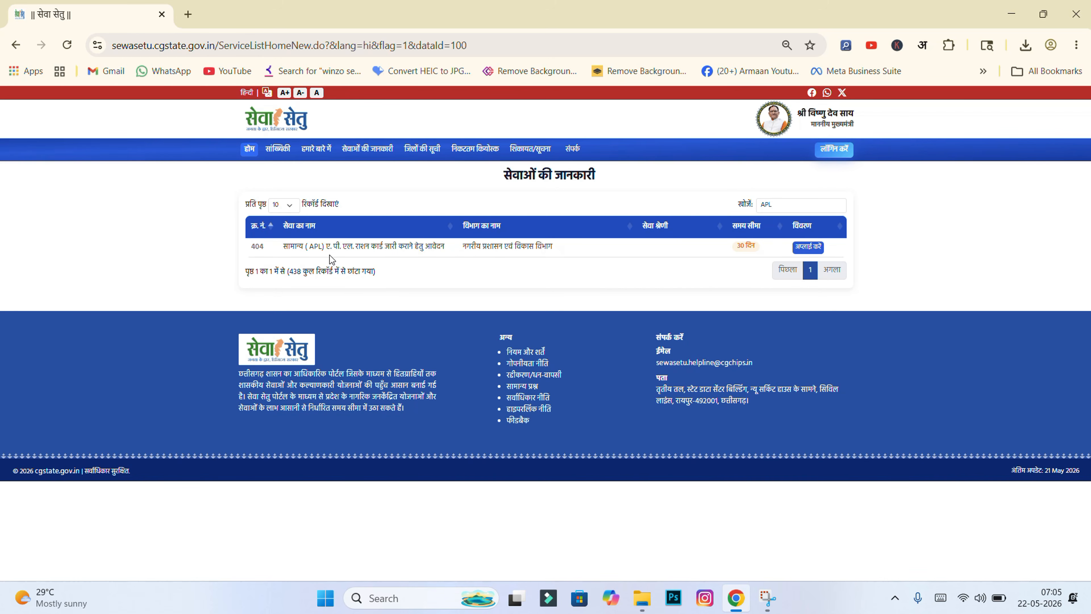
- Switch the portal to English and filter the services list by 'APL'
{"action": "left_click", "coordinate": [267, 93]}
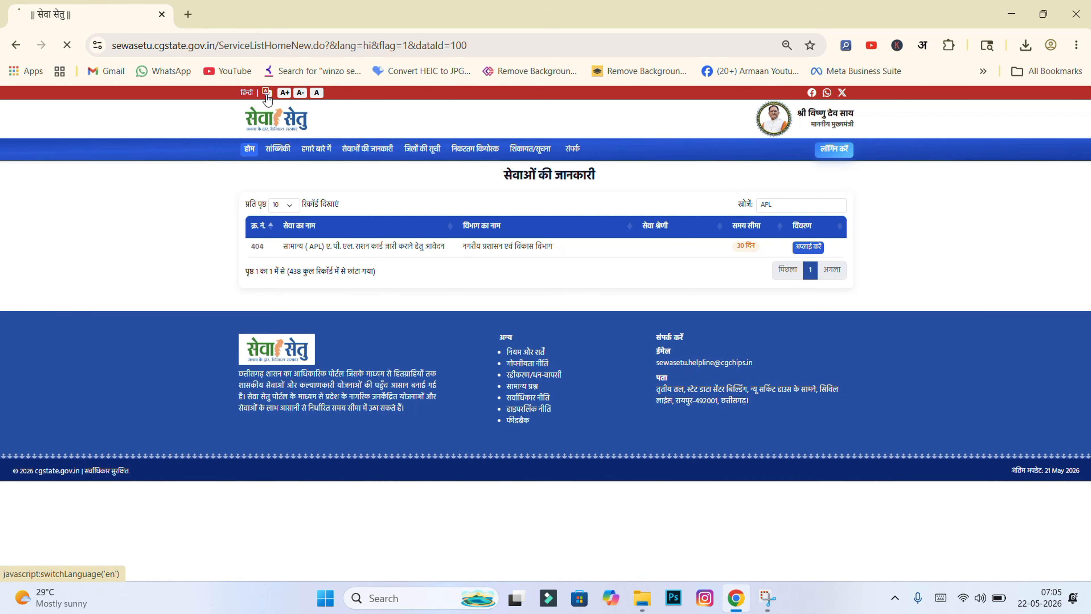
{"action": "left_click", "coordinate": [780, 200]}
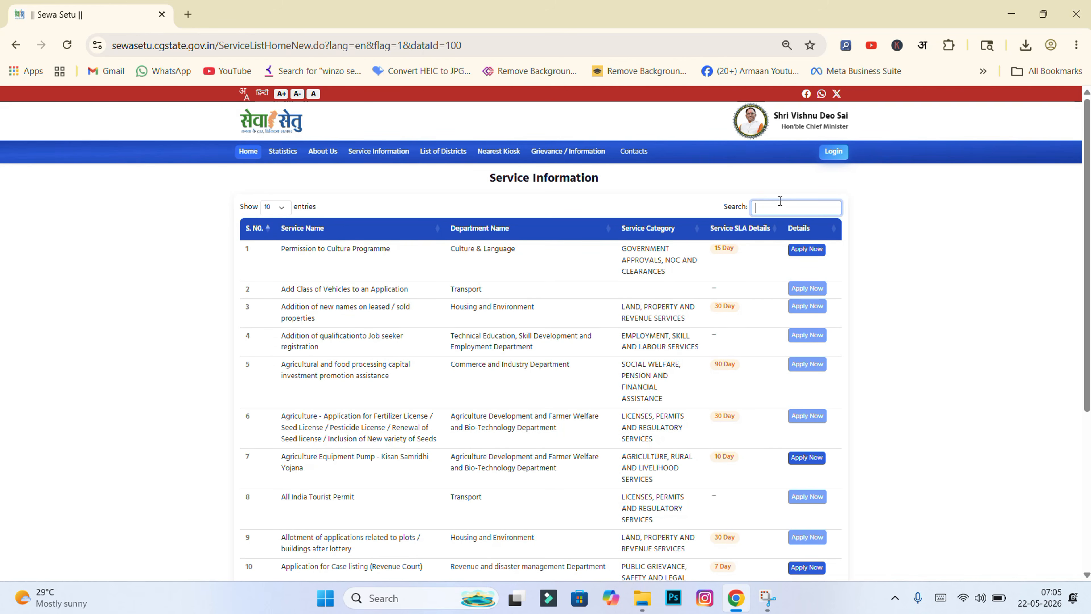
{"action": "type", "text": "APL"}
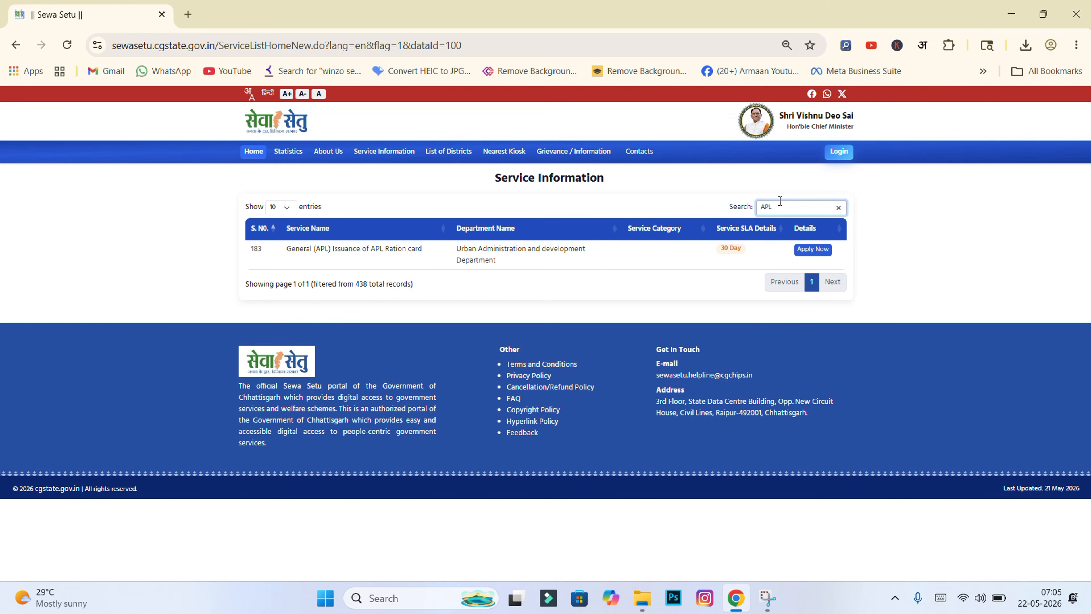
- Open the General (APL) Issuance of APL Ration card service page
{"action": "left_click_drag", "start_coordinate": [263, 246], "coordinate": [436, 256]}
{"action": "left_click", "coordinate": [436, 256]}
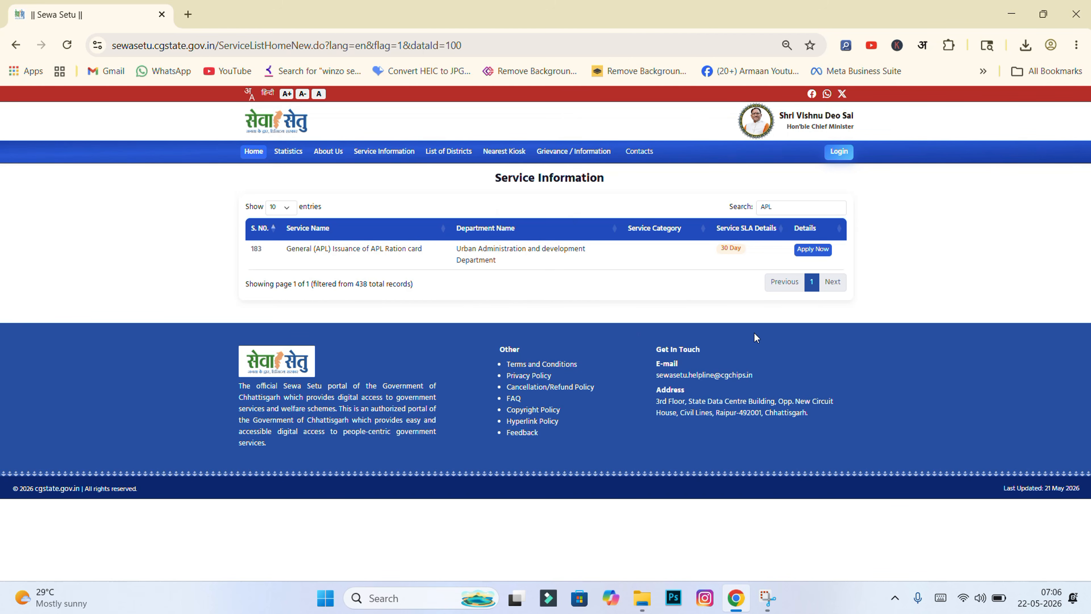
{"action": "left_click", "coordinate": [812, 250]}
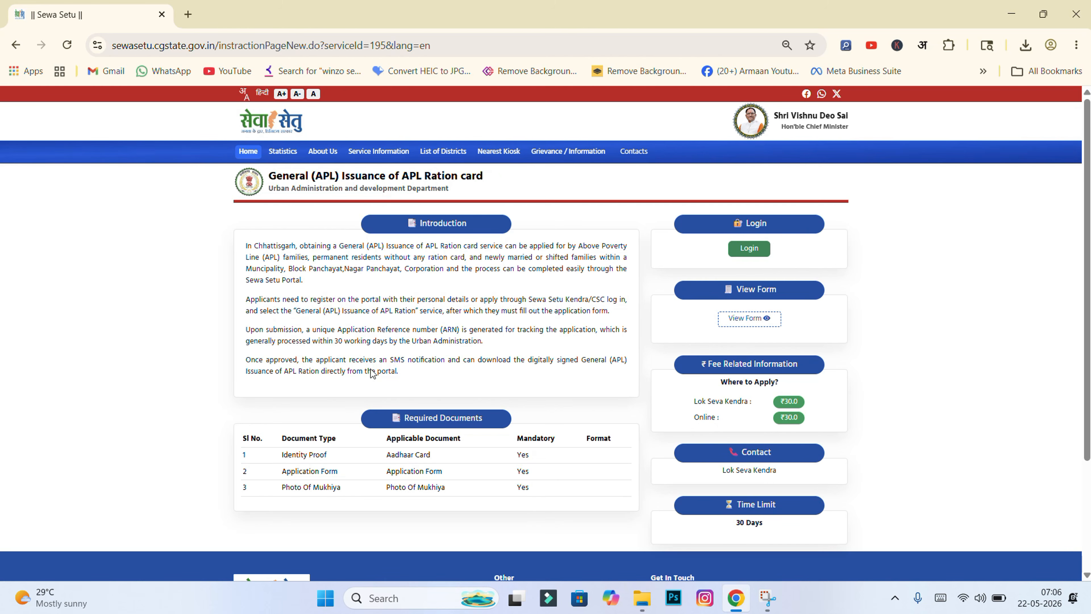
- Switch the page back to Hindi and highlight the required documents heading and identity proof entry
{"action": "left_click", "coordinate": [261, 94]}
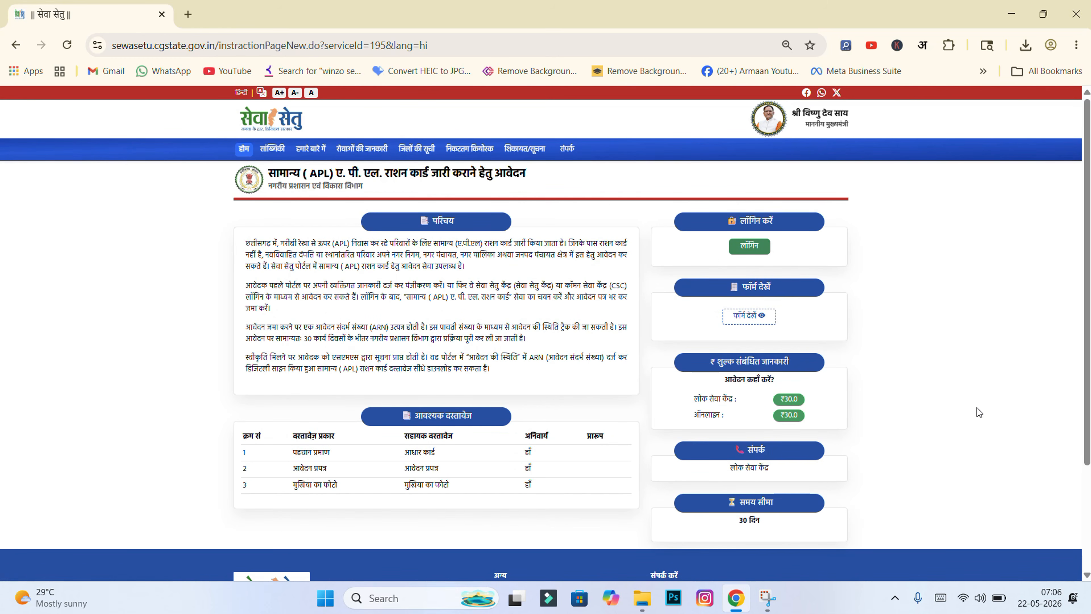
{"action": "triple_click", "coordinate": [416, 415]}
{"action": "left_click_drag", "start_coordinate": [291, 458], "coordinate": [431, 452]}
{"action": "left_click", "coordinate": [443, 512]}
- Review the application form and family head photo entries in the required documents table
{"action": "left_click_drag", "start_coordinate": [293, 468], "coordinate": [337, 474]}
{"action": "left_click", "coordinate": [406, 465]}
{"action": "left_click_drag", "start_coordinate": [407, 465], "coordinate": [453, 471]}
{"action": "left_click", "coordinate": [533, 468]}
{"action": "left_click_drag", "start_coordinate": [292, 485], "coordinate": [349, 492]}
{"action": "left_click", "coordinate": [349, 491]}
{"action": "left_click_drag", "start_coordinate": [451, 485], "coordinate": [398, 488]}
{"action": "left_click", "coordinate": [395, 509]}
{"action": "left_click_drag", "start_coordinate": [293, 468], "coordinate": [329, 469]}
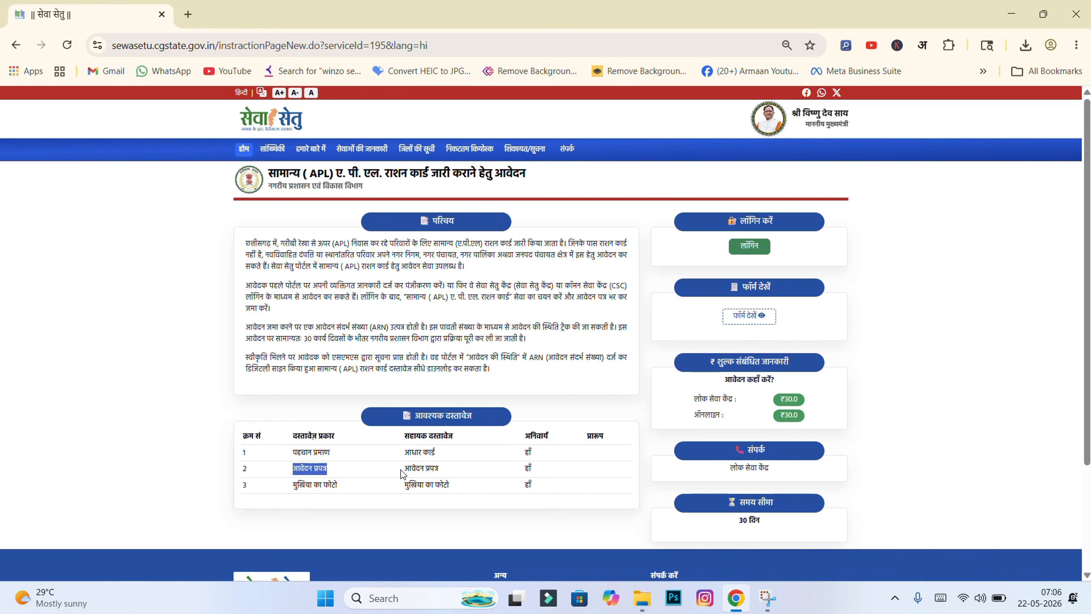
{"action": "left_click", "coordinate": [414, 493]}
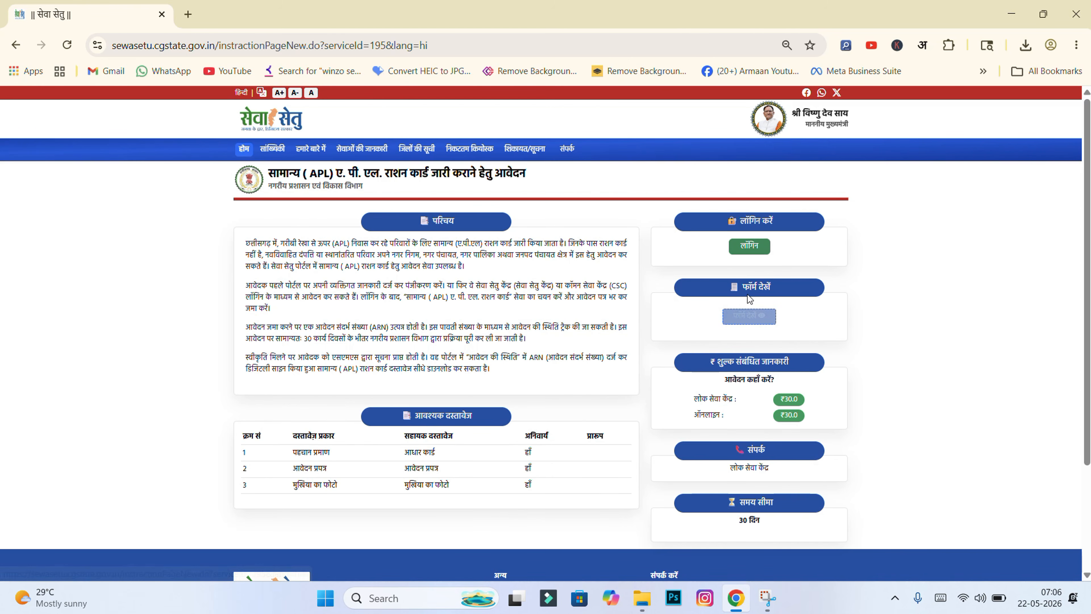
- Download the blank APL ration card form as form (6).pdf and open it
{"action": "left_click", "coordinate": [748, 318]}
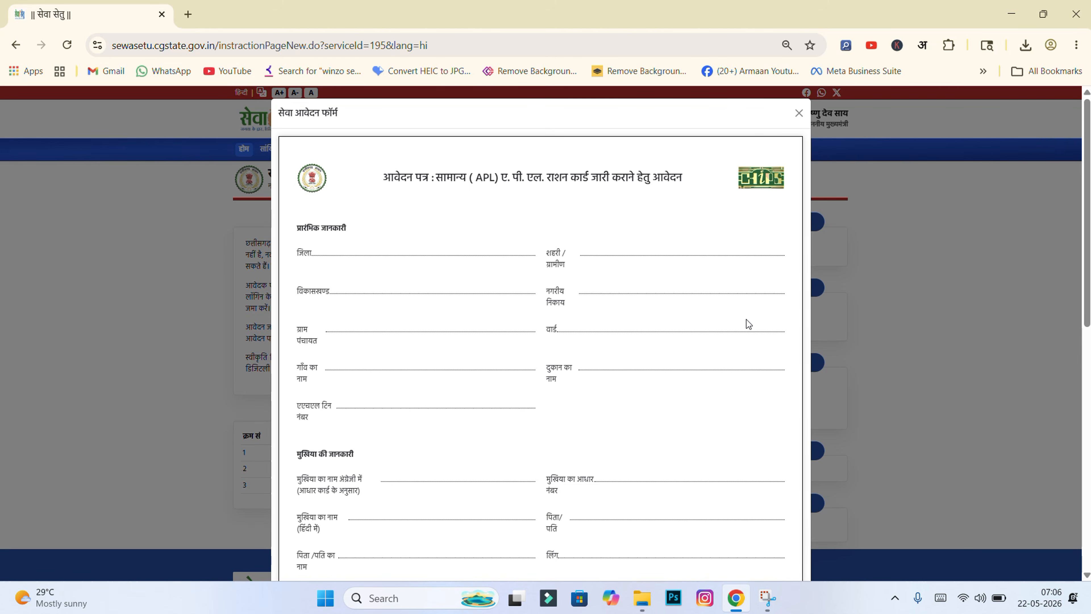
{"action": "scroll", "coordinate": [746, 319], "scroll_direction": "down", "scroll_amount": 10}
{"action": "left_click", "coordinate": [787, 559]}
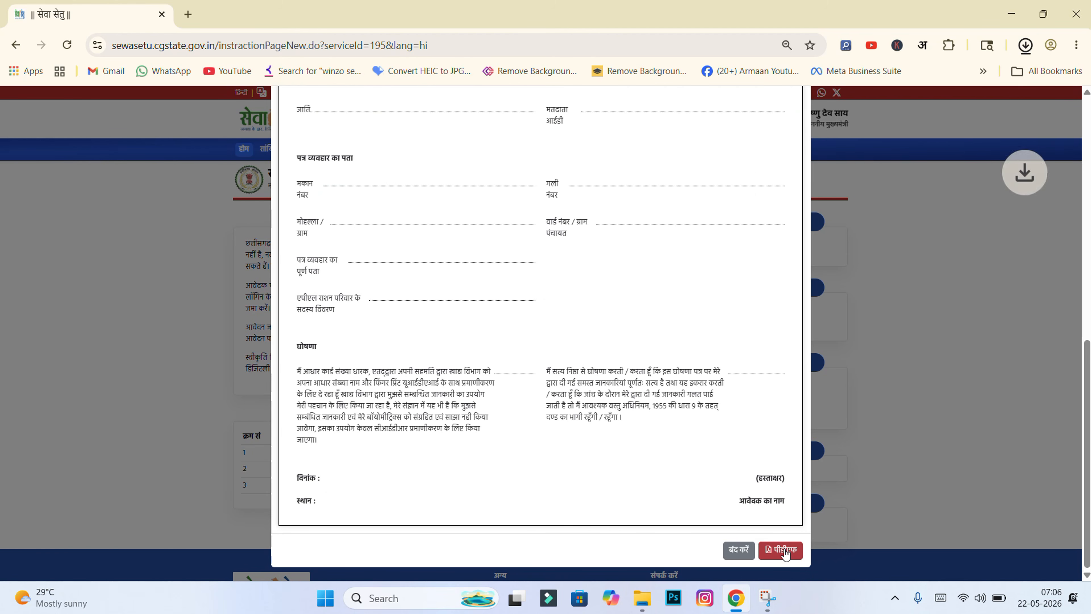
{"action": "left_click", "coordinate": [892, 87]}
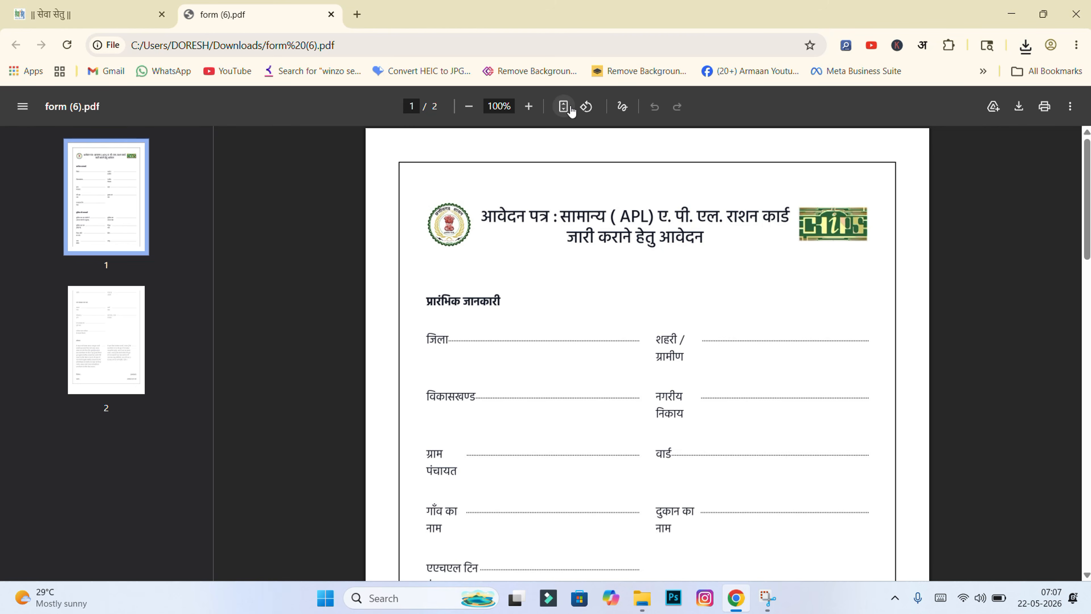
{"action": "left_click", "coordinate": [469, 112]}
{"action": "left_click", "coordinate": [470, 114]}
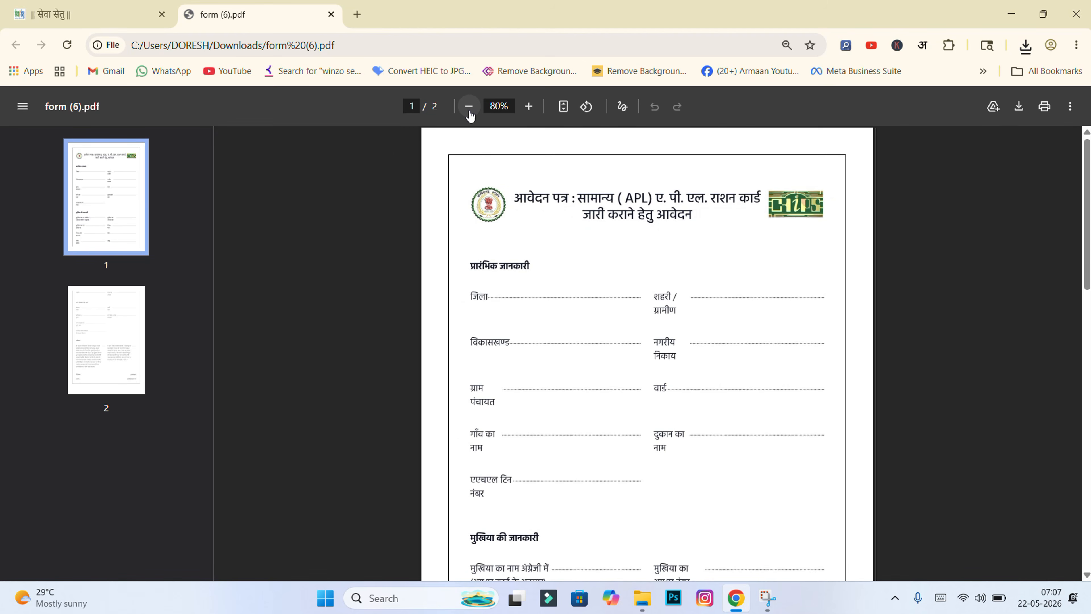
{"action": "left_click", "coordinate": [470, 107]}
{"action": "left_click", "coordinate": [469, 106]}
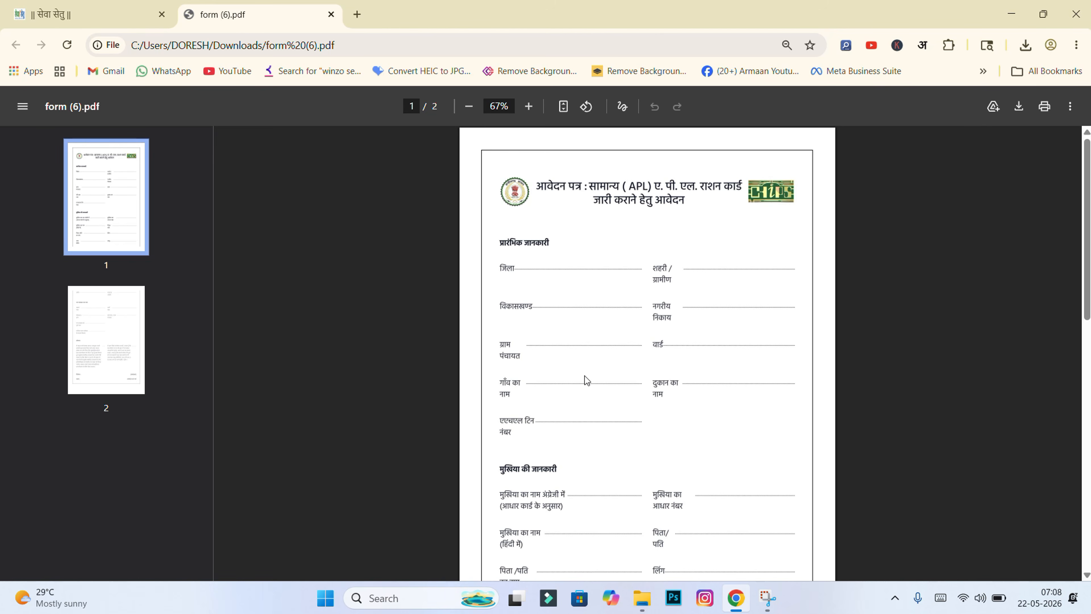
{"action": "left_click_drag", "start_coordinate": [653, 382], "coordinate": [667, 400]}
- Scroll to the head-of-family section and highlight the Aadhaar name note and आधार नंबर label
{"action": "scroll", "coordinate": [547, 422], "scroll_direction": "down", "scroll_amount": 5}
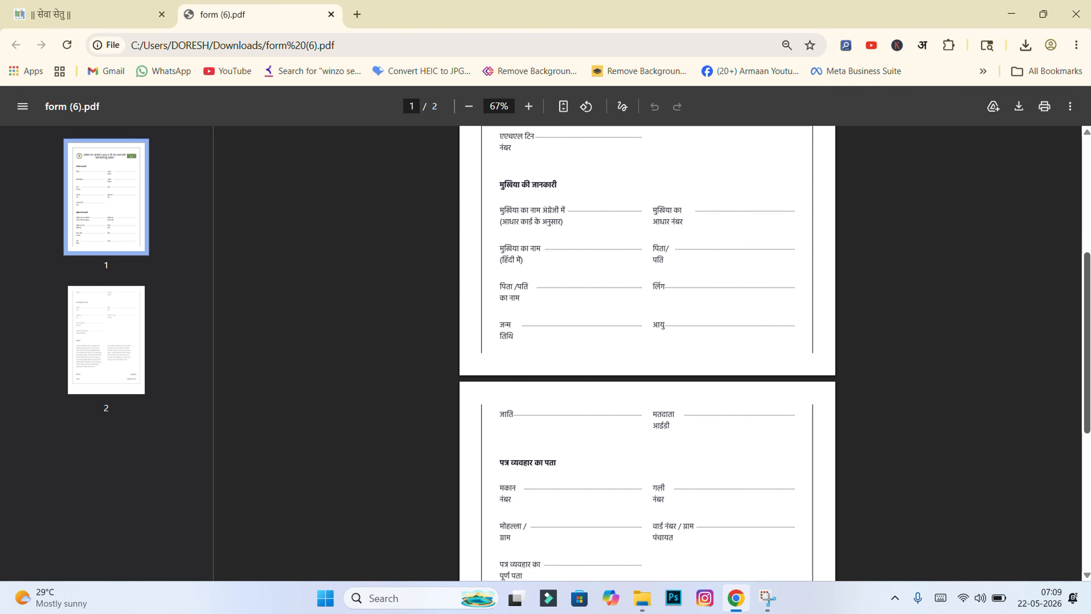
{"action": "scroll", "coordinate": [550, 177], "scroll_direction": "down", "scroll_amount": 1}
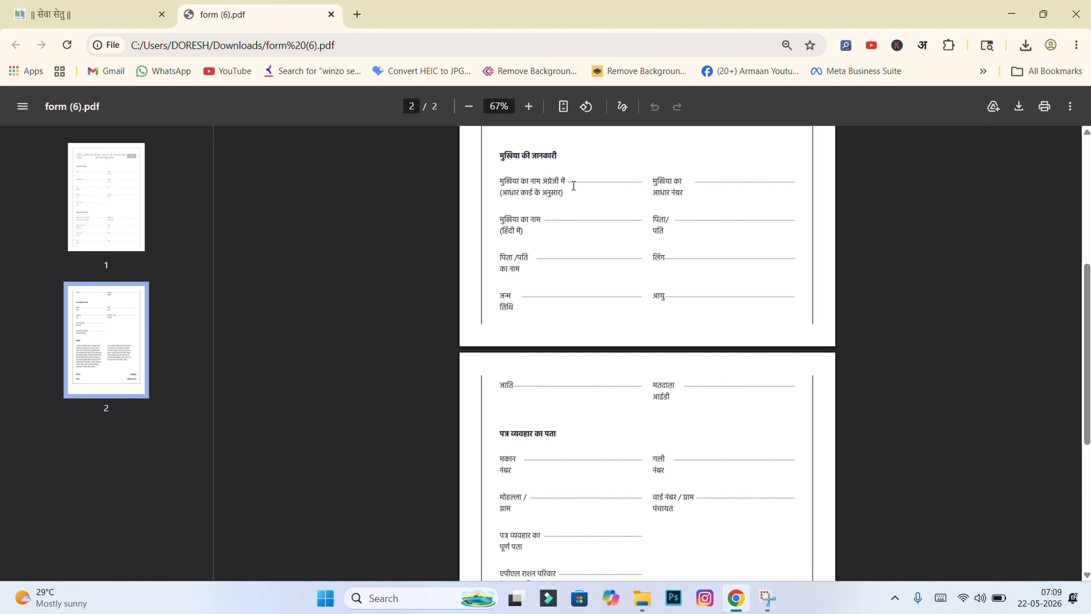
{"action": "left_click_drag", "start_coordinate": [501, 192], "coordinate": [538, 197]}
{"action": "left_click", "coordinate": [538, 198]}
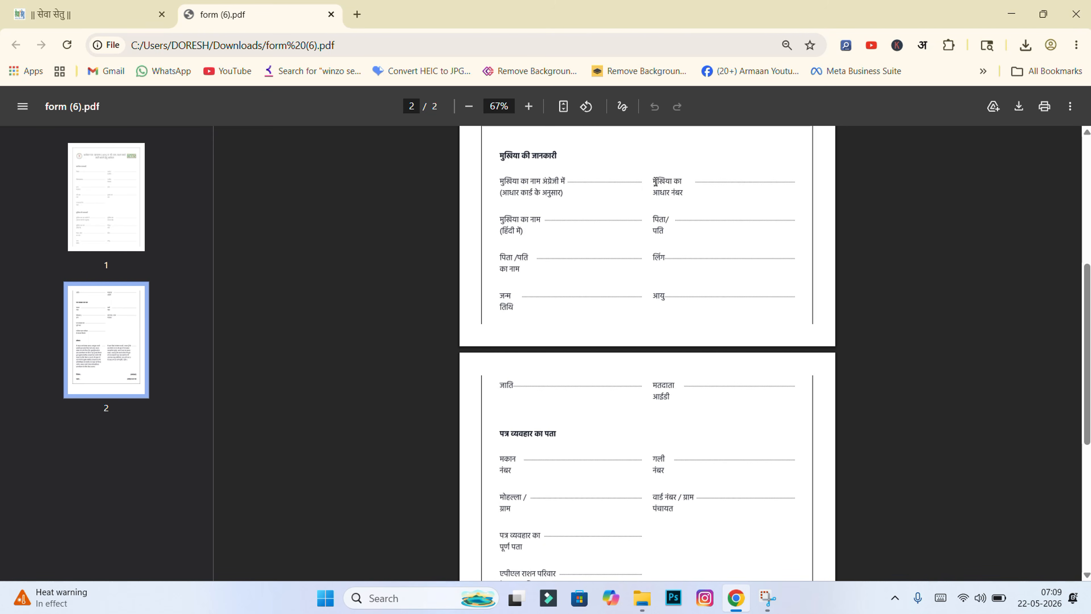
{"action": "left_click_drag", "start_coordinate": [654, 195], "coordinate": [685, 195]}
{"action": "left_click", "coordinate": [708, 197]}
- Highlight the आधार नंबर label and the आधार कार्ड note beside the name field again
{"action": "left_click_drag", "start_coordinate": [652, 193], "coordinate": [688, 193]}
{"action": "left_click", "coordinate": [725, 218]}
{"action": "left_click_drag", "start_coordinate": [502, 194], "coordinate": [534, 193]}
{"action": "left_click", "coordinate": [591, 189]}
{"action": "left_click_drag", "start_coordinate": [504, 193], "coordinate": [533, 195]}
{"action": "left_click", "coordinate": [655, 277]}
- Scroll further down the form and highlight the voter ID field label
{"action": "scroll", "coordinate": [676, 336], "scroll_direction": "down", "scroll_amount": 5}
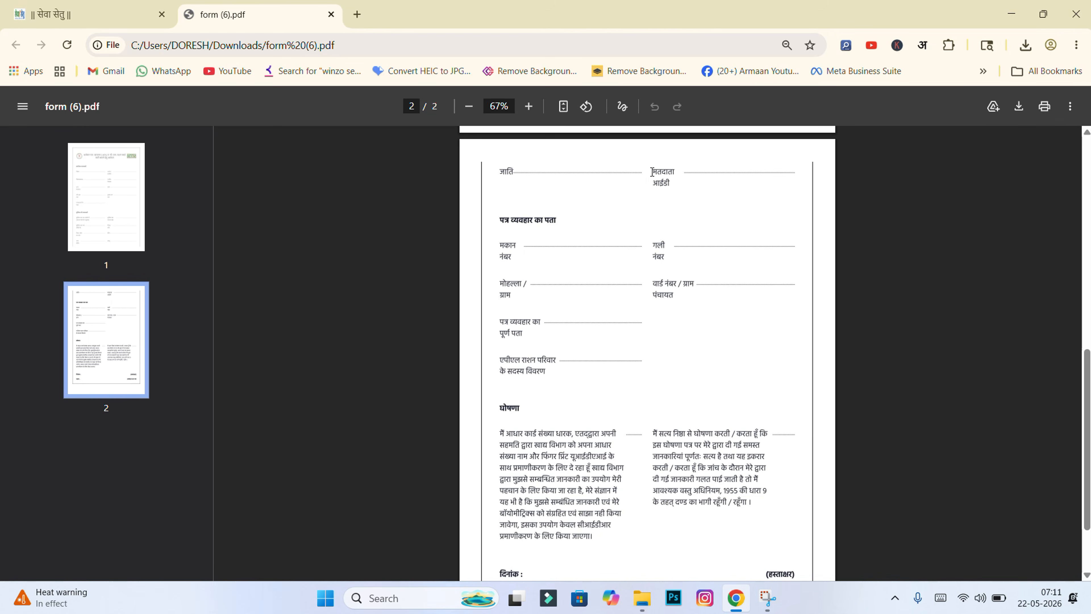
{"action": "left_click_drag", "start_coordinate": [652, 171], "coordinate": [676, 173]}
{"action": "left_click", "coordinate": [694, 171]}
- Scroll to the address and declaration sections, highlighting full address, family members and applicant name labels
{"action": "scroll", "coordinate": [611, 229], "scroll_direction": "down", "scroll_amount": 2}
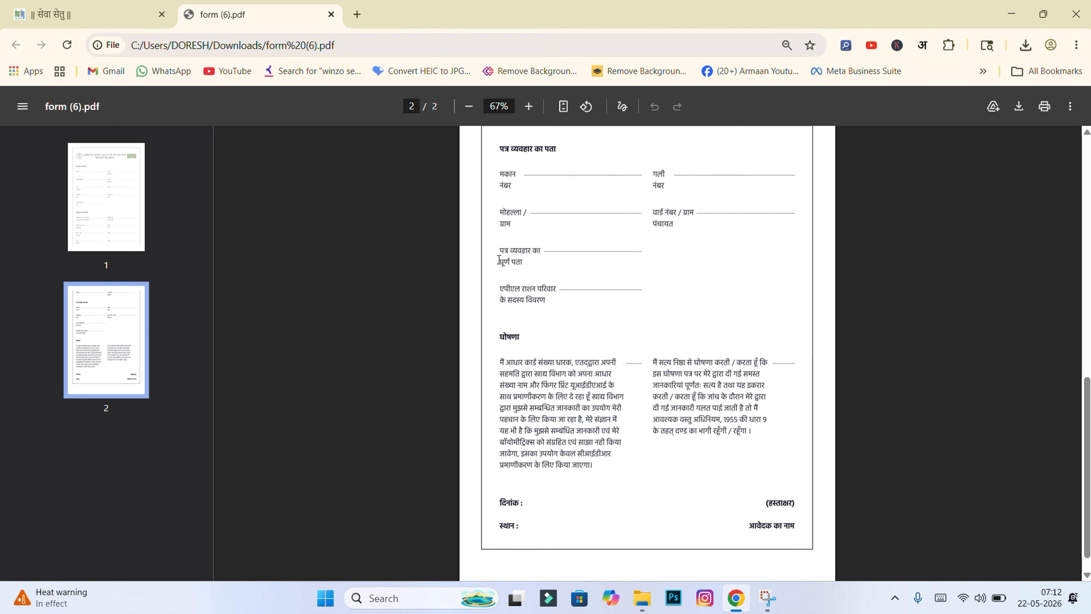
{"action": "left_click_drag", "start_coordinate": [499, 260], "coordinate": [548, 305]}
{"action": "left_click", "coordinate": [588, 321]}
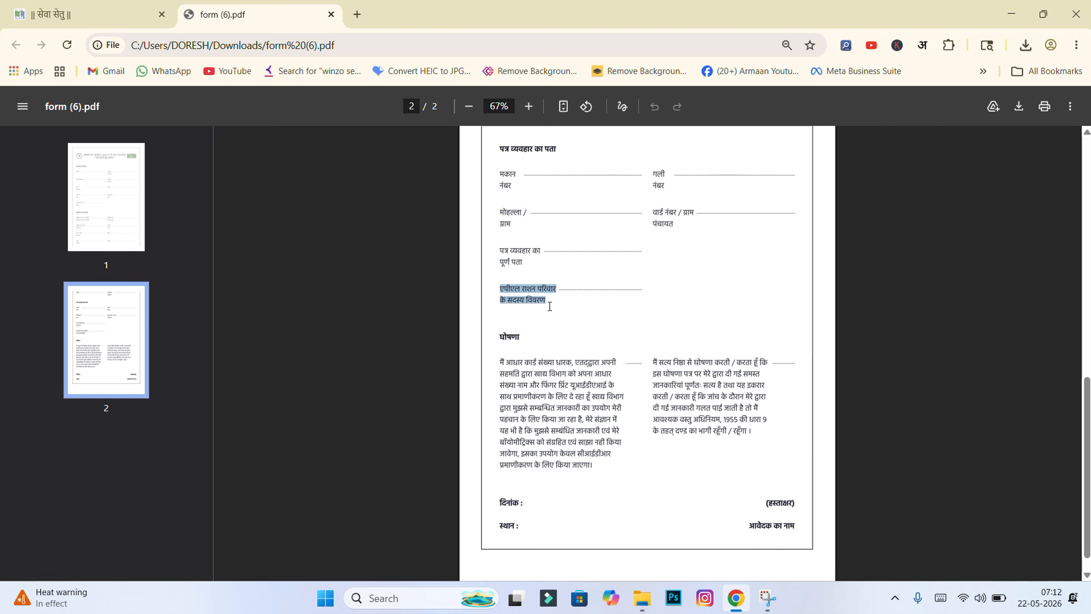
{"action": "left_click", "coordinate": [583, 283]}
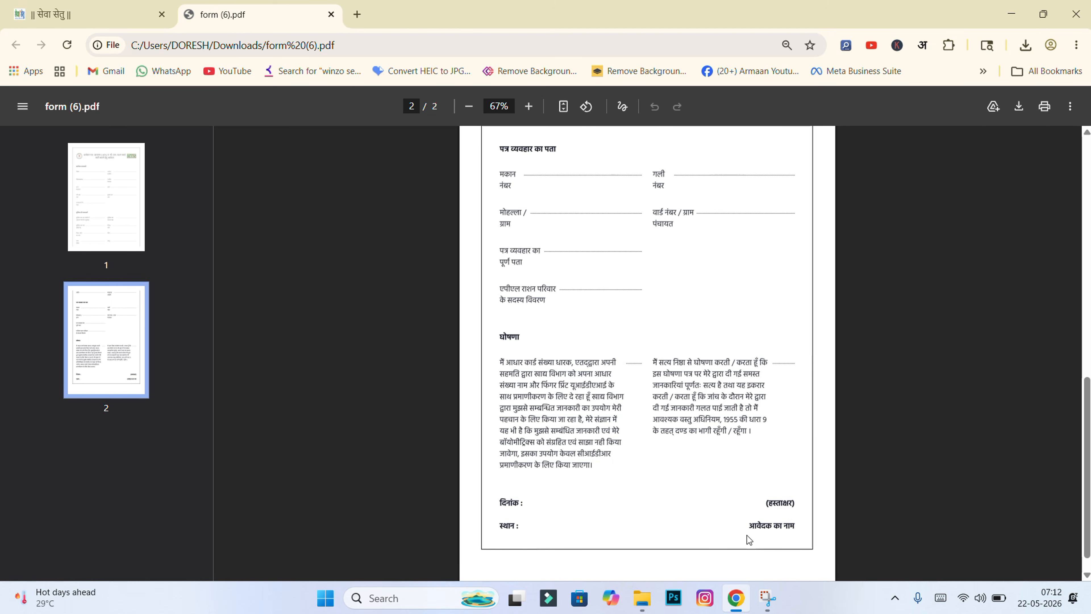
{"action": "left_click_drag", "start_coordinate": [748, 530], "coordinate": [791, 531]}
{"action": "left_click", "coordinate": [782, 545]}
- Switch to the APL RATION CARD folder and select the Adhar Card and Passport Photo images
{"action": "key", "text": "alt+Tab"}
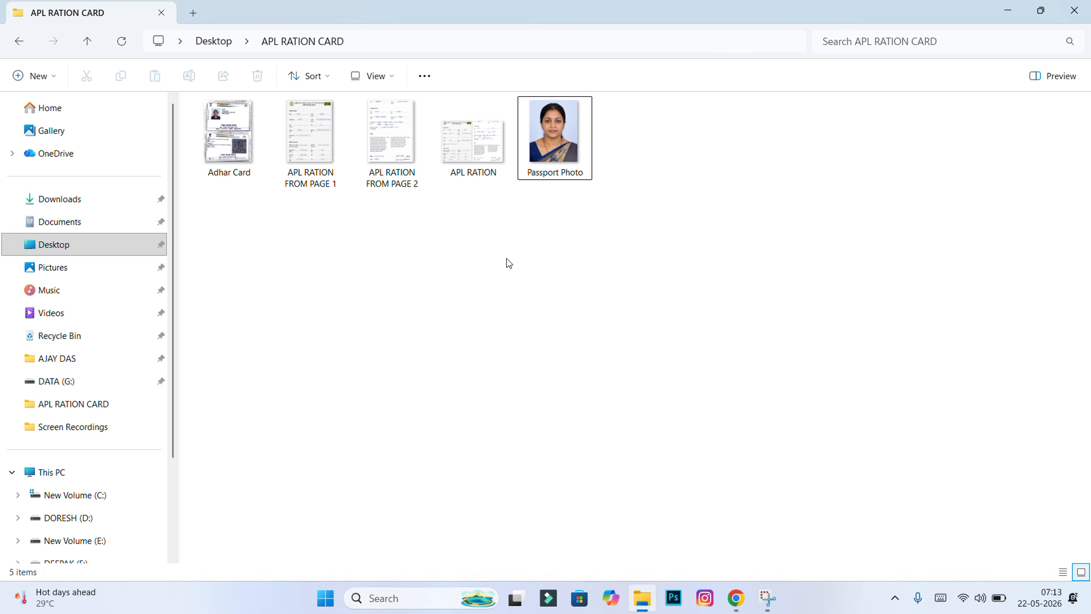
{"action": "left_click", "coordinate": [212, 164]}
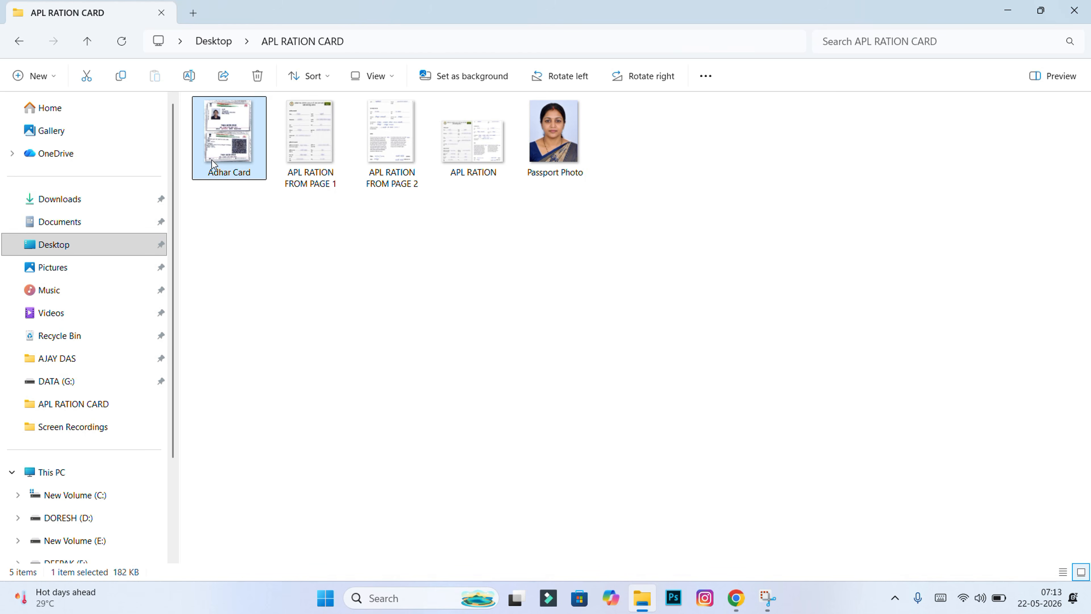
{"action": "left_click", "coordinate": [575, 274]}
{"action": "left_click", "coordinate": [573, 151]}
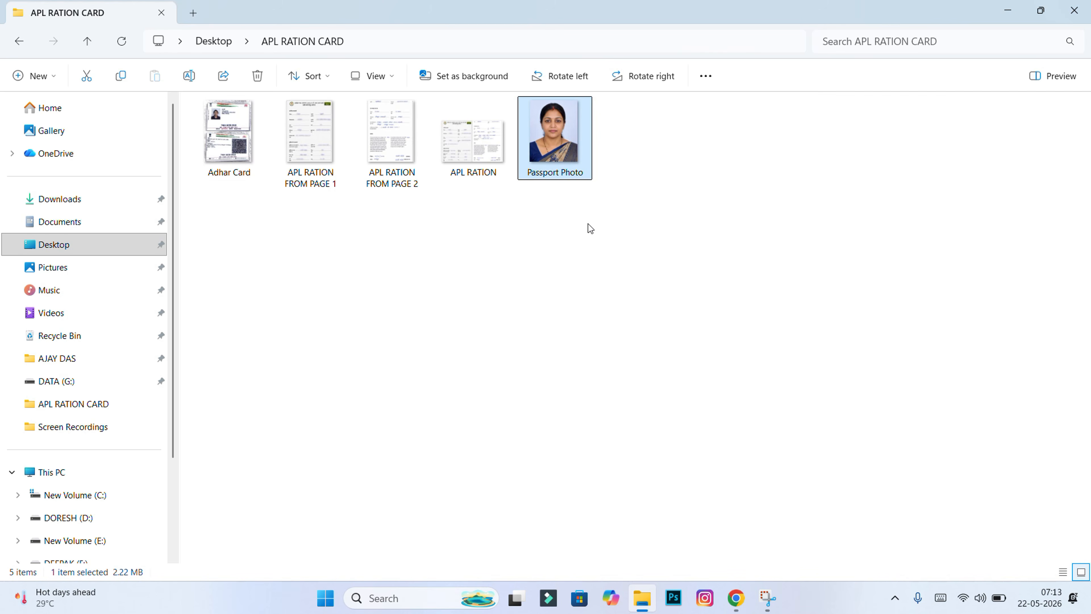
{"action": "left_click", "coordinate": [380, 315]}
- View the APL RATION FROM PAGE 1 and PAGE 2 images, closing each preview
{"action": "left_click", "coordinate": [328, 135]}
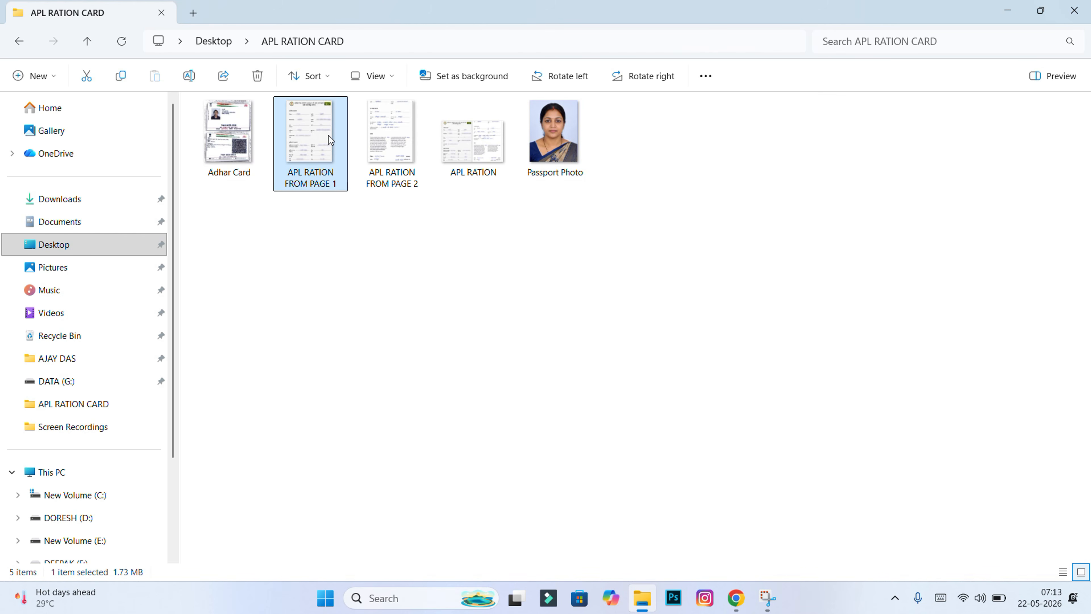
{"action": "double_click", "coordinate": [329, 135]}
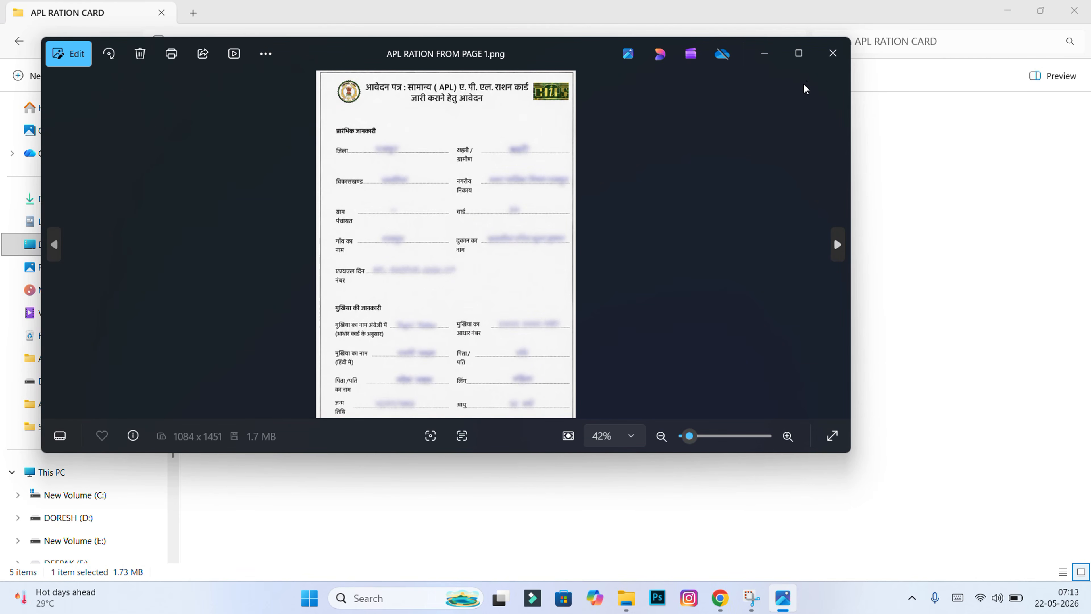
{"action": "left_click", "coordinate": [833, 53]}
{"action": "left_click", "coordinate": [414, 140]}
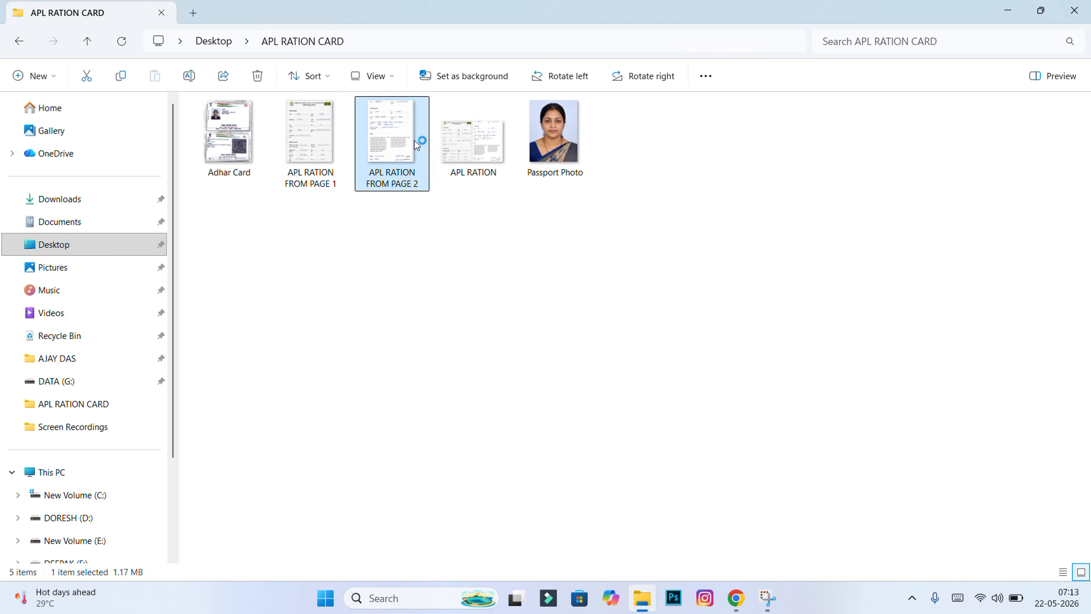
{"action": "double_click", "coordinate": [414, 140]}
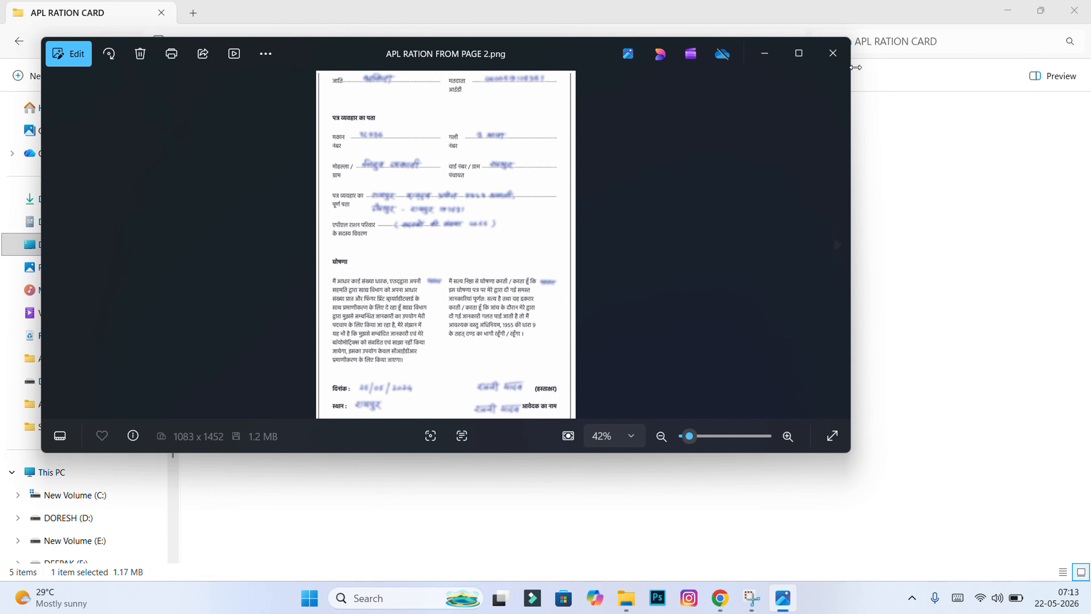
{"action": "left_click", "coordinate": [841, 59]}
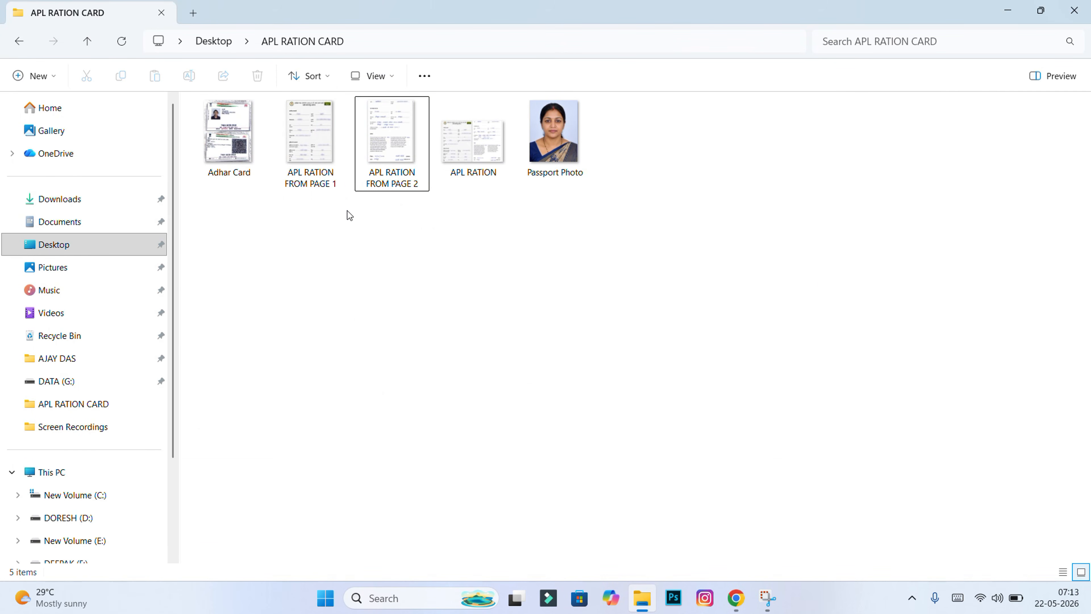
- Select both form page images, then view the combined APL RATION image and close it
{"action": "left_click_drag", "start_coordinate": [361, 210], "coordinate": [320, 176]}
{"action": "left_click", "coordinate": [324, 245]}
{"action": "double_click", "coordinate": [481, 175]}
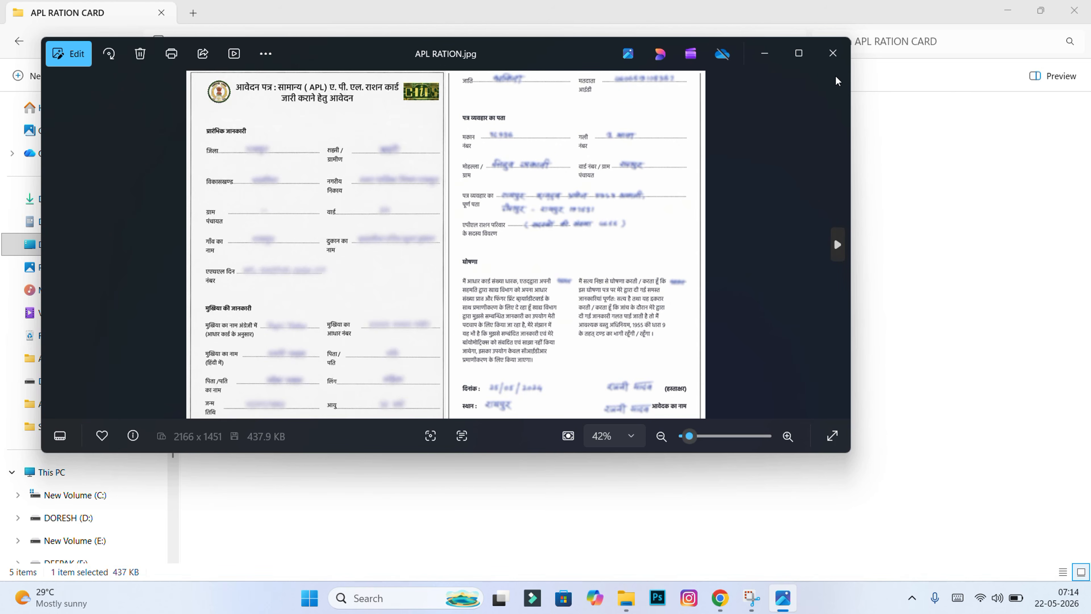
{"action": "left_click", "coordinate": [832, 56]}
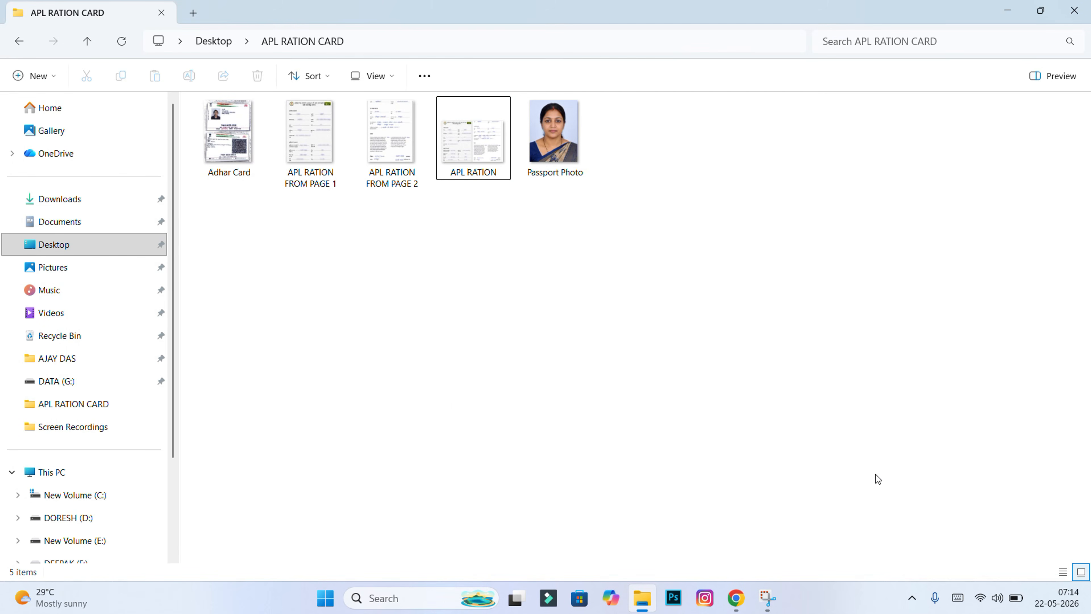
- In a new browser tab, search 'merge photo online' and open PineTools Merge images
{"action": "left_click", "coordinate": [736, 598]}
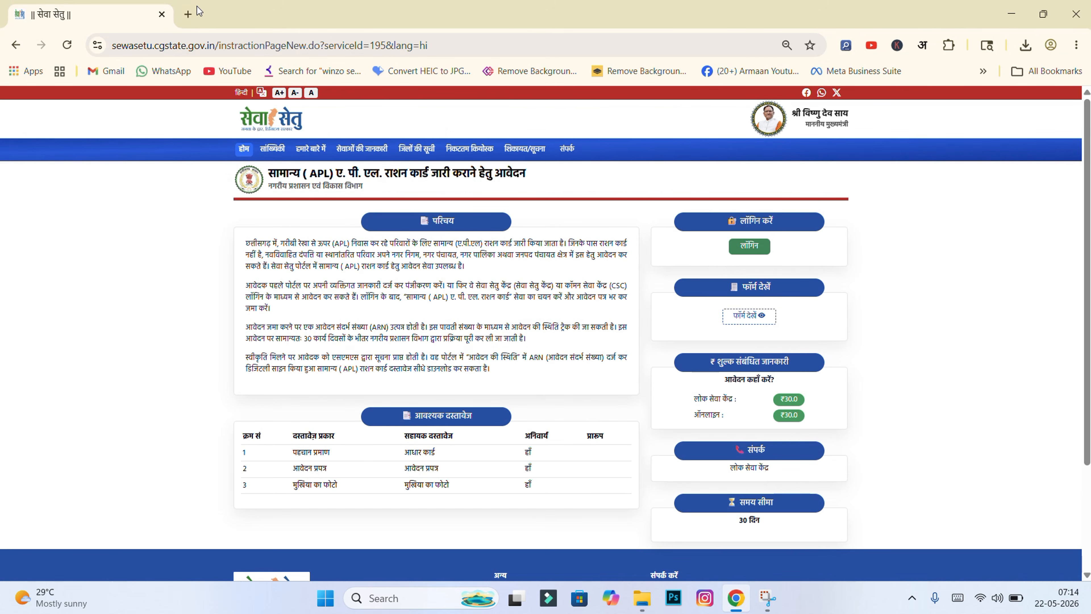
{"action": "left_click", "coordinate": [189, 14]}
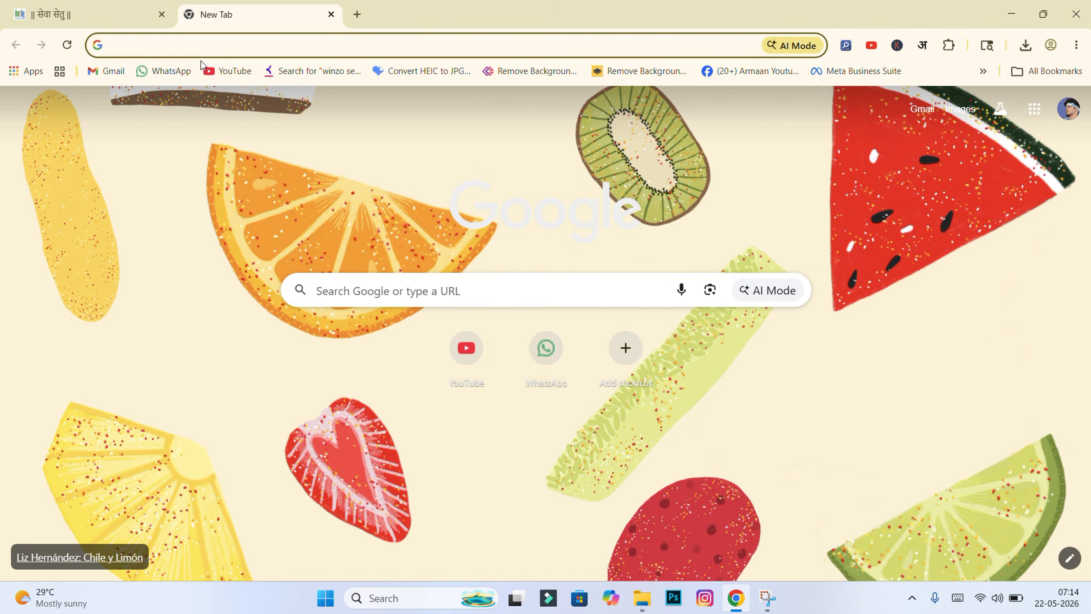
{"action": "type", "text": "MER"}
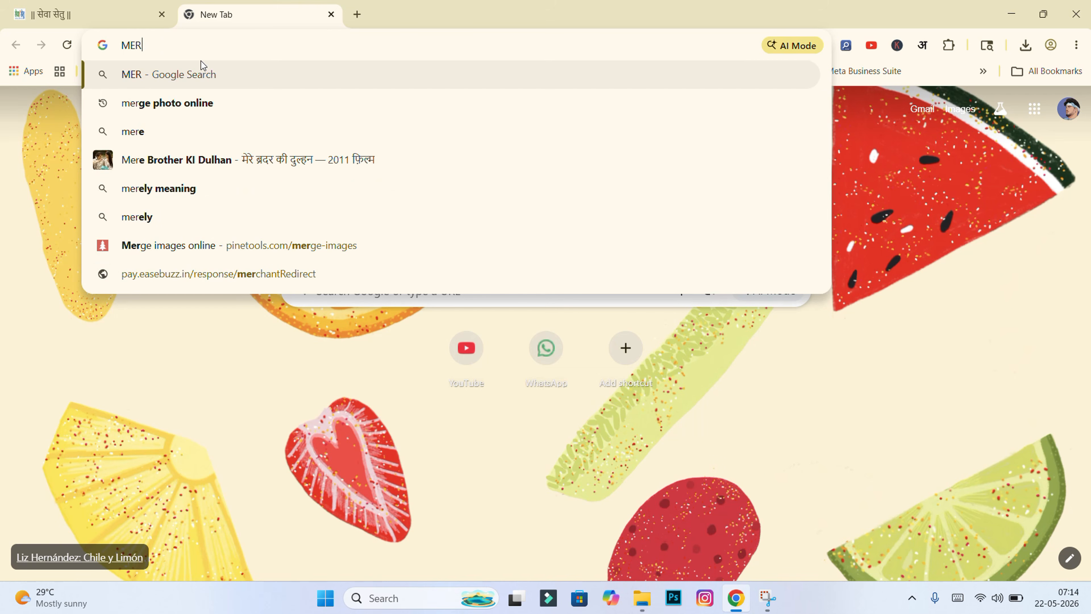
{"action": "left_click", "coordinate": [212, 101]}
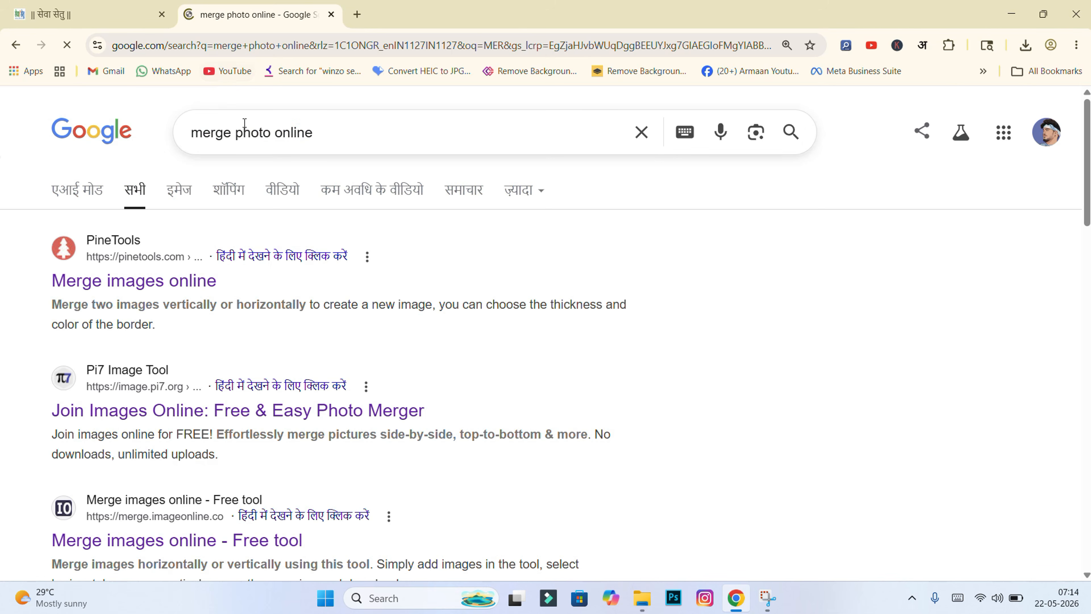
{"action": "left_click", "coordinate": [133, 281]}
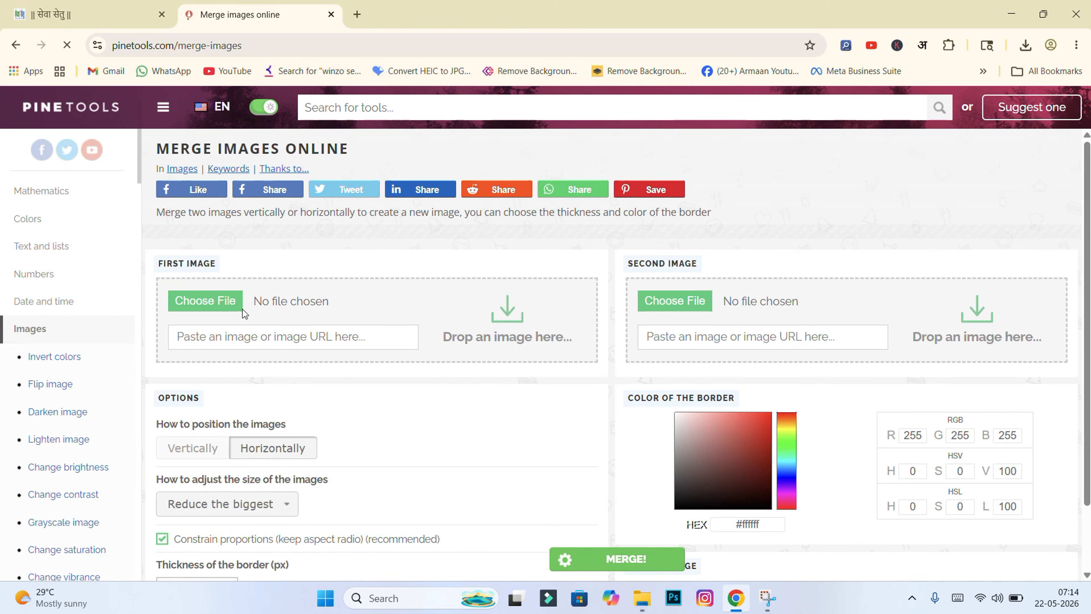
- Load APL RATION FROM PAGE 1 and PAGE 2 as the first and second images
{"action": "left_click", "coordinate": [215, 303]}
{"action": "double_click", "coordinate": [260, 162]}
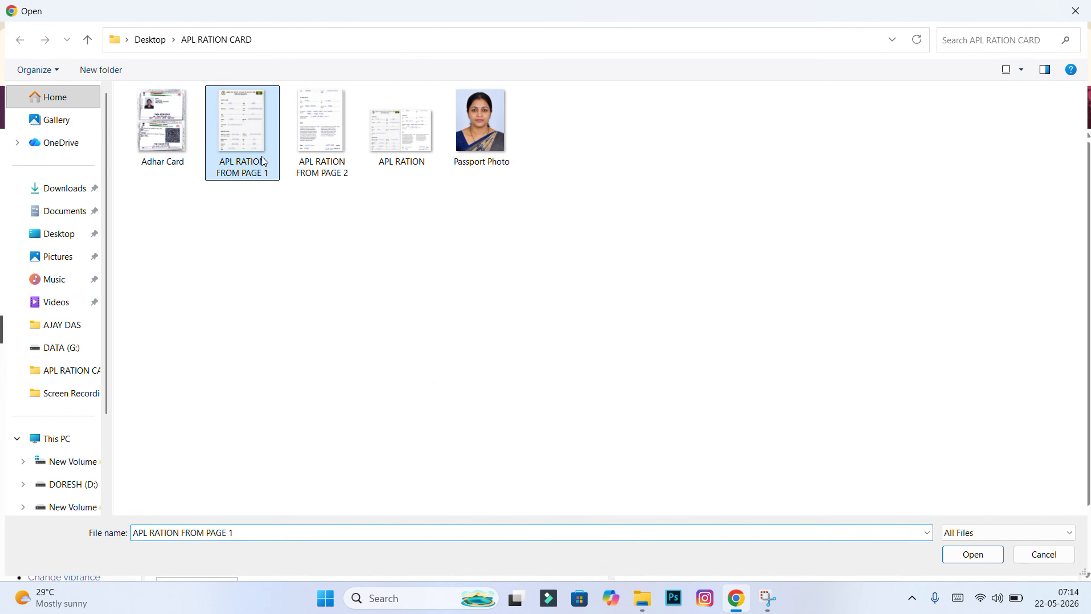
{"action": "left_click", "coordinate": [665, 307]}
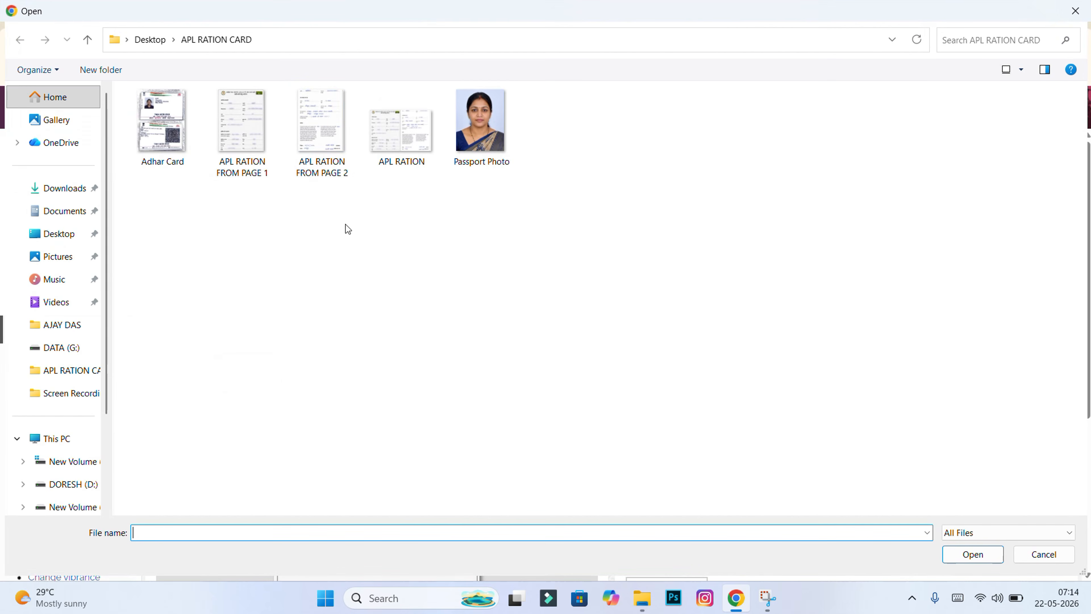
{"action": "left_click", "coordinate": [301, 139]}
{"action": "double_click", "coordinate": [300, 138]}
- Merge the two form pages horizontally, side by side, into one image
{"action": "scroll", "coordinate": [452, 379], "scroll_direction": "down", "scroll_amount": 8}
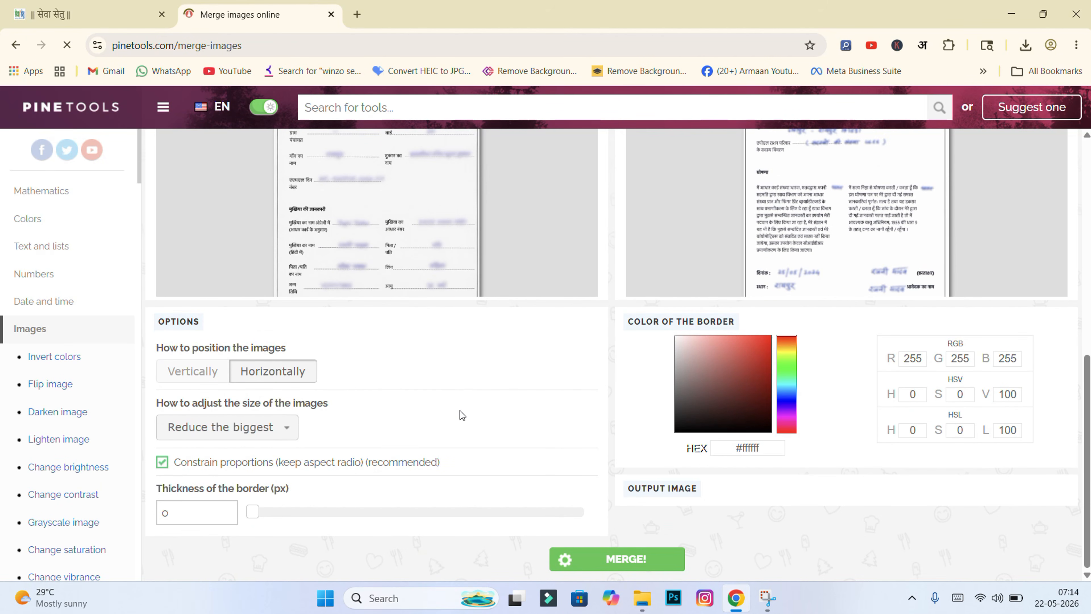
{"action": "left_click", "coordinate": [202, 373]}
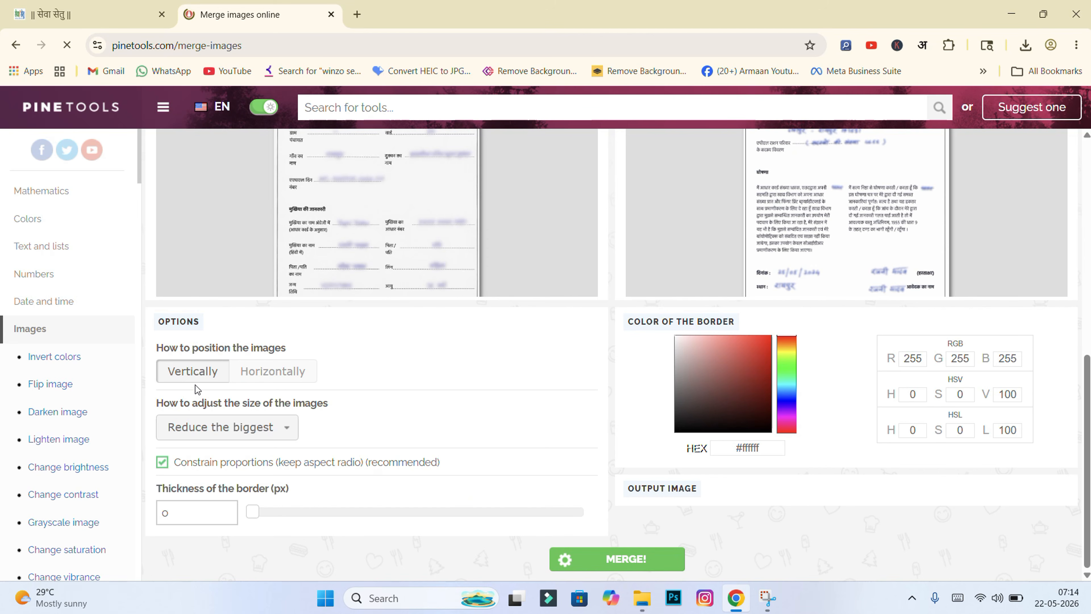
{"action": "left_click", "coordinate": [253, 372]}
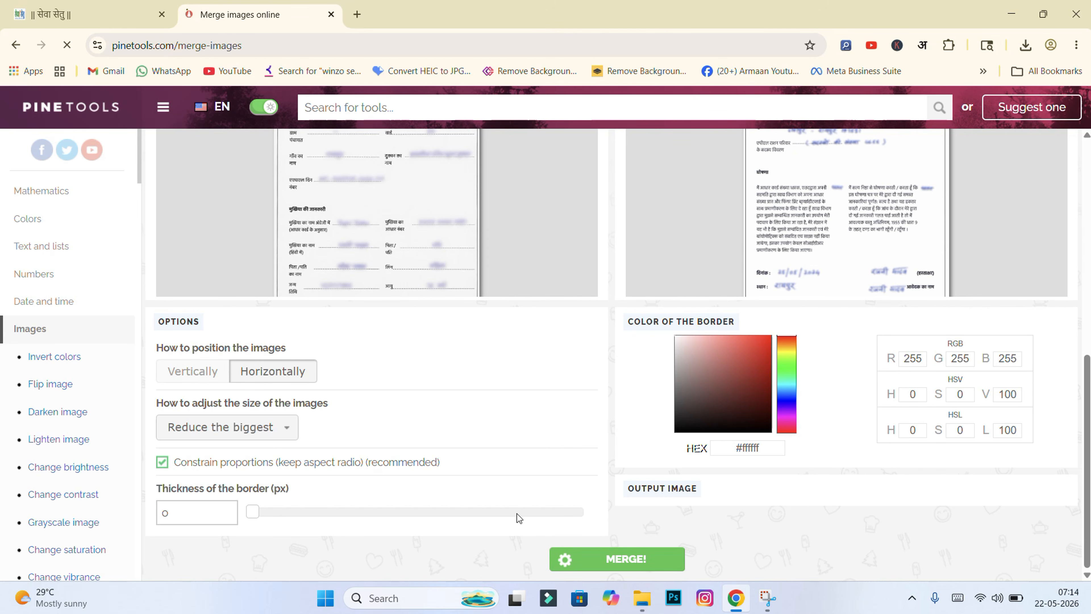
{"action": "left_click", "coordinate": [581, 564]}
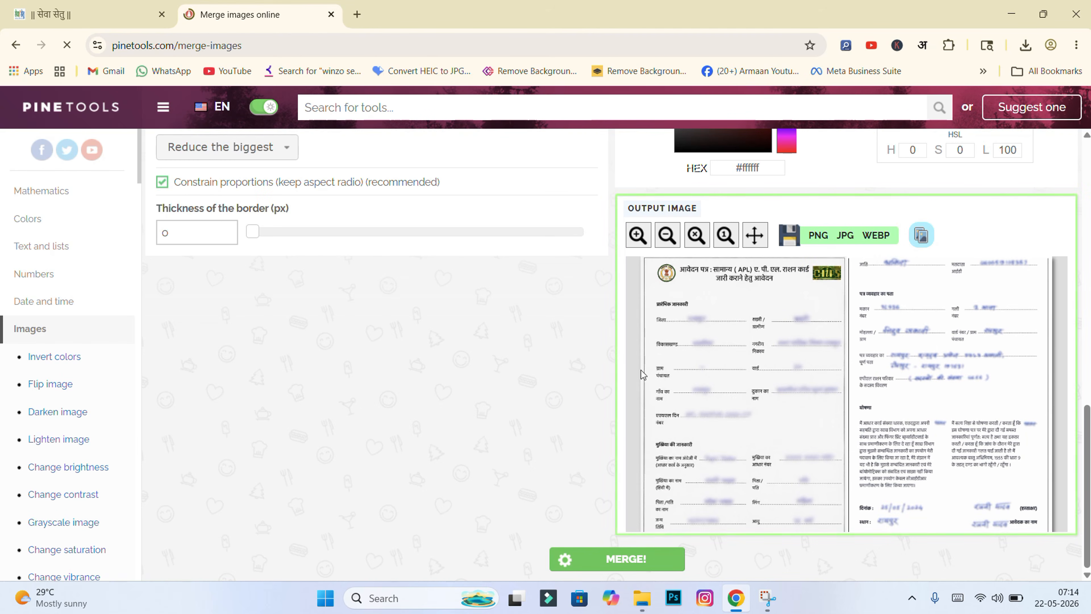
- Merge the two form pages side by side using the Horizontally option instead of vertical stacking
{"action": "scroll", "coordinate": [541, 313], "scroll_direction": "up", "scroll_amount": 3}
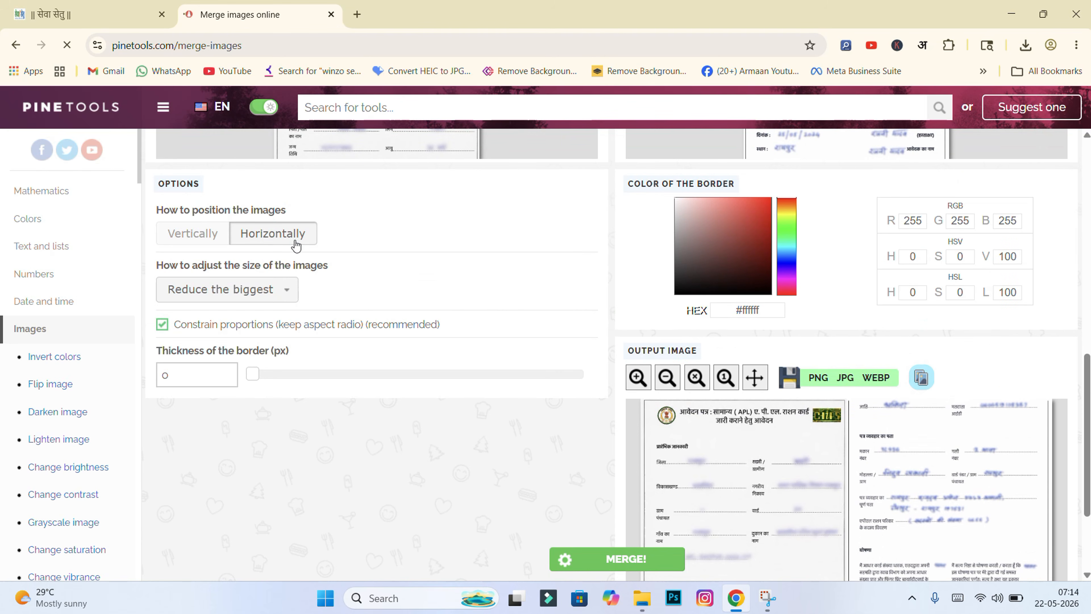
{"action": "left_click", "coordinate": [188, 238]}
{"action": "scroll", "coordinate": [430, 387], "scroll_direction": "down", "scroll_amount": 3}
{"action": "left_click", "coordinate": [582, 559]}
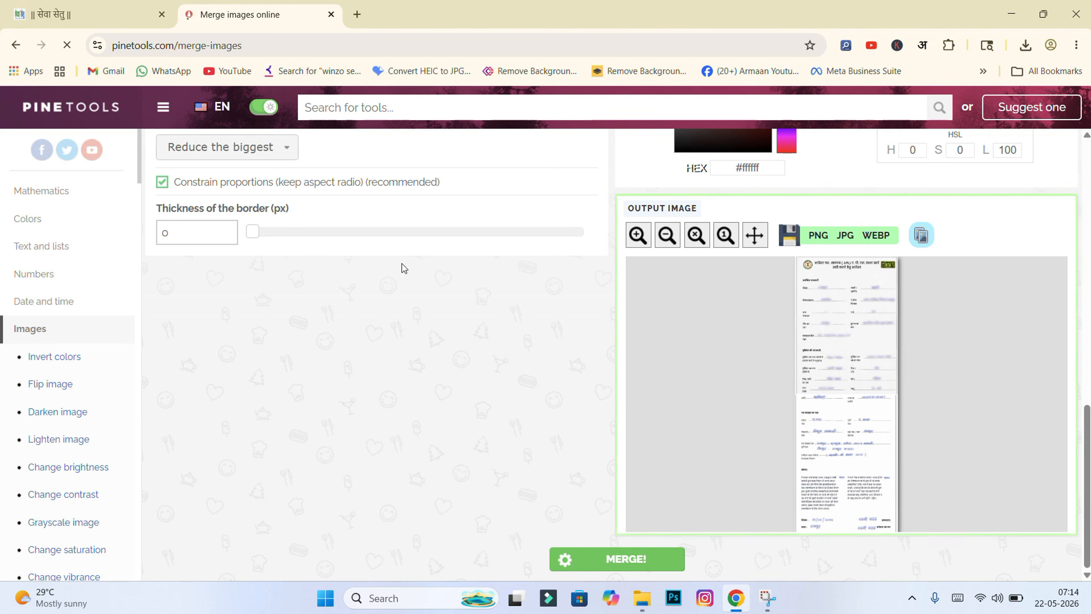
{"action": "scroll", "coordinate": [276, 252], "scroll_direction": "up", "scroll_amount": 3}
{"action": "left_click", "coordinate": [256, 235]}
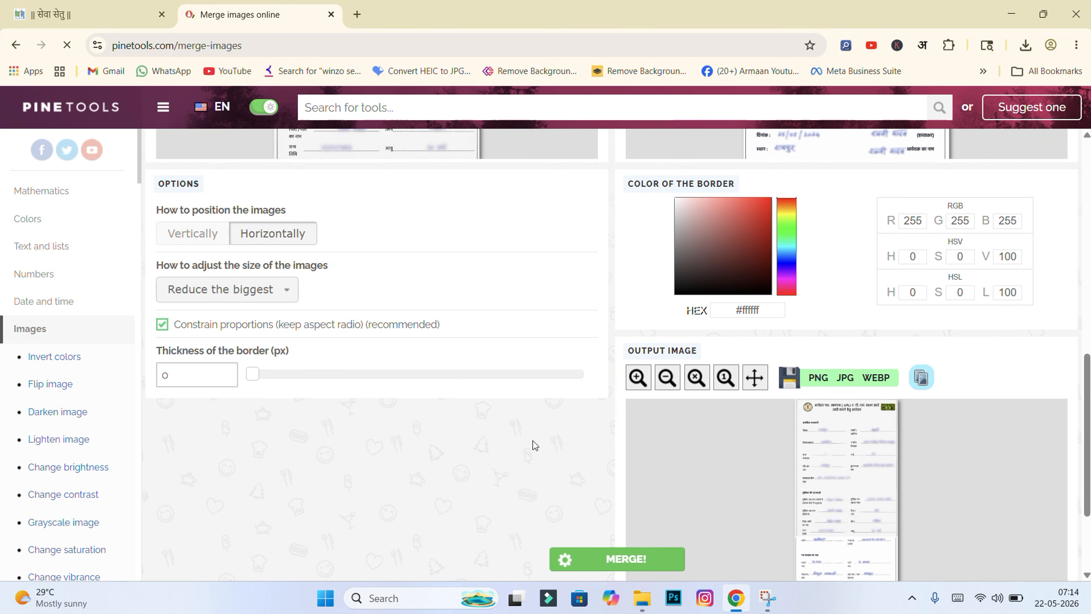
{"action": "left_click", "coordinate": [591, 558]}
{"action": "scroll", "coordinate": [748, 452], "scroll_direction": "down", "scroll_amount": 3}
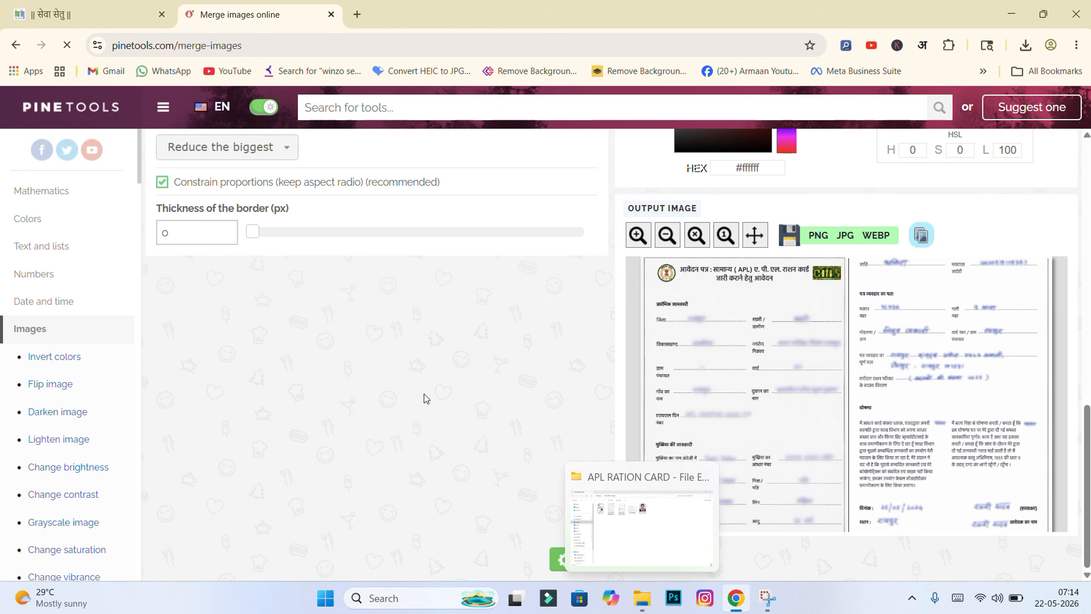
- Download the merge as image (3).jpg, check it in Photos, then open the APL RATION CARD folder
{"action": "left_click", "coordinate": [846, 237]}
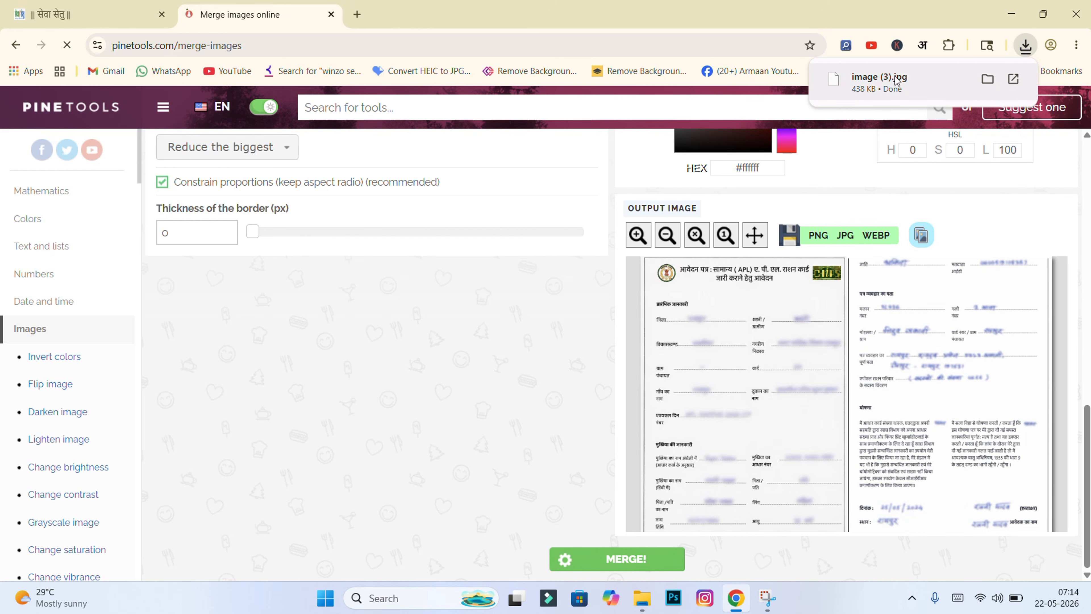
{"action": "left_click", "coordinate": [897, 81]}
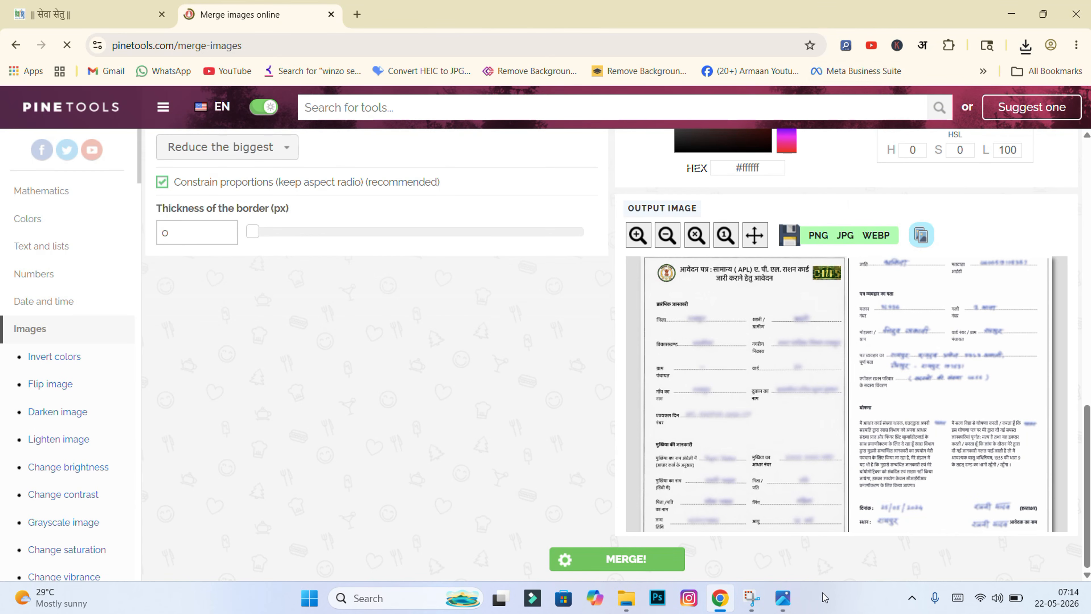
{"action": "left_click", "coordinate": [784, 606]}
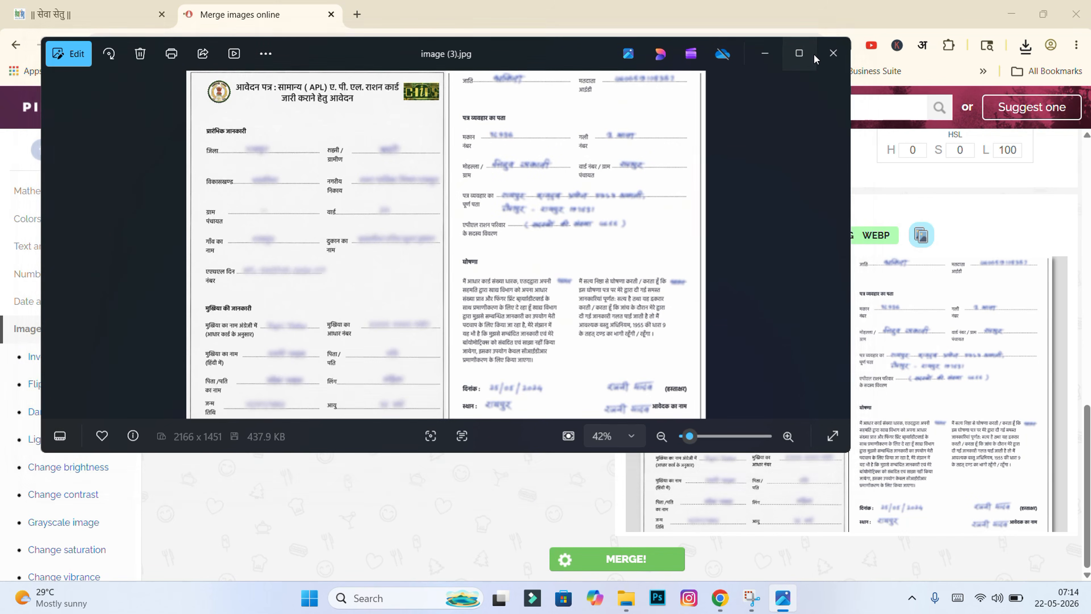
{"action": "left_click", "coordinate": [802, 51]}
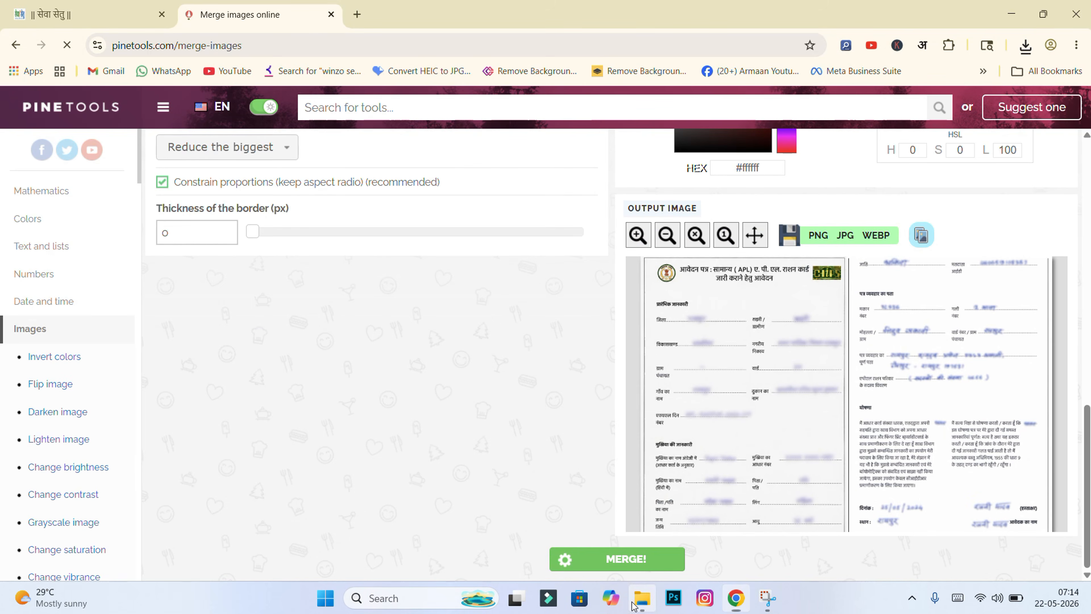
{"action": "left_click", "coordinate": [641, 600]}
- Delete the three APL RATION images, keeping Adhar Card, FROM and Passport Photo, then return to Chrome
{"action": "left_click_drag", "start_coordinate": [465, 211], "coordinate": [329, 135]}
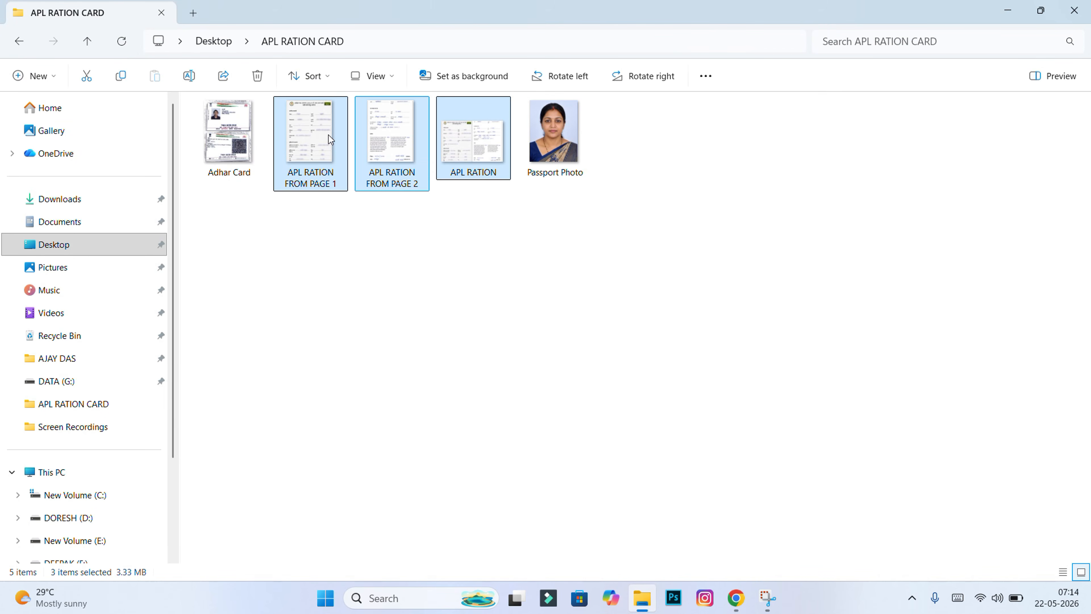
{"action": "key", "text": "Delete"}
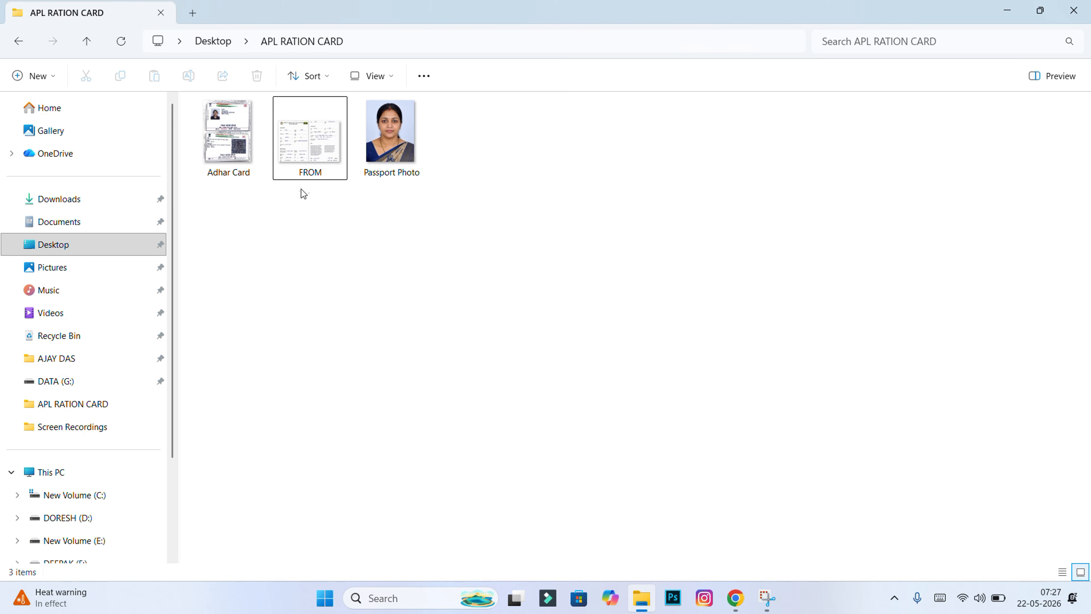
{"action": "left_click", "coordinate": [310, 163]}
{"action": "key", "text": "alt+Tab"}
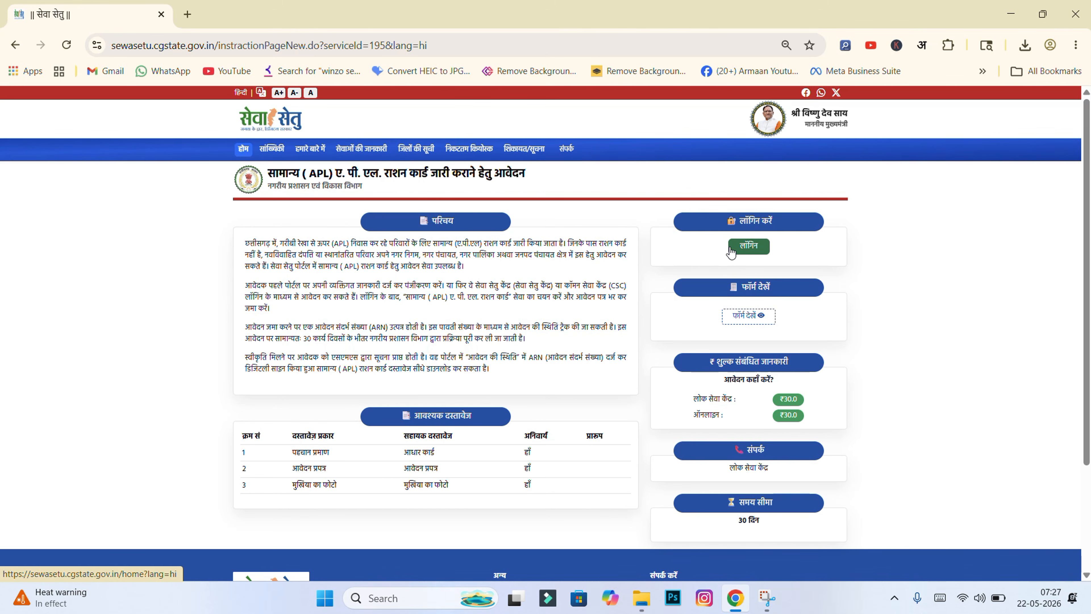
- Sign in to the Seva Setu citizen account with its password
{"action": "left_click", "coordinate": [748, 247]}
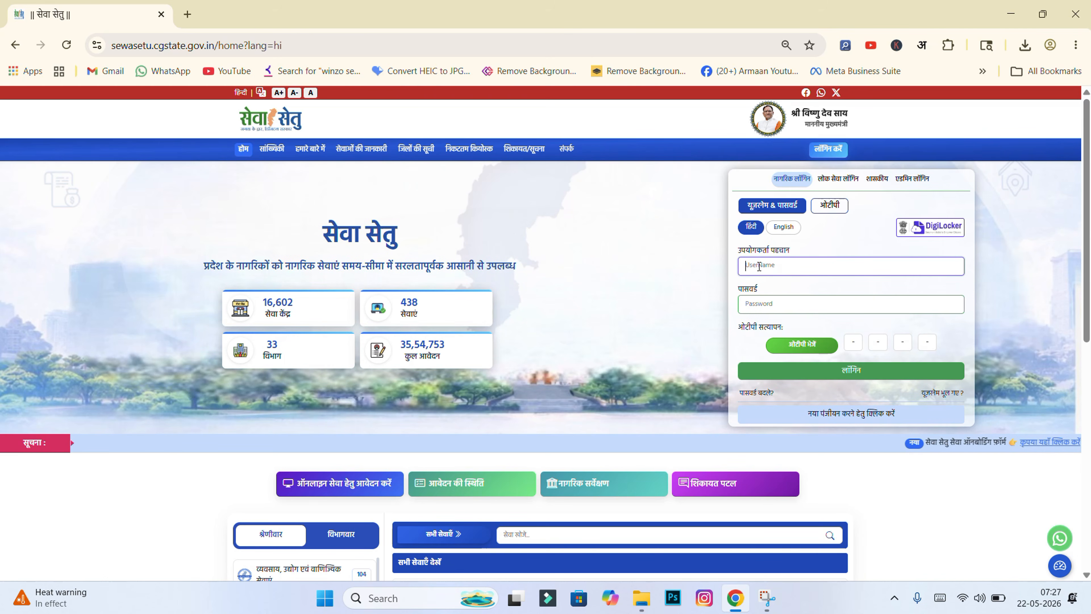
{"action": "left_click", "coordinate": [764, 302]}
{"action": "left_click", "coordinate": [723, 337]}
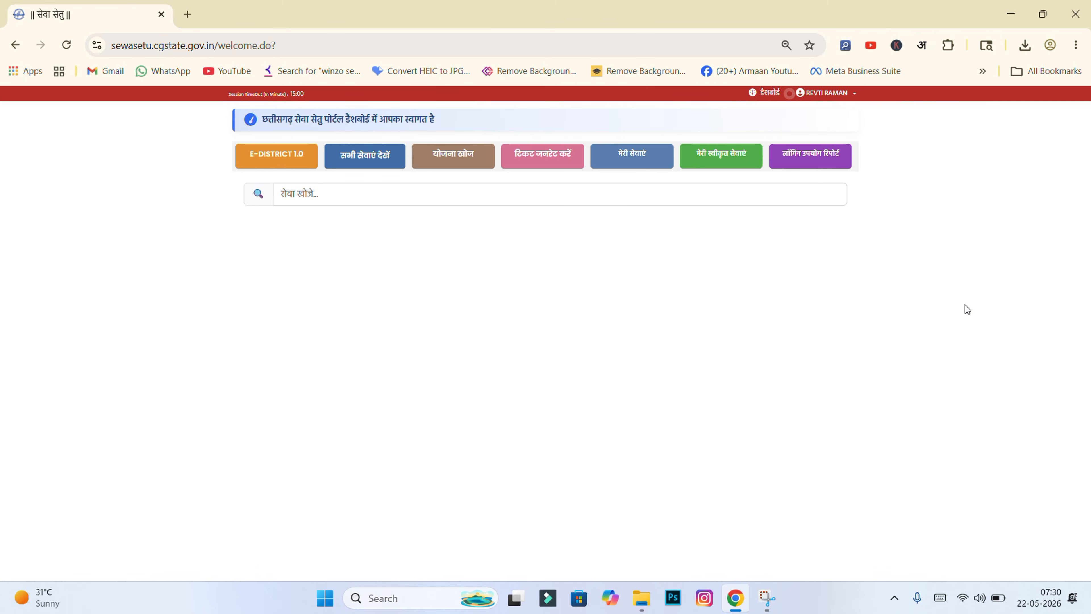
- Search all services for 'ap' and start the APL ration card application form
{"action": "left_click", "coordinate": [347, 160]}
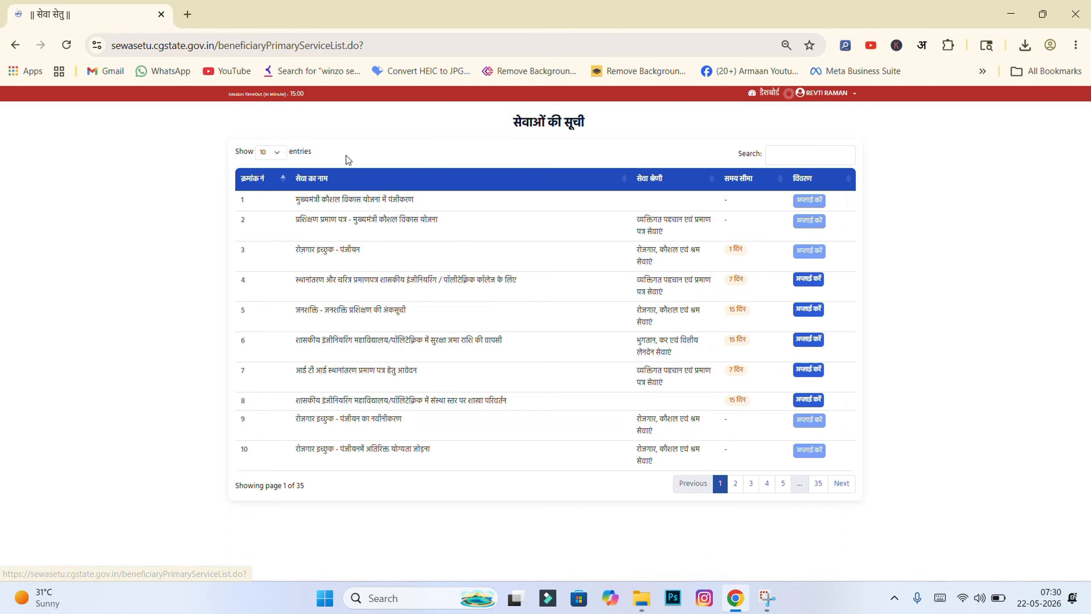
{"action": "left_click", "coordinate": [805, 163]}
{"action": "type", "text": "ap"}
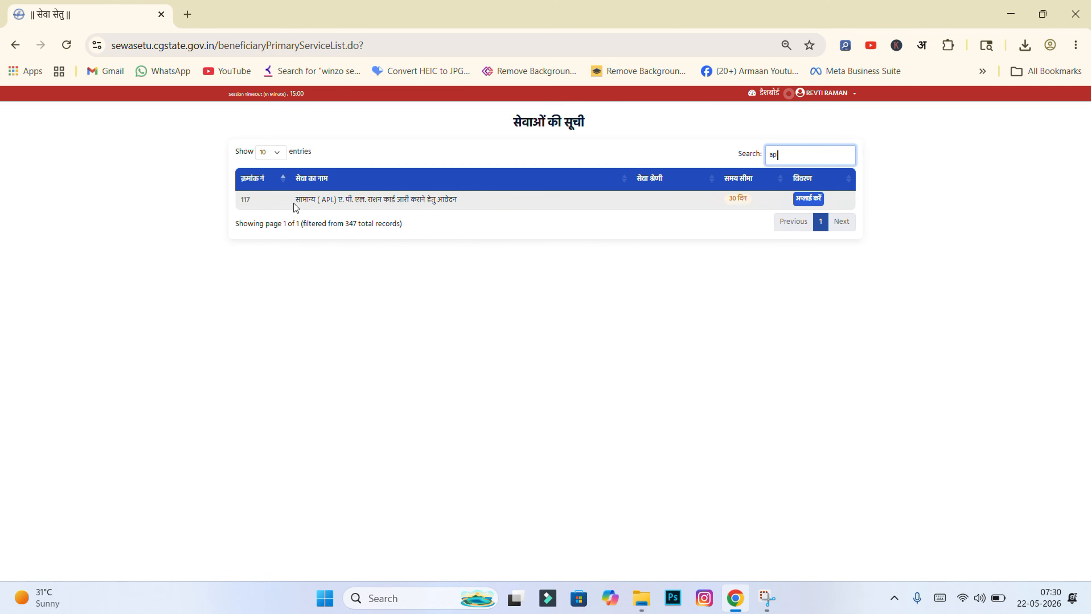
{"action": "left_click_drag", "start_coordinate": [295, 204], "coordinate": [345, 203]}
{"action": "left_click", "coordinate": [576, 281]}
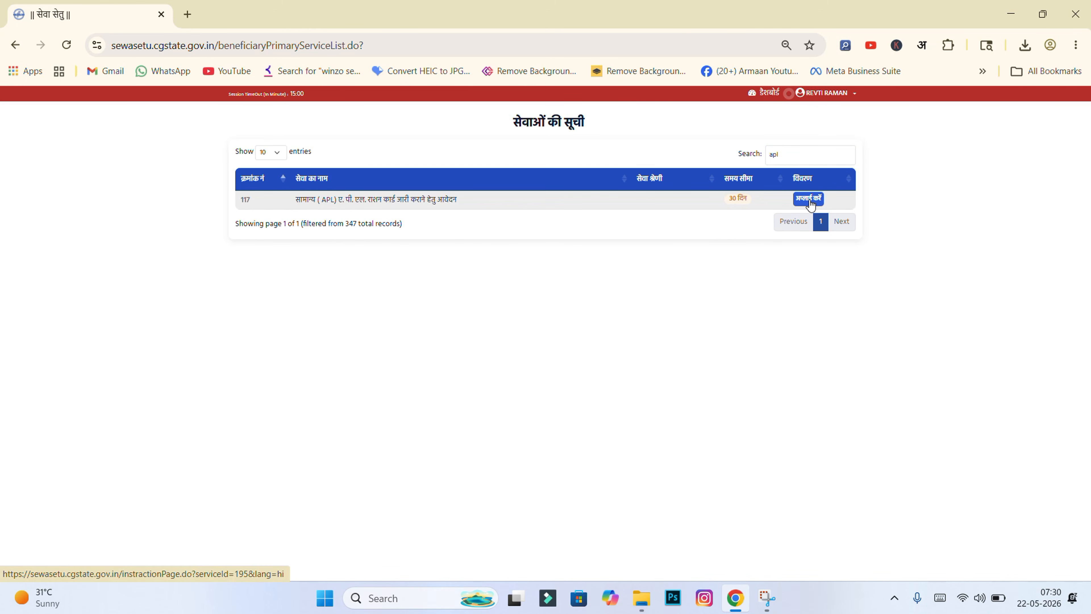
{"action": "left_click", "coordinate": [810, 202]}
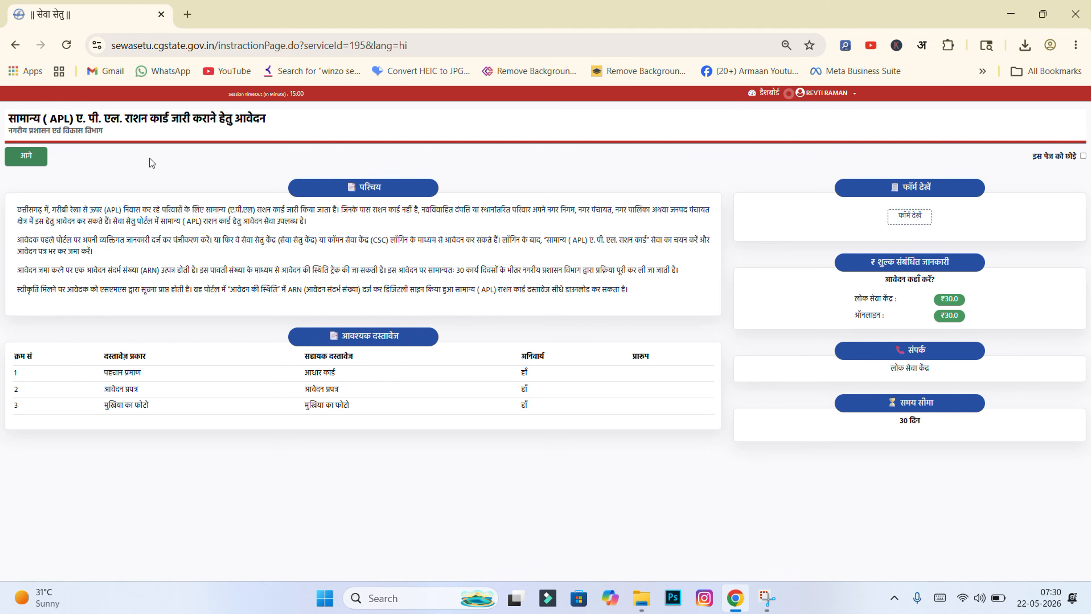
{"action": "left_click", "coordinate": [25, 160]}
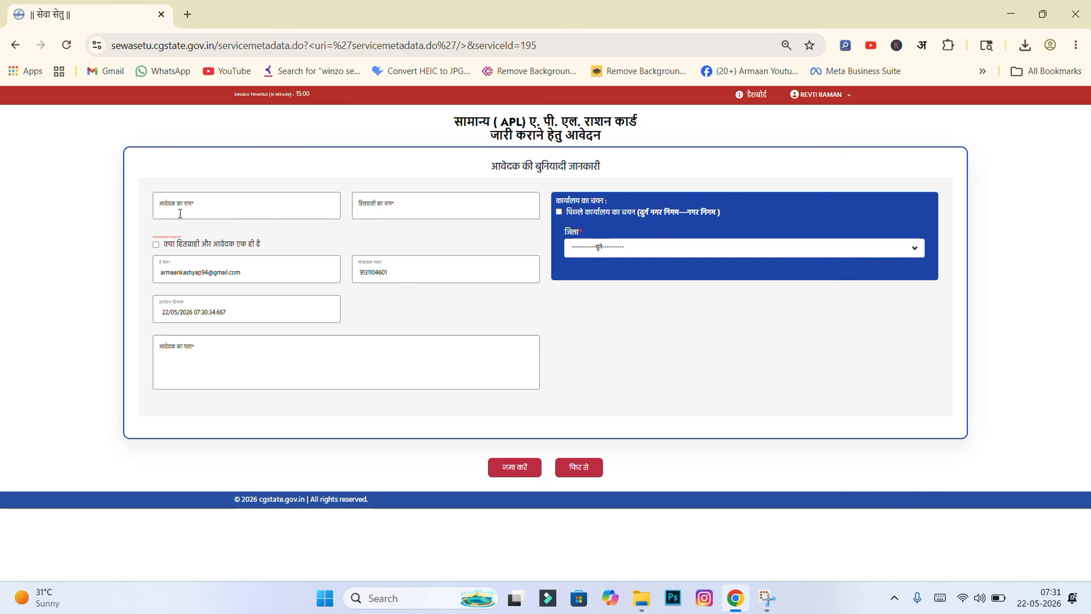
{"action": "left_click", "coordinate": [201, 207]}
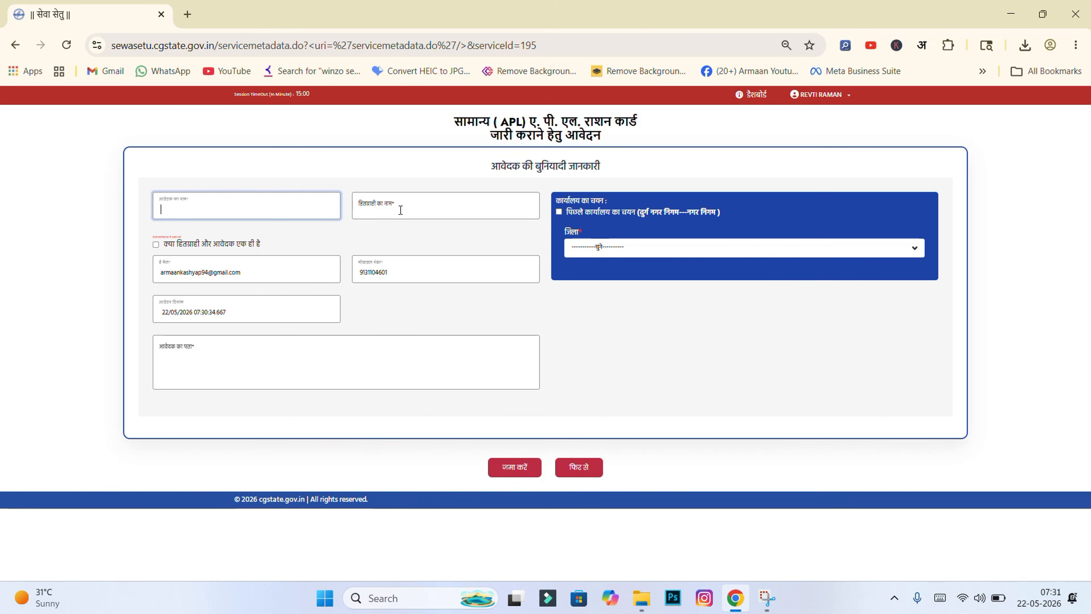
{"action": "left_click", "coordinate": [427, 202]}
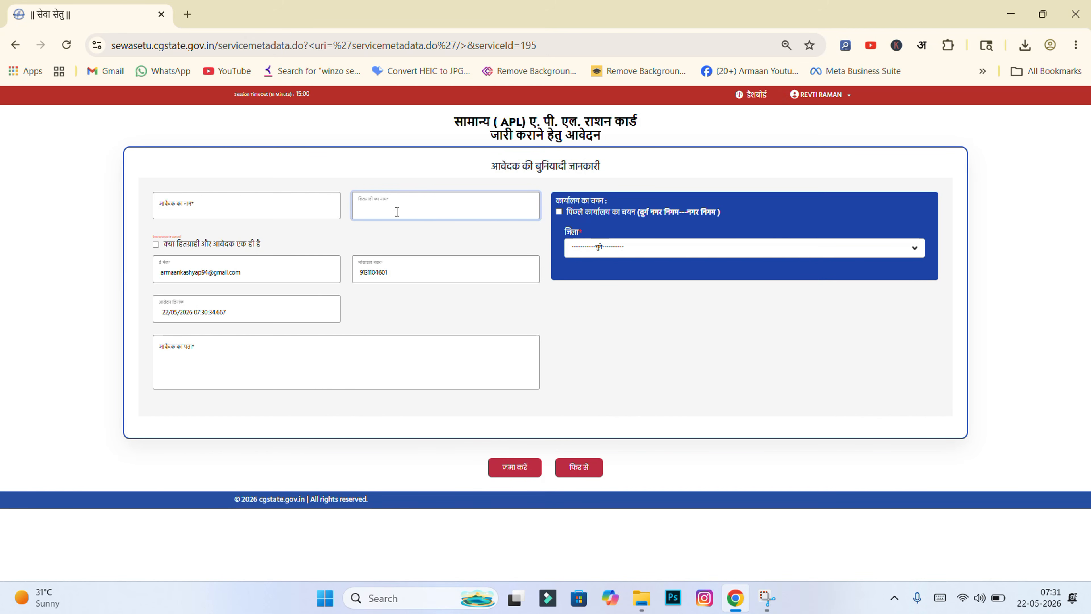
{"action": "type", "text": "ूोलहरे"}
- Search 'google indi' in a new tab and open the Google Input Tools try-out page
{"action": "left_click", "coordinate": [187, 20]}
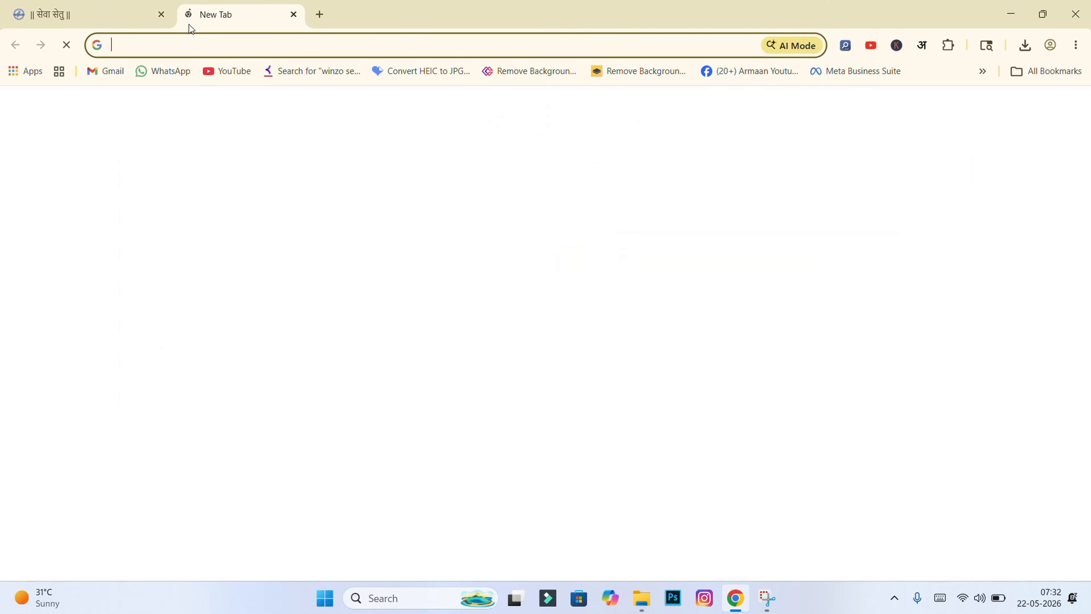
{"action": "left_click", "coordinate": [333, 282]}
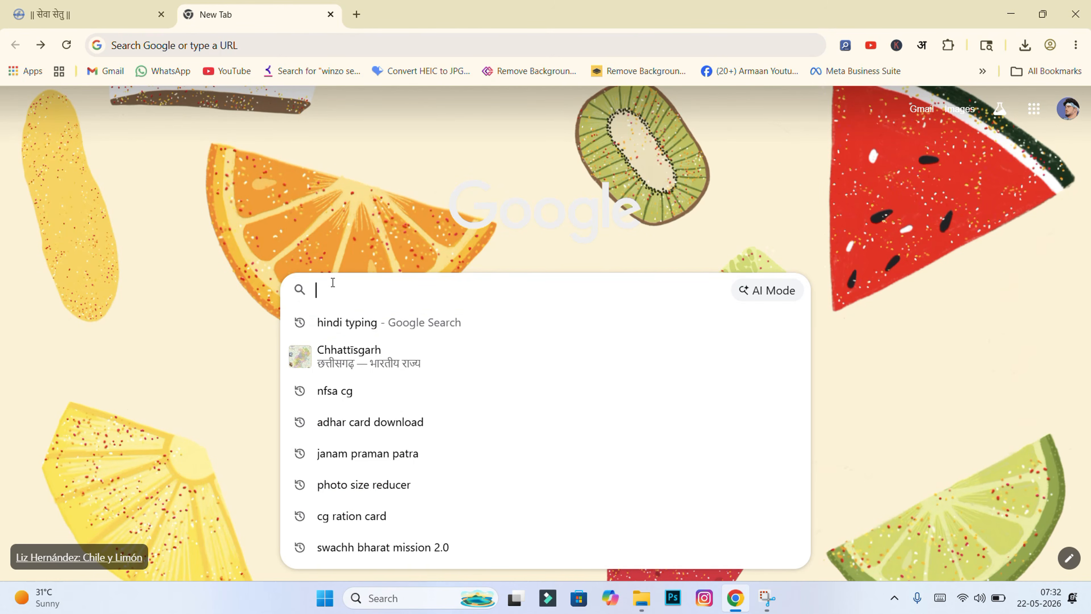
{"action": "type", "text": "google"}
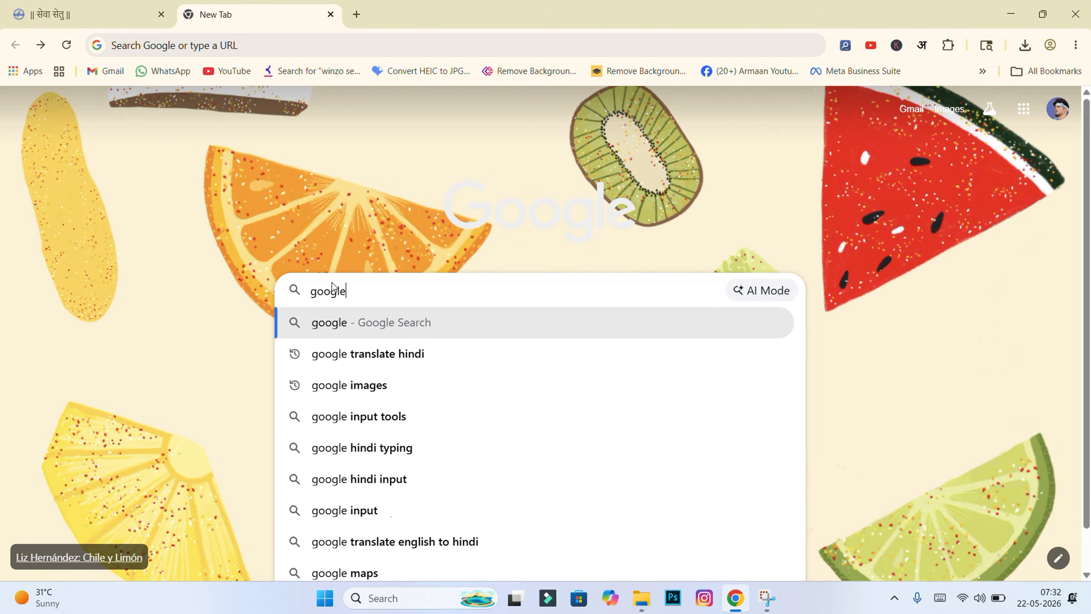
{"action": "type", "text": " ind"}
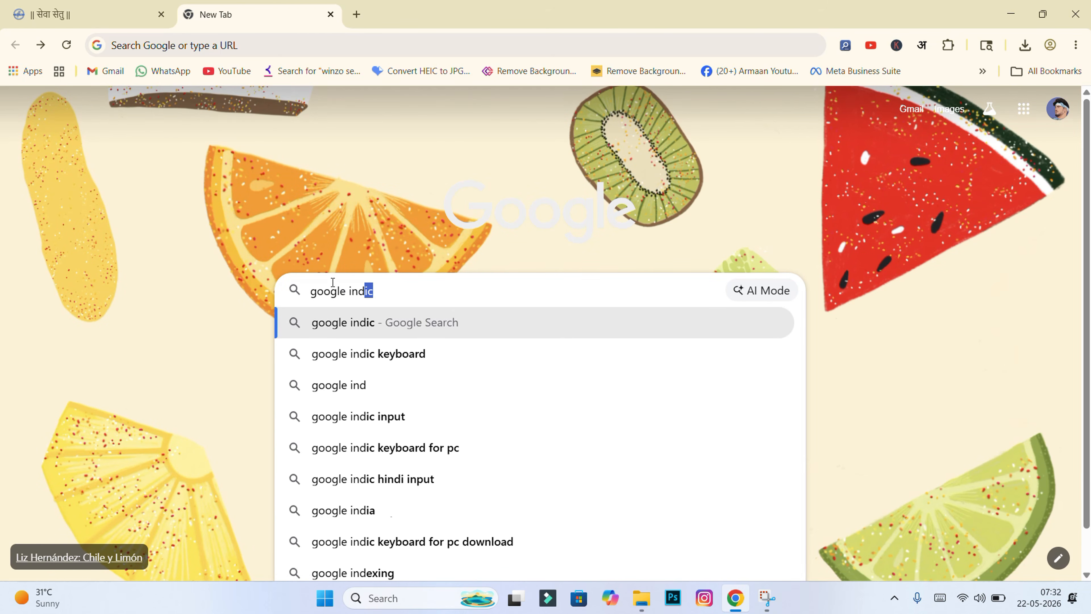
{"action": "type", "text": "ic keyboard online"}
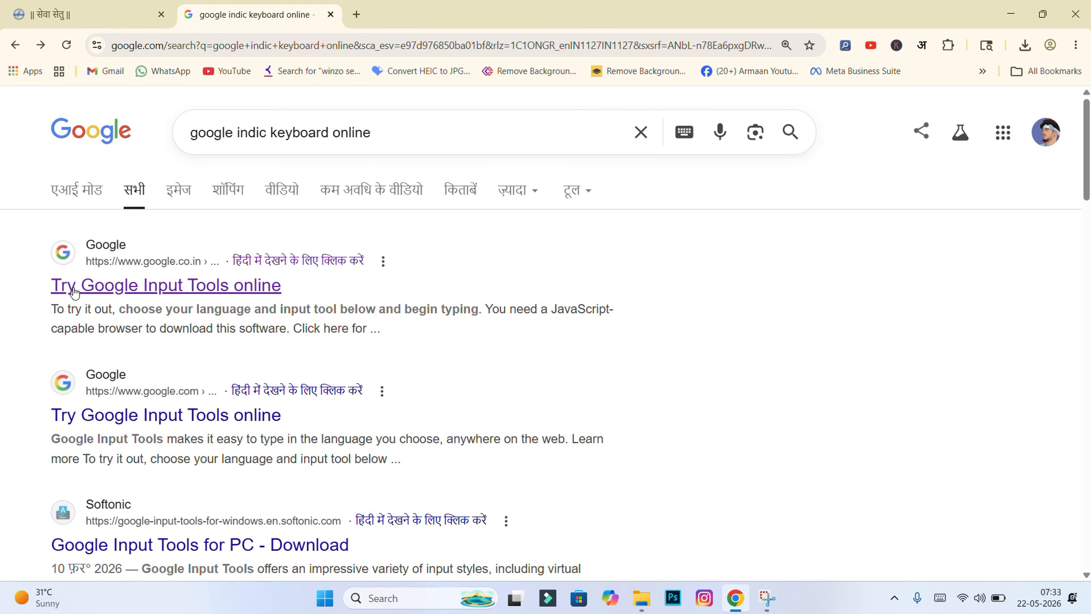
{"action": "left_click", "coordinate": [153, 291]}
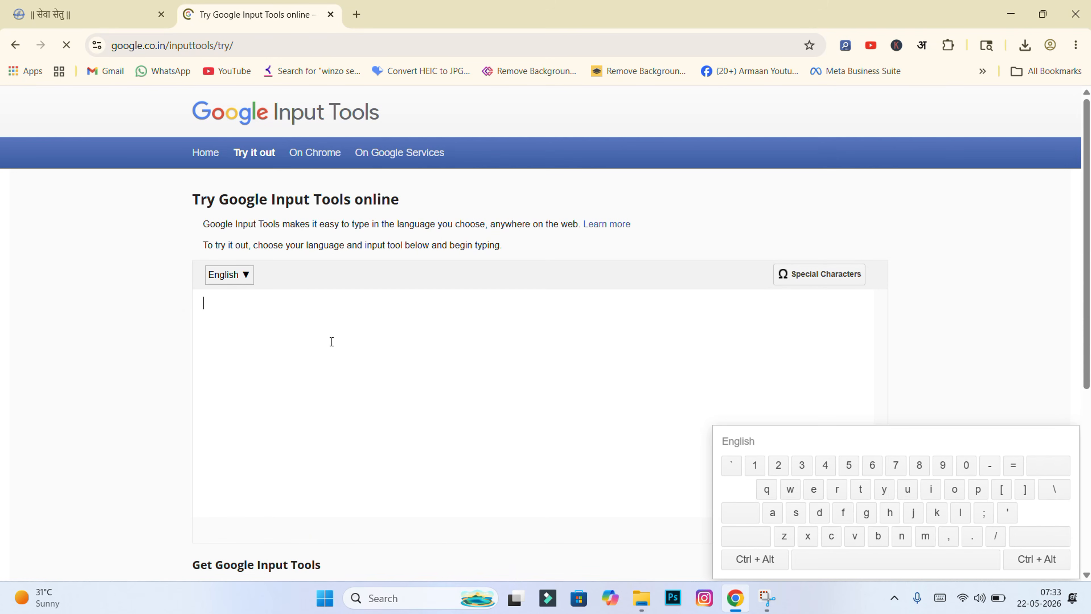
{"action": "left_click_drag", "start_coordinate": [842, 441], "coordinate": [728, 310]}
{"action": "left_click", "coordinate": [749, 359]}
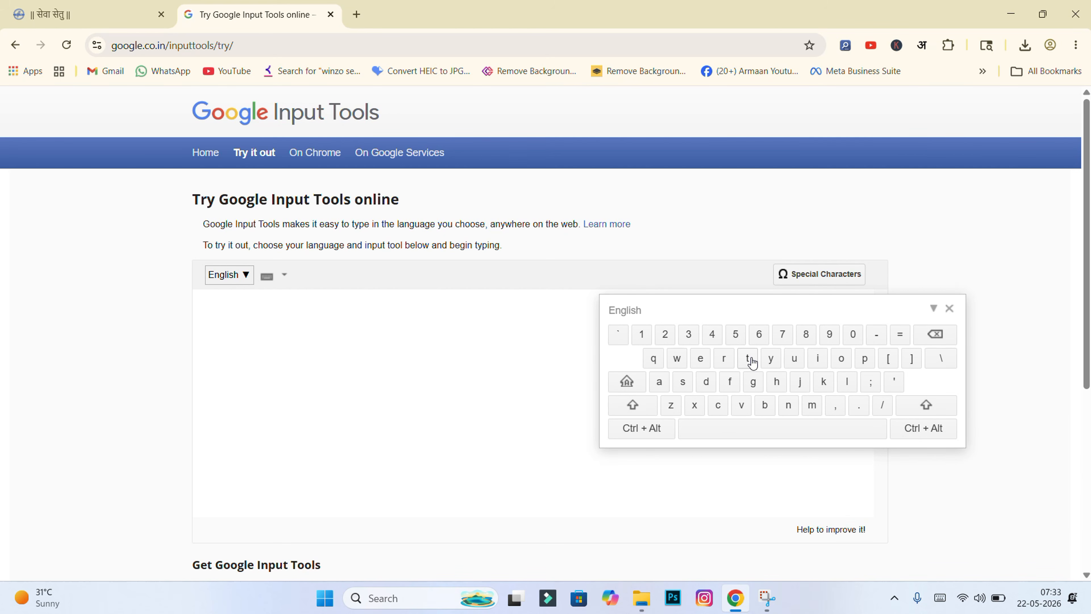
{"action": "left_click", "coordinate": [950, 309]}
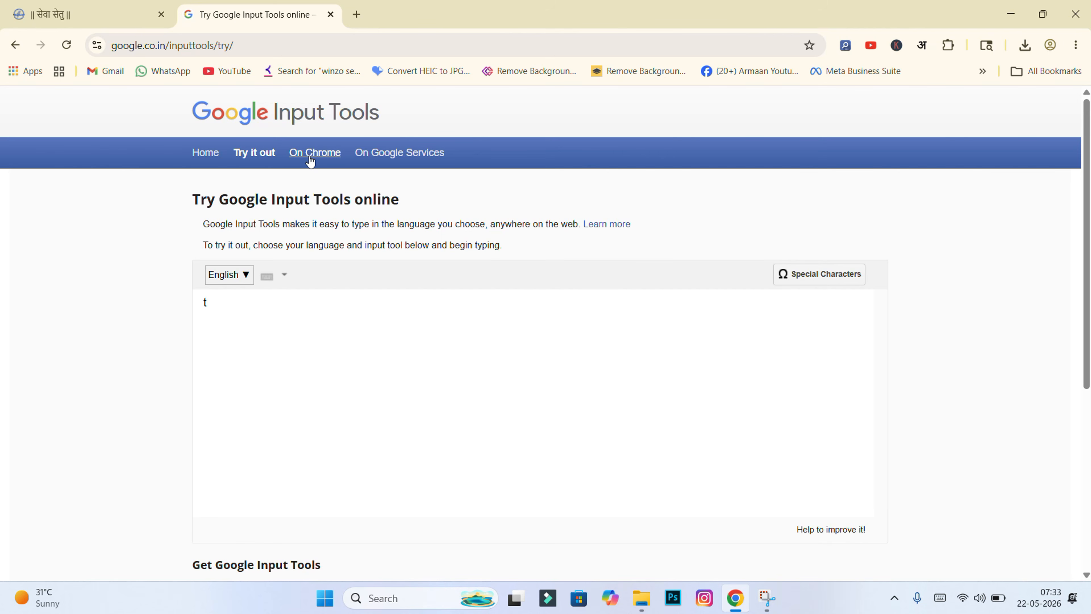
- Switch input to Hindi, transliterate the applicant's first name and surname, and select it all
{"action": "left_click", "coordinate": [234, 278]}
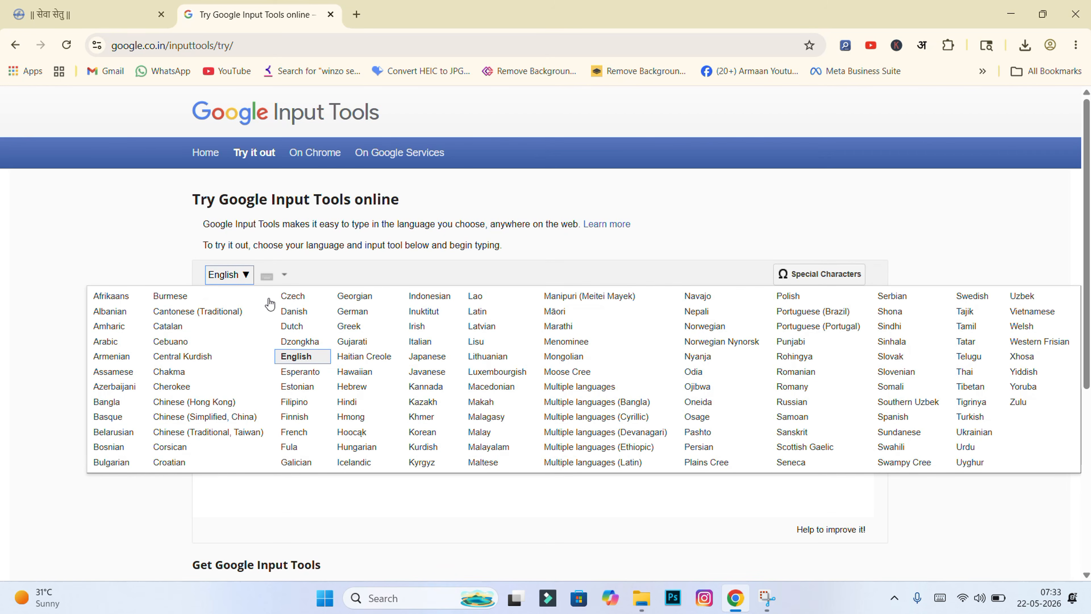
{"action": "left_click", "coordinate": [347, 402]}
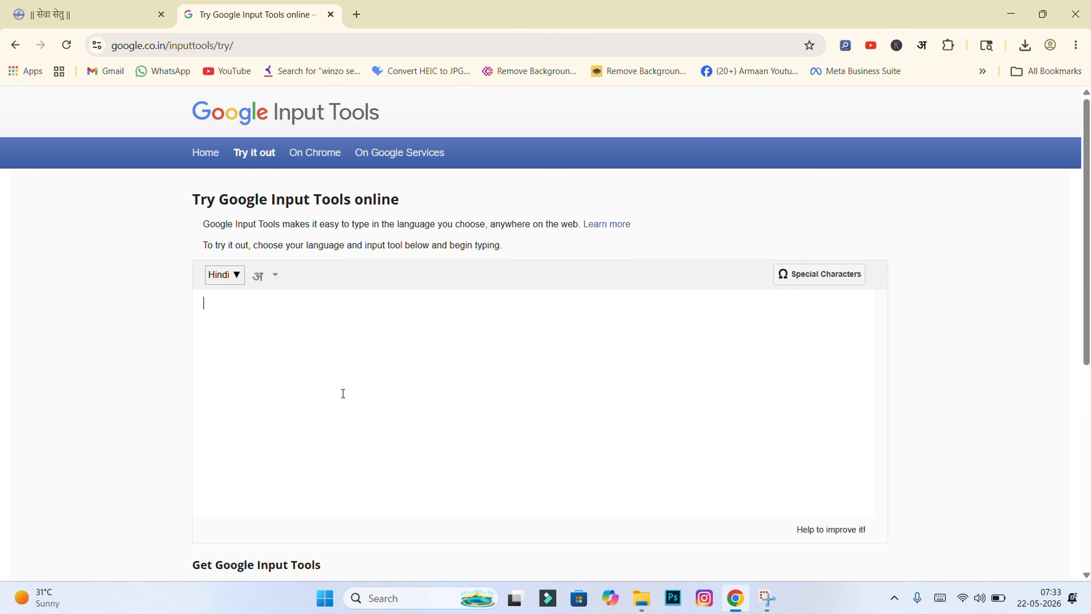
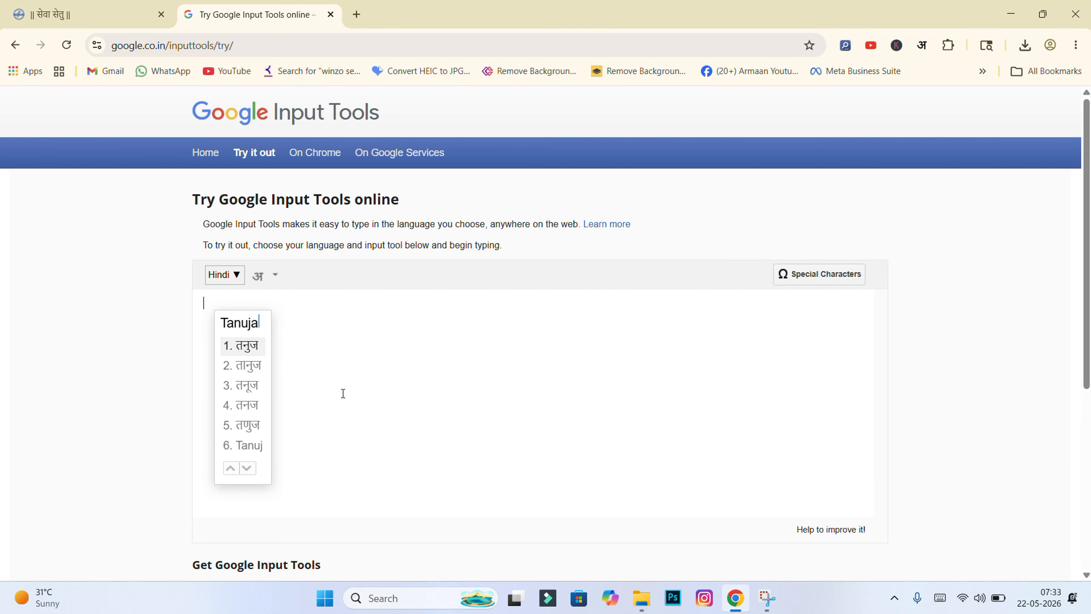
{"action": "key", "text": "space"}
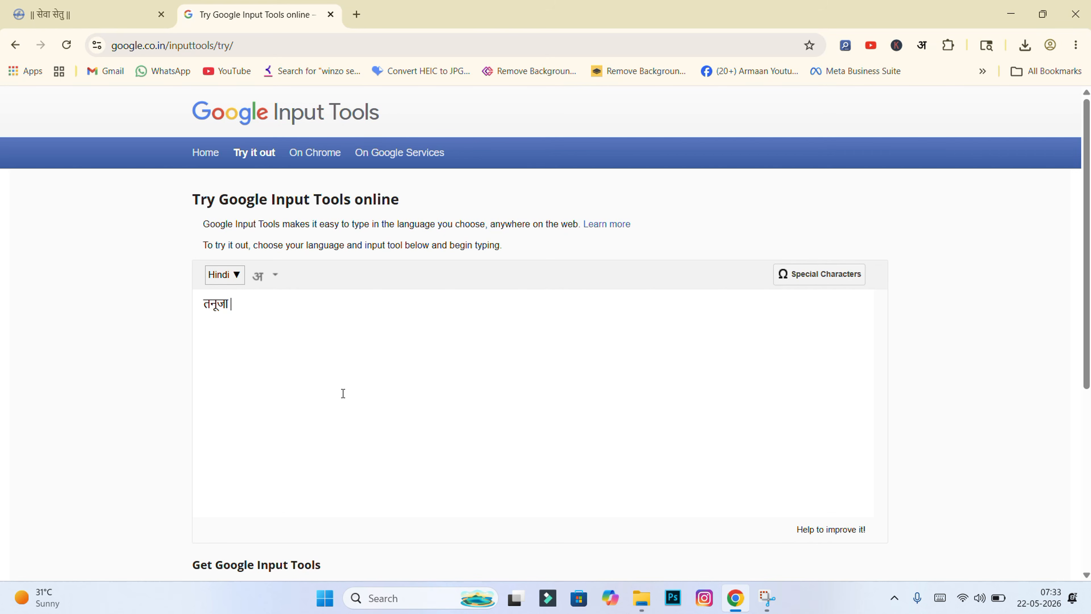
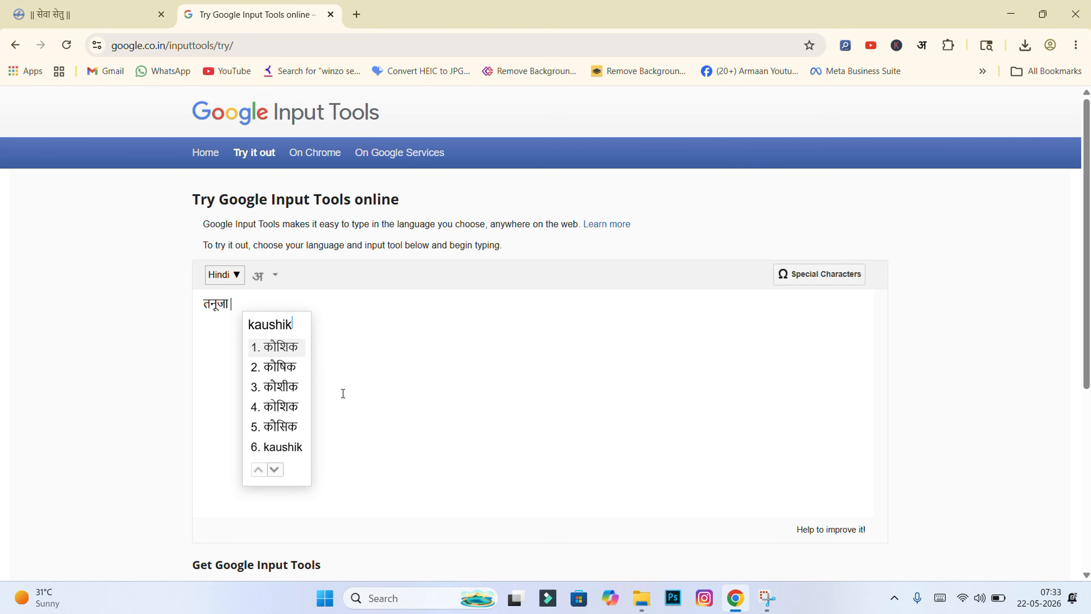
{"action": "key", "text": "space"}
{"action": "key", "text": "ctrl+a"}
{"action": "key", "text": "ctrl+c"}
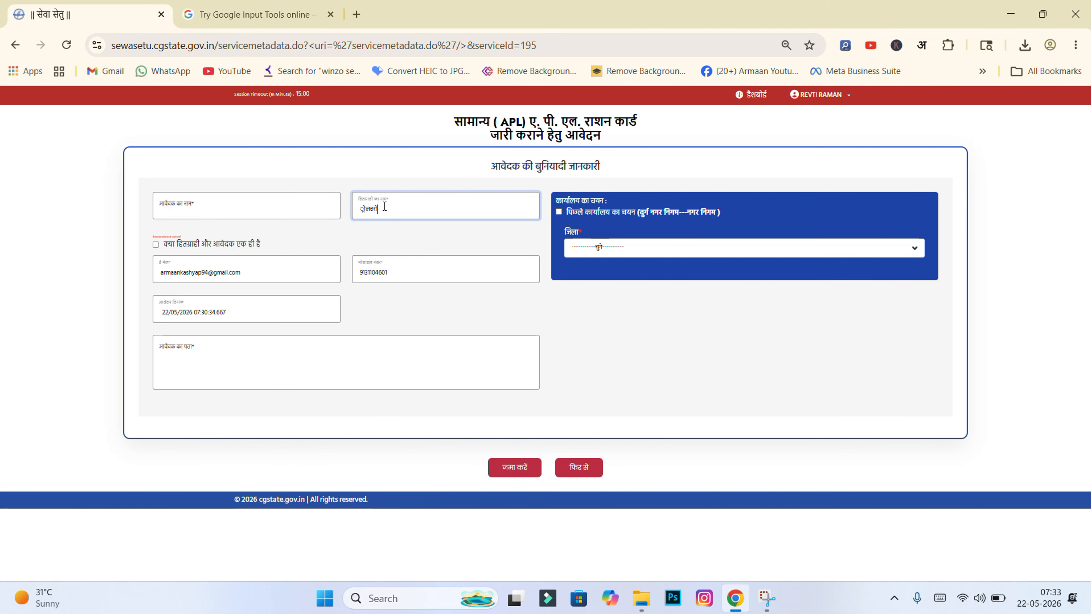
- Paste the Hindi beneficiary name and the applicant's address into the basic details form
{"action": "left_click_drag", "start_coordinate": [382, 205], "coordinate": [349, 209]}
{"action": "key", "text": "ctrl+v"}
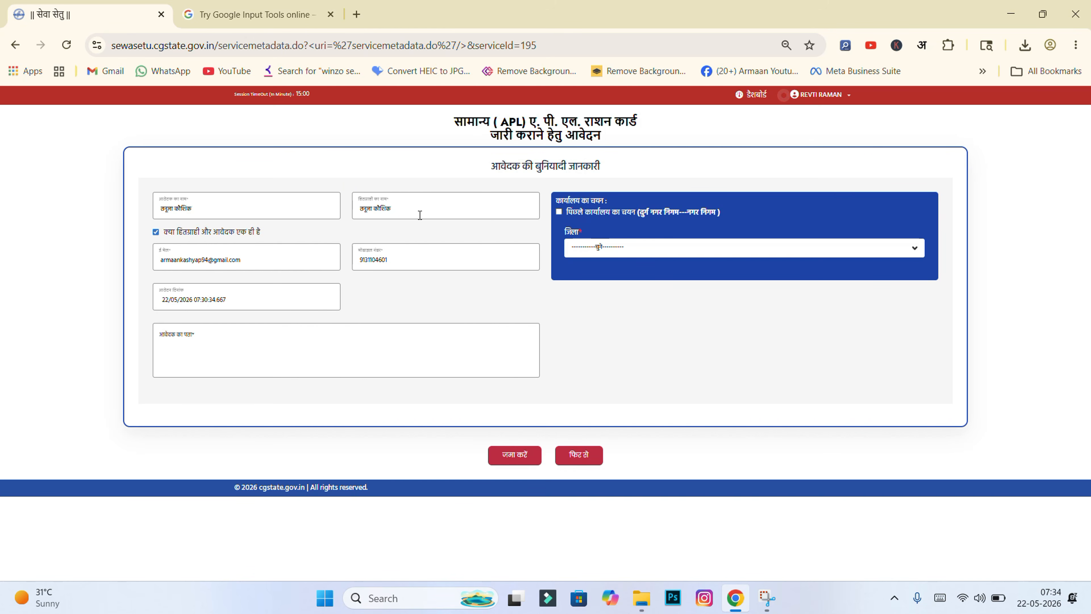
{"action": "left_click", "coordinate": [199, 352]}
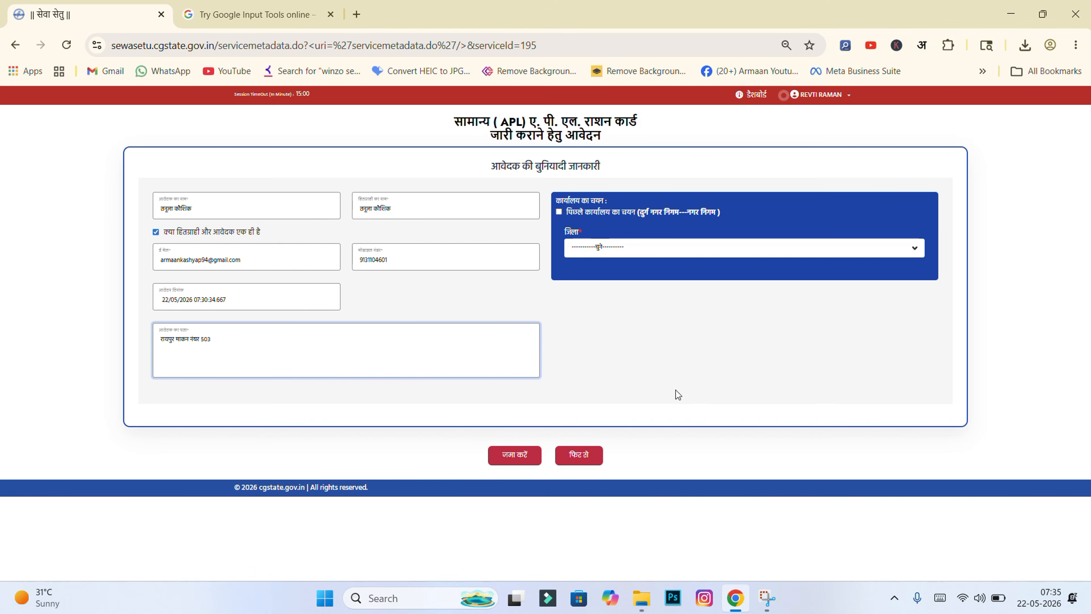
{"action": "left_click", "coordinate": [667, 342]}
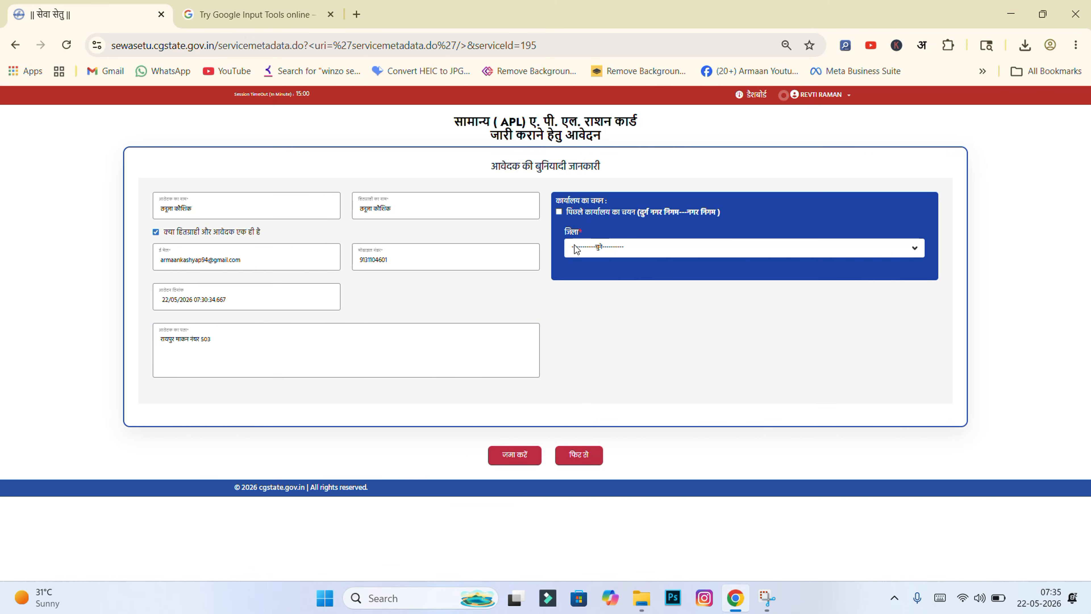
- Choose रायपुर, नगर पंचायत, अभनपुर नगर पंचायत and ward 10 इंदिरा गांधी, then submit
{"action": "left_click", "coordinate": [615, 248]}
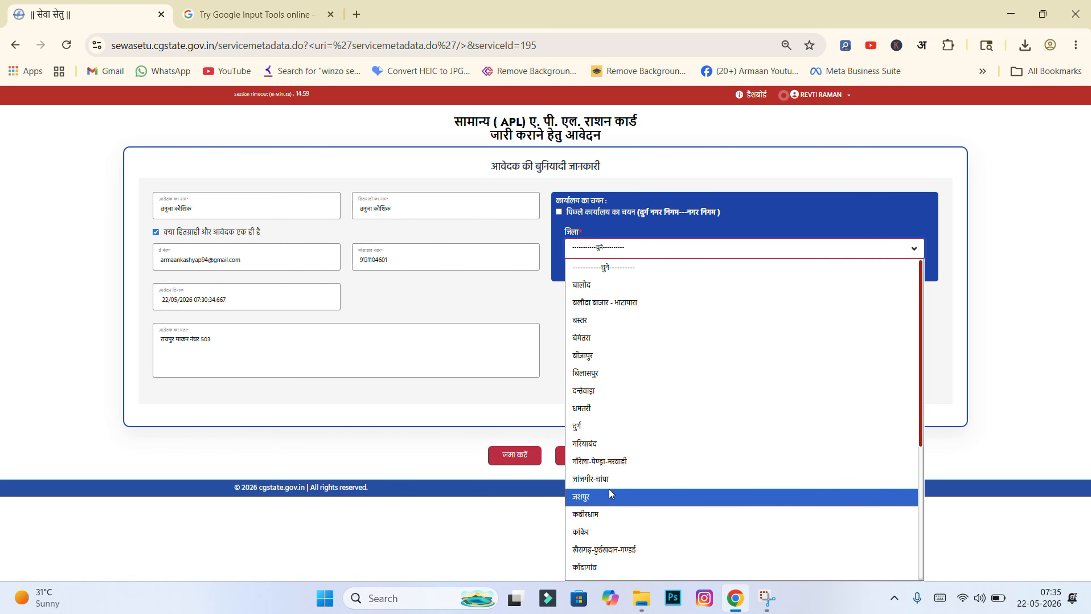
{"action": "scroll", "coordinate": [608, 407], "scroll_direction": "down", "scroll_amount": 3}
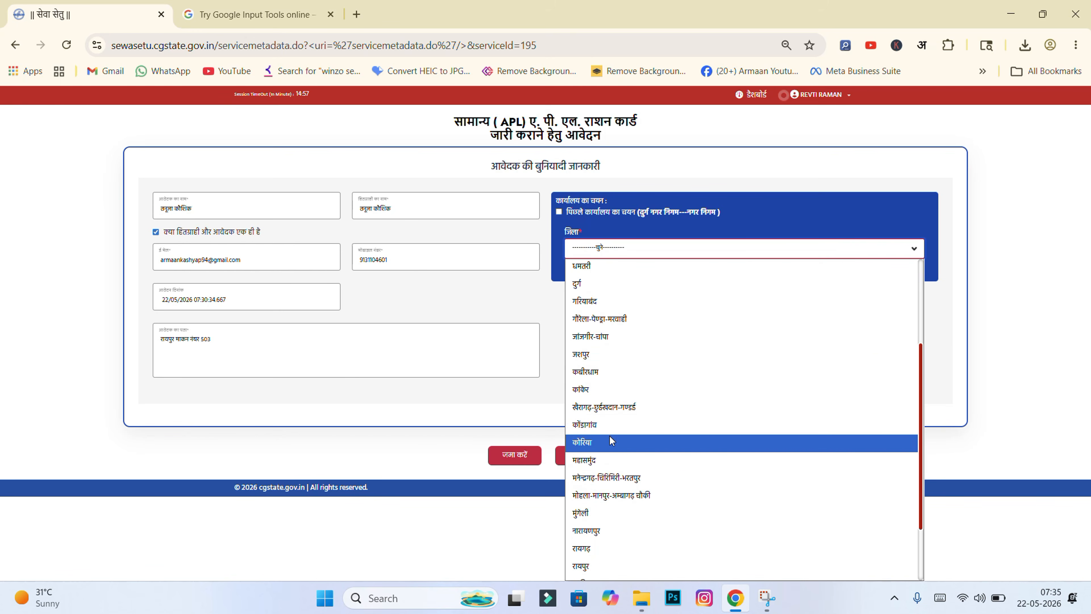
{"action": "left_click", "coordinate": [590, 560]}
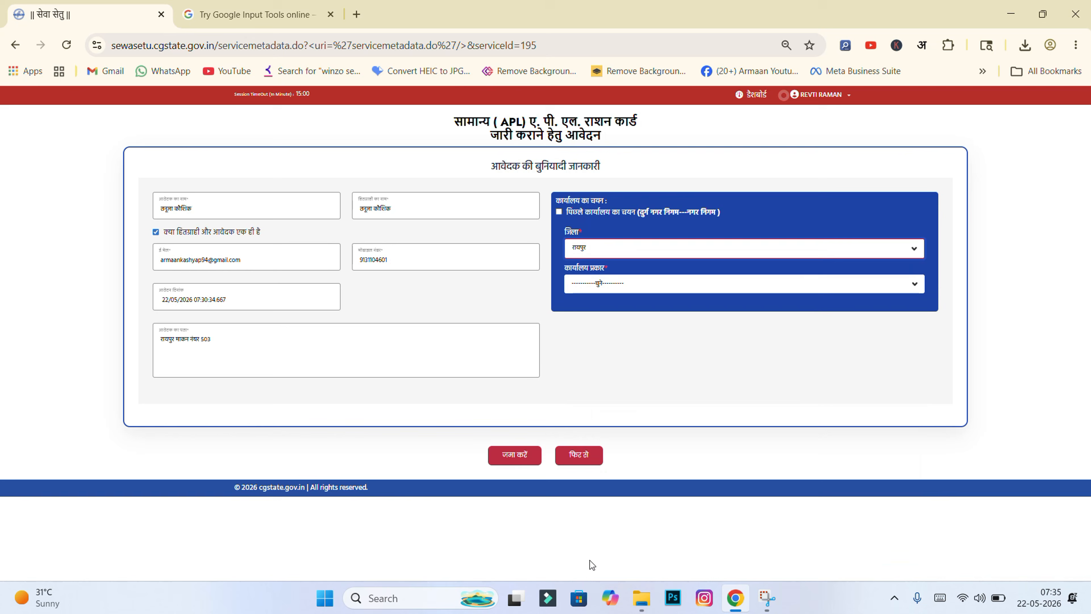
{"action": "left_click", "coordinate": [596, 281]}
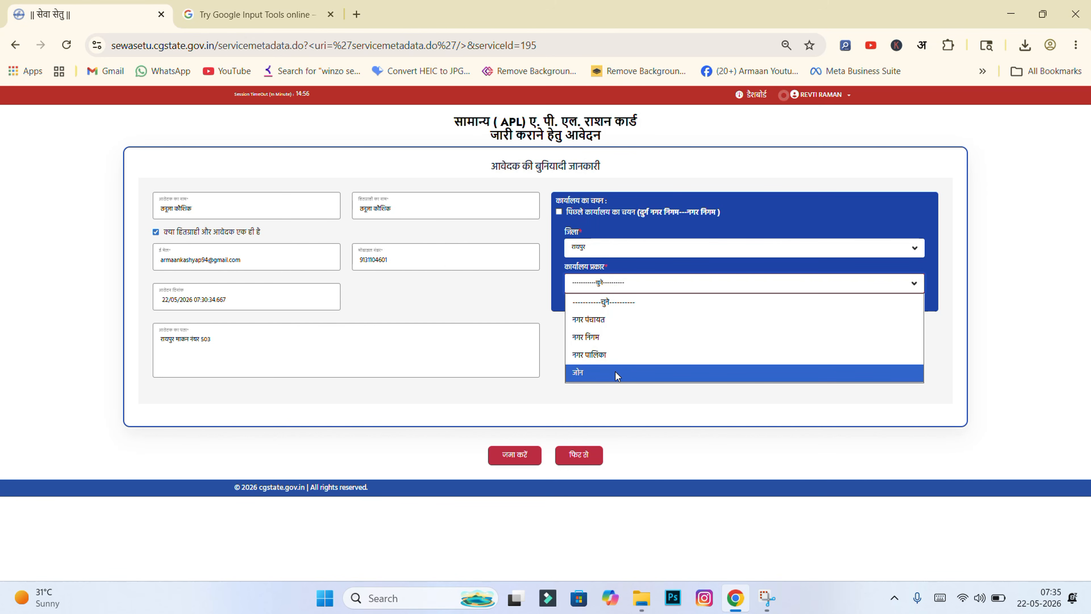
{"action": "left_click", "coordinate": [612, 323]}
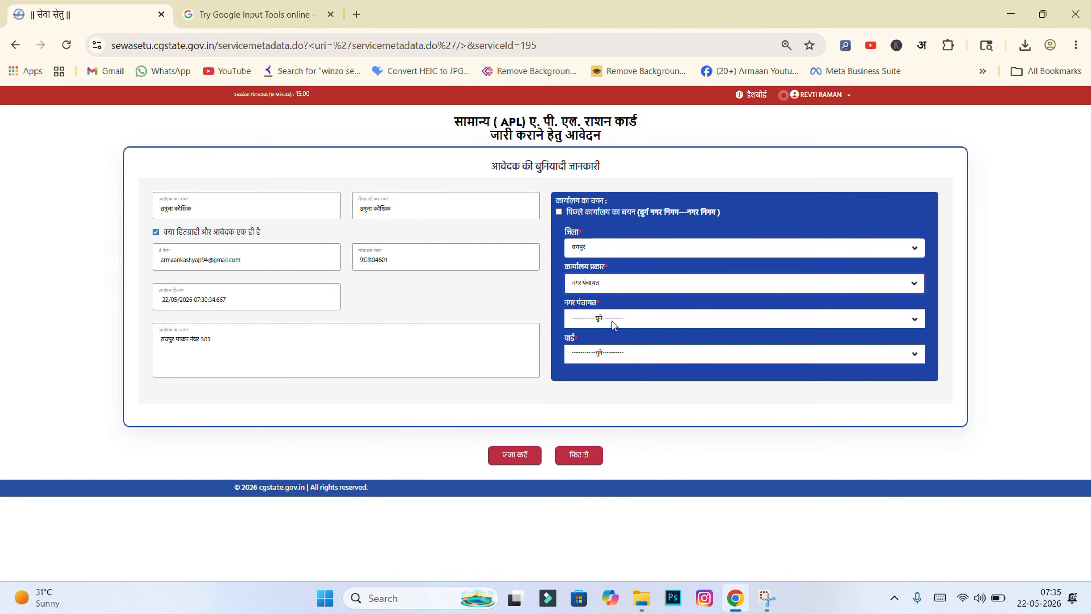
{"action": "left_click", "coordinate": [596, 317]}
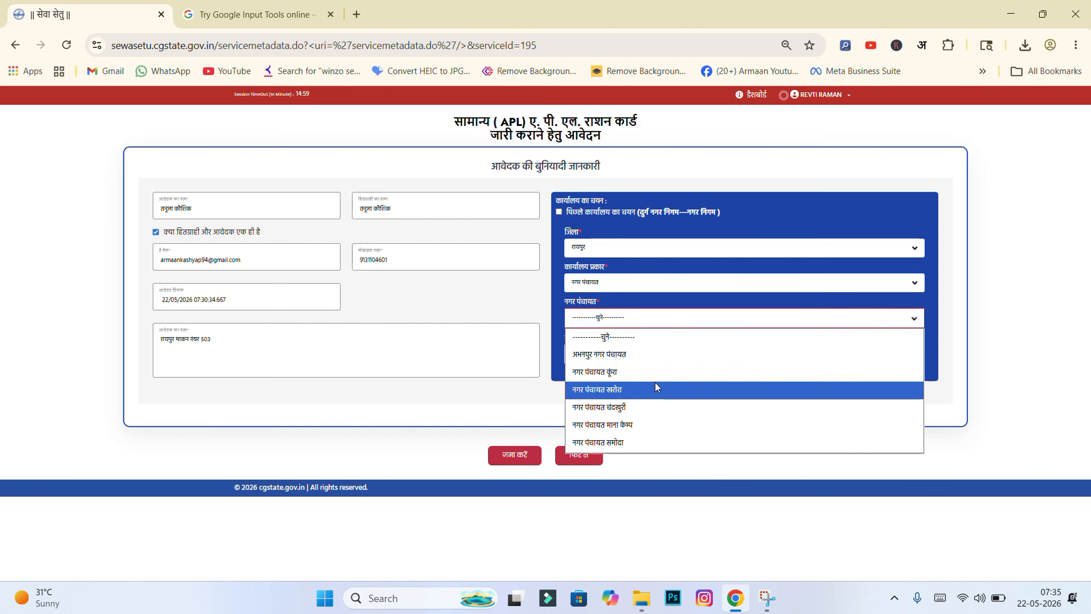
{"action": "left_click", "coordinate": [607, 361]}
{"action": "left_click", "coordinate": [600, 355]}
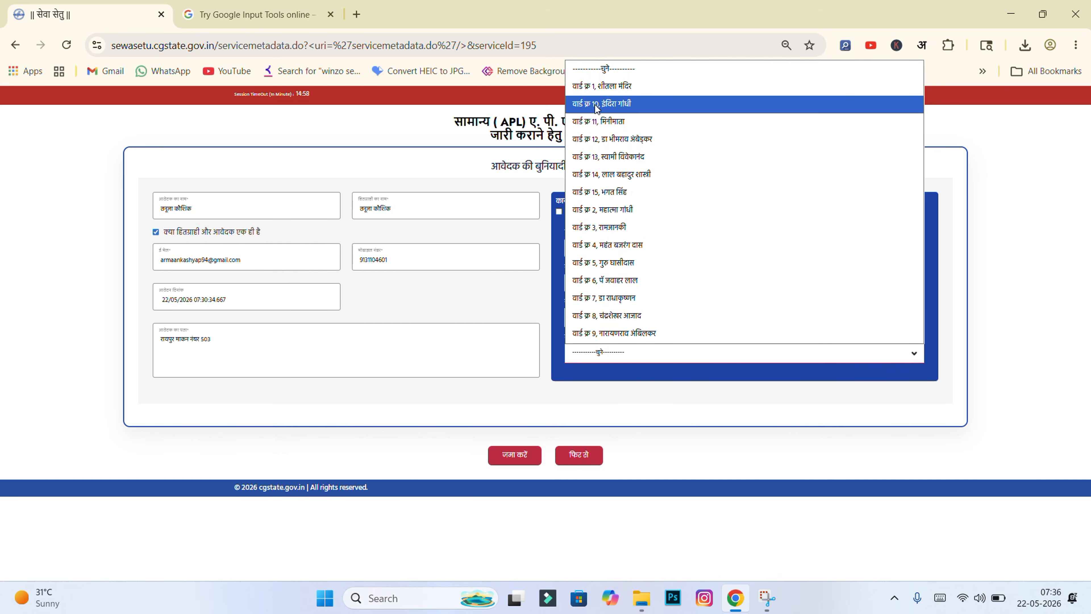
{"action": "left_click", "coordinate": [618, 107]}
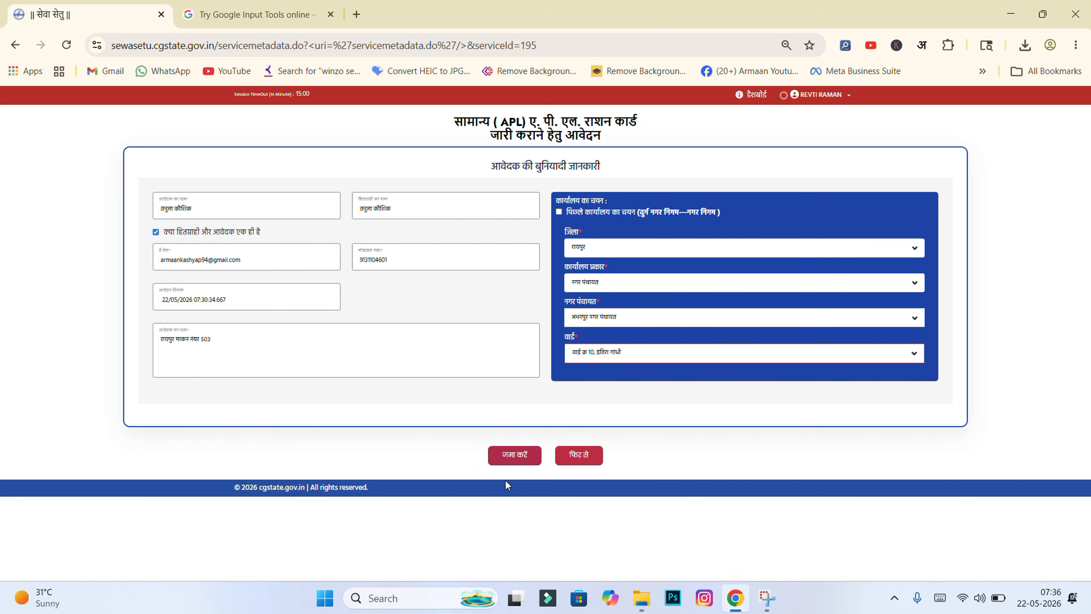
{"action": "left_click", "coordinate": [513, 459]}
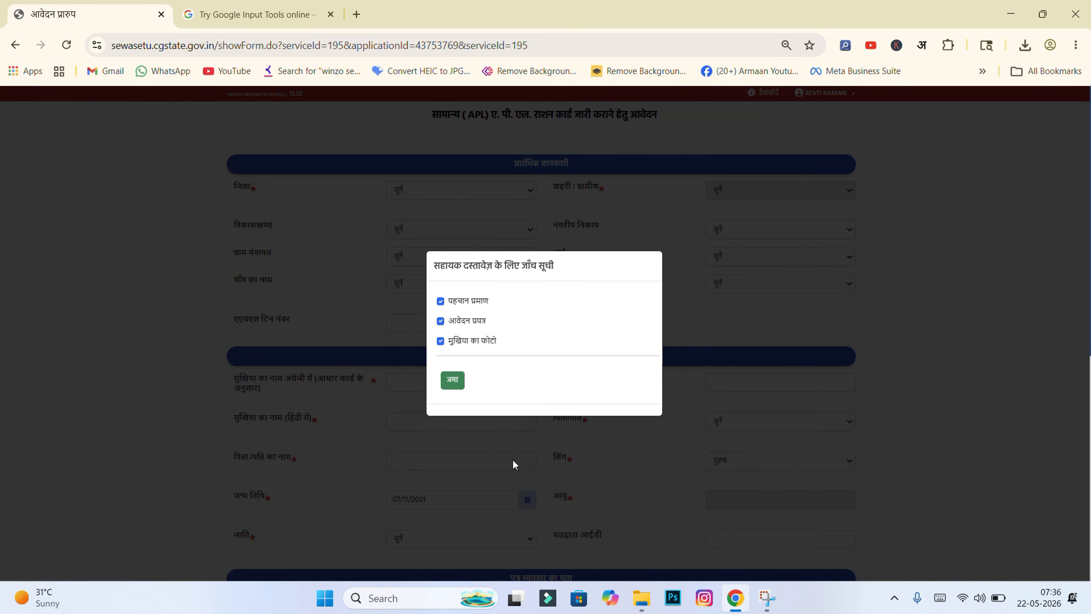
- Confirm the documents checklist, then set district रायपुर-410 and area ग्रामीण
{"action": "left_click", "coordinate": [453, 380]}
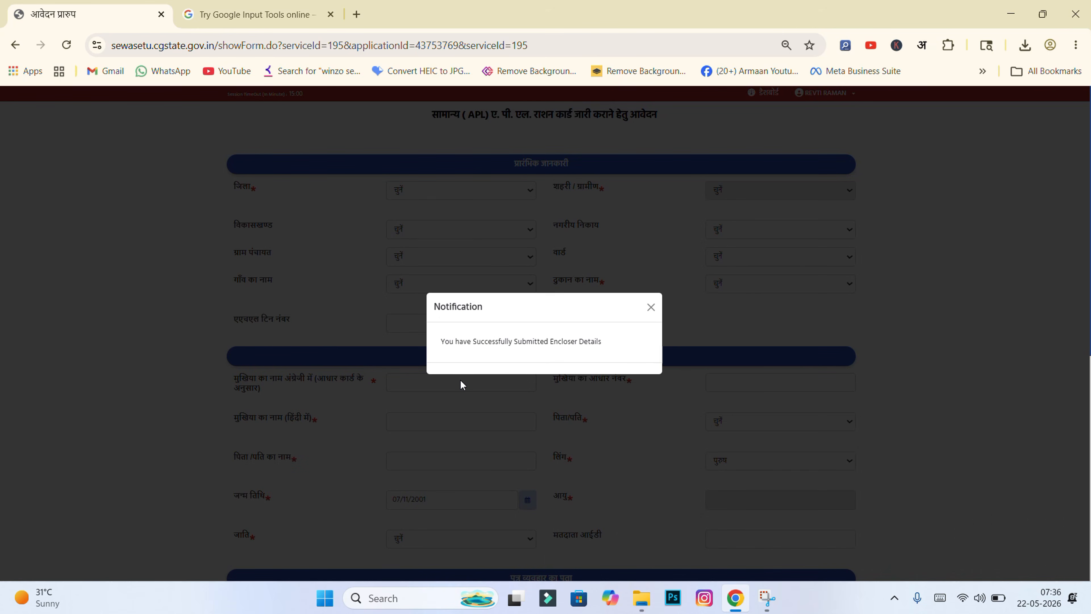
{"action": "left_click", "coordinate": [461, 379]}
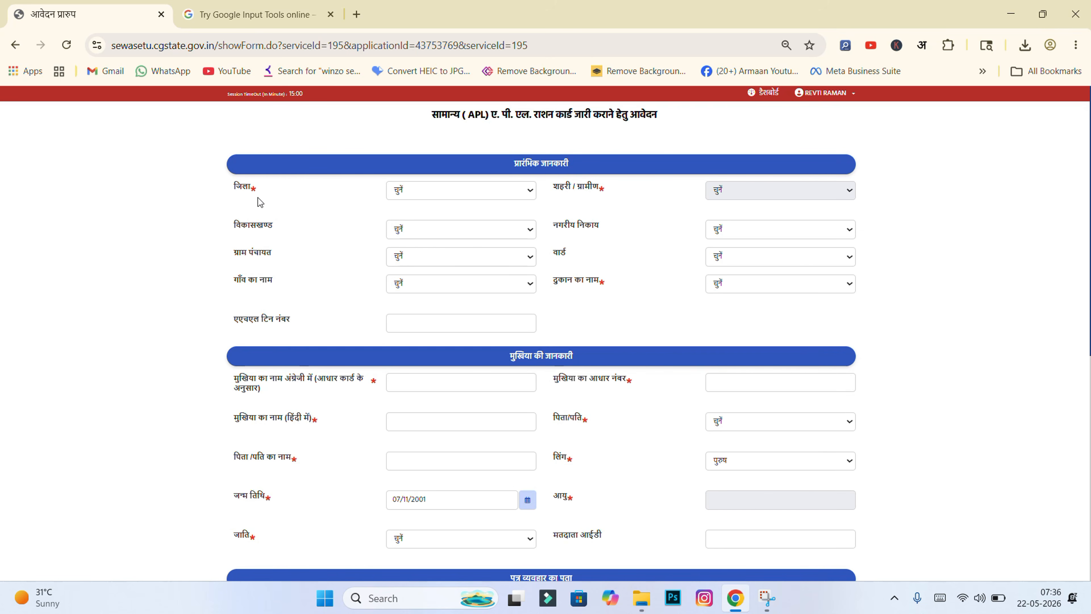
{"action": "left_click", "coordinate": [399, 191]}
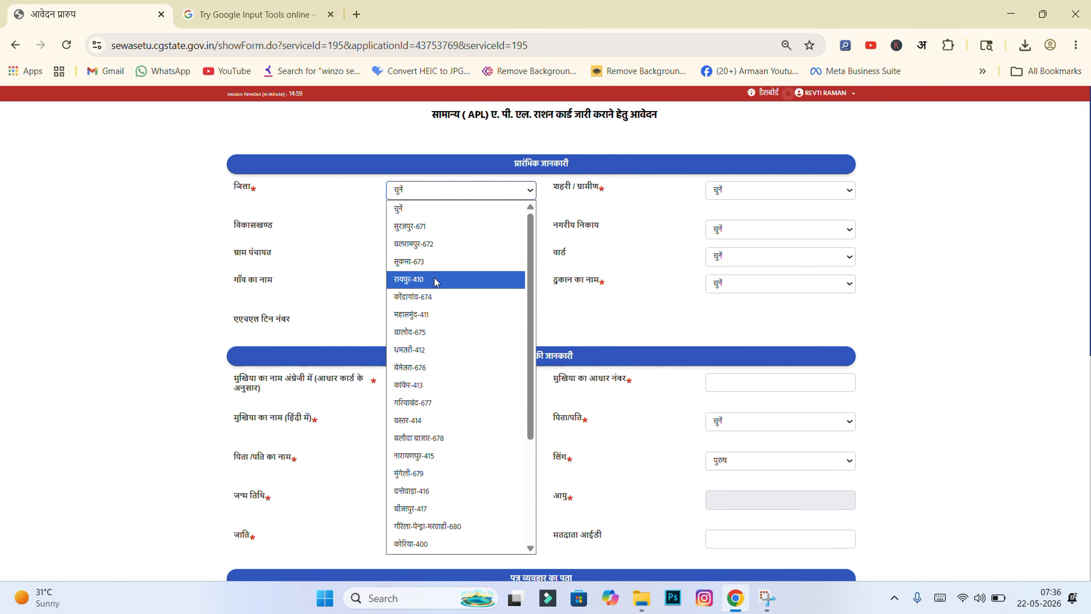
{"action": "left_click", "coordinate": [435, 279]}
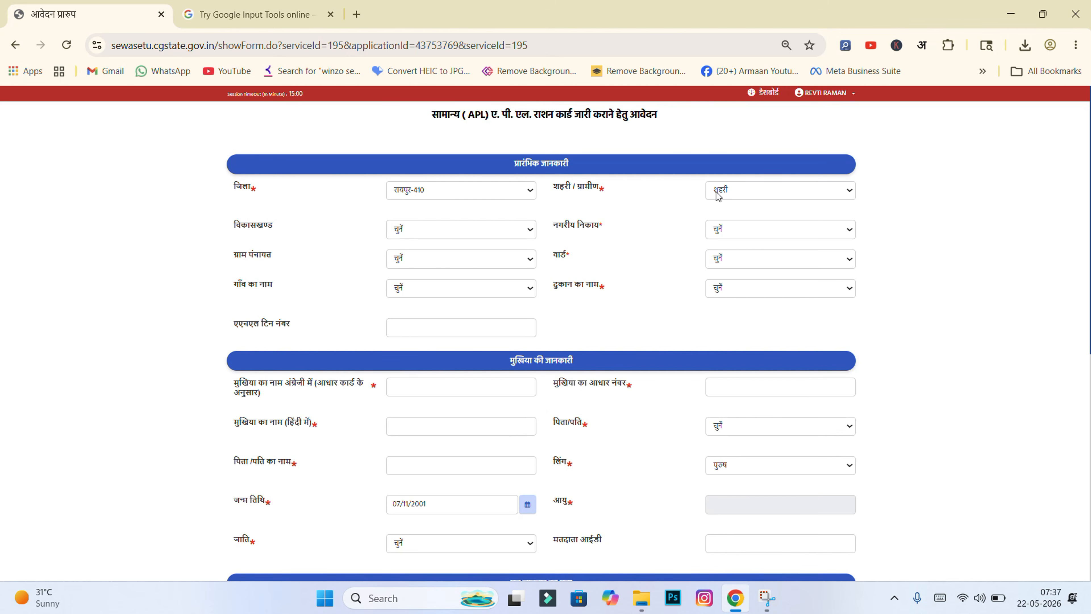
{"action": "left_click", "coordinate": [716, 191]}
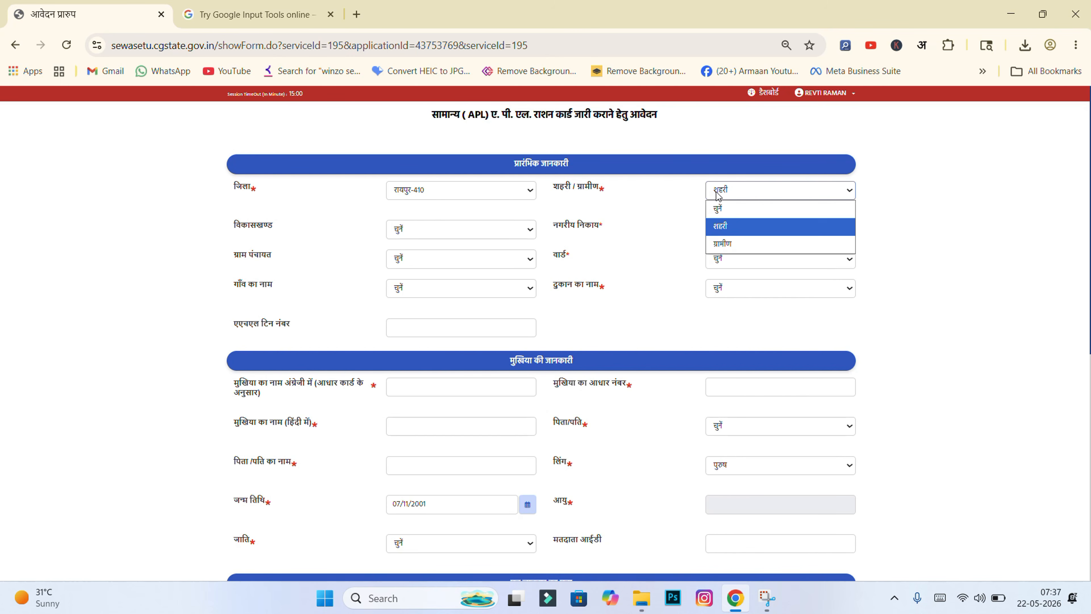
{"action": "left_click", "coordinate": [735, 244]}
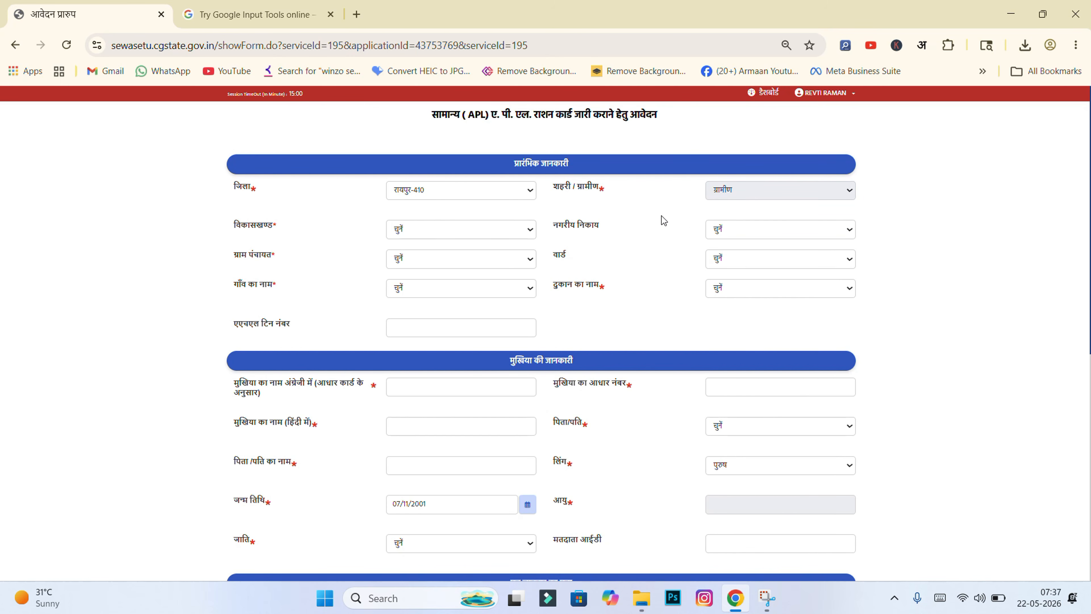
- Set development block अभनपुर-3693, leaving the empty urban body list unselected
{"action": "left_click", "coordinate": [488, 229]}
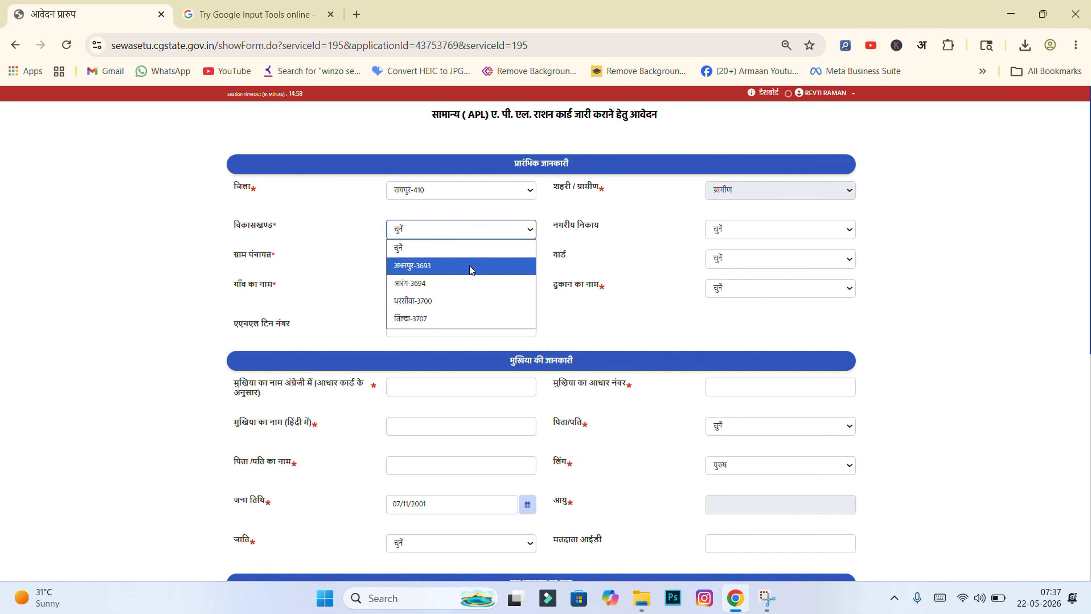
{"action": "left_click", "coordinate": [472, 269]}
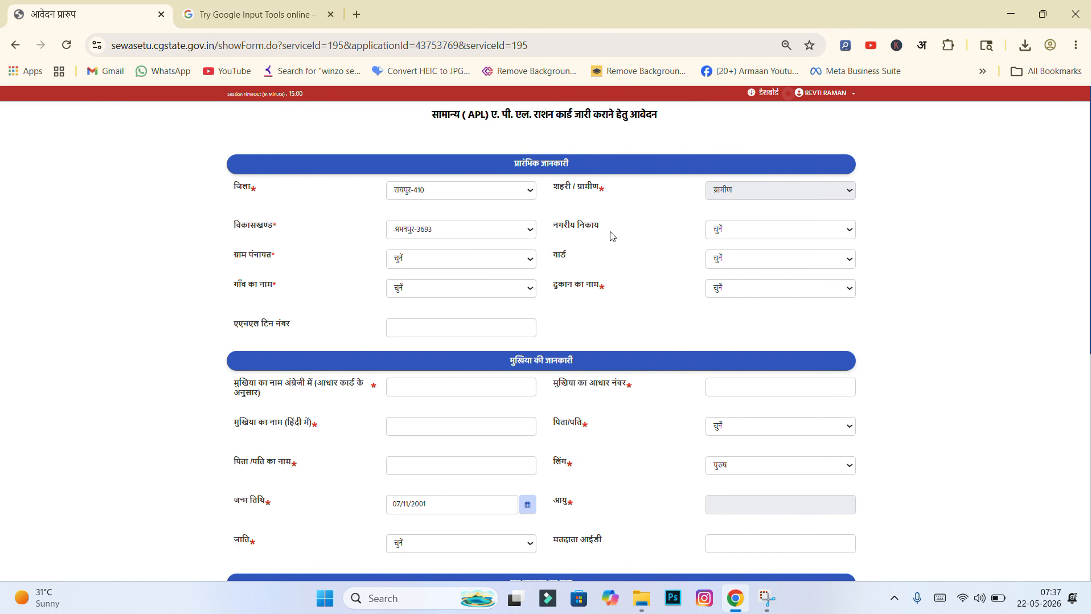
{"action": "left_click", "coordinate": [716, 231]}
{"action": "left_click", "coordinate": [663, 229]}
{"action": "left_click", "coordinate": [722, 231]}
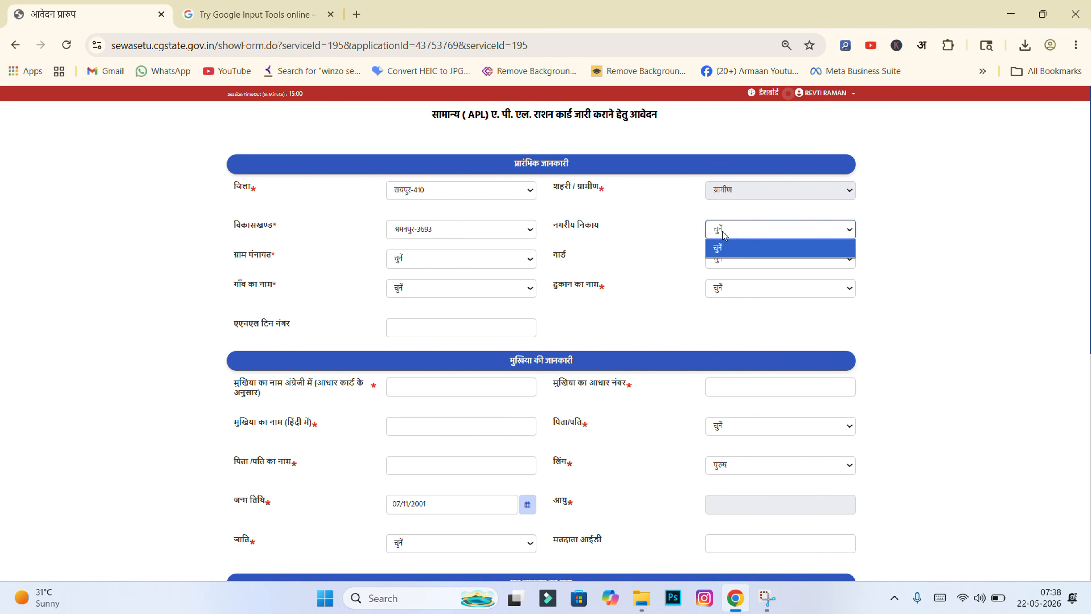
{"action": "left_click", "coordinate": [723, 231]}
{"action": "left_click", "coordinate": [526, 230]}
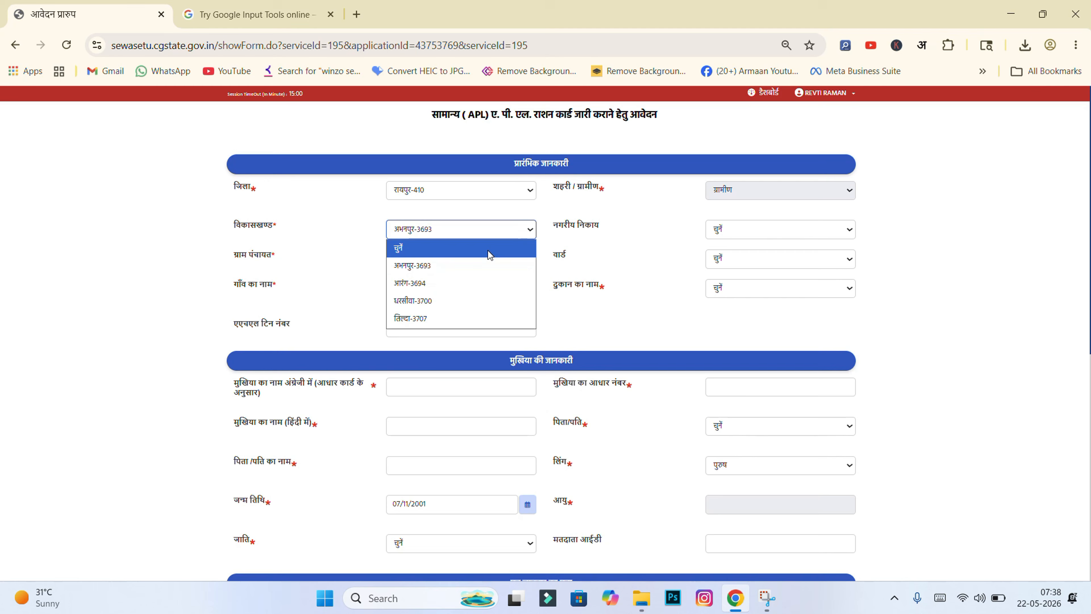
{"action": "left_click", "coordinate": [472, 269]}
{"action": "left_click", "coordinate": [733, 233]}
{"action": "left_click", "coordinate": [732, 232]}
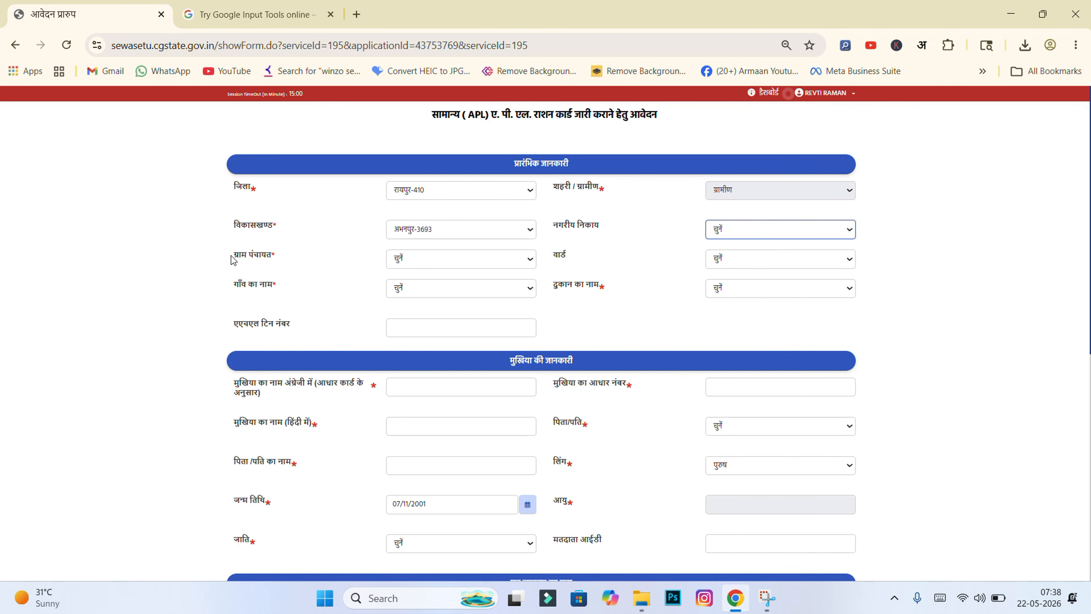
- Choose gram panchayat भुरका-128577 and leave the ward unselected
{"action": "left_click", "coordinate": [403, 260]}
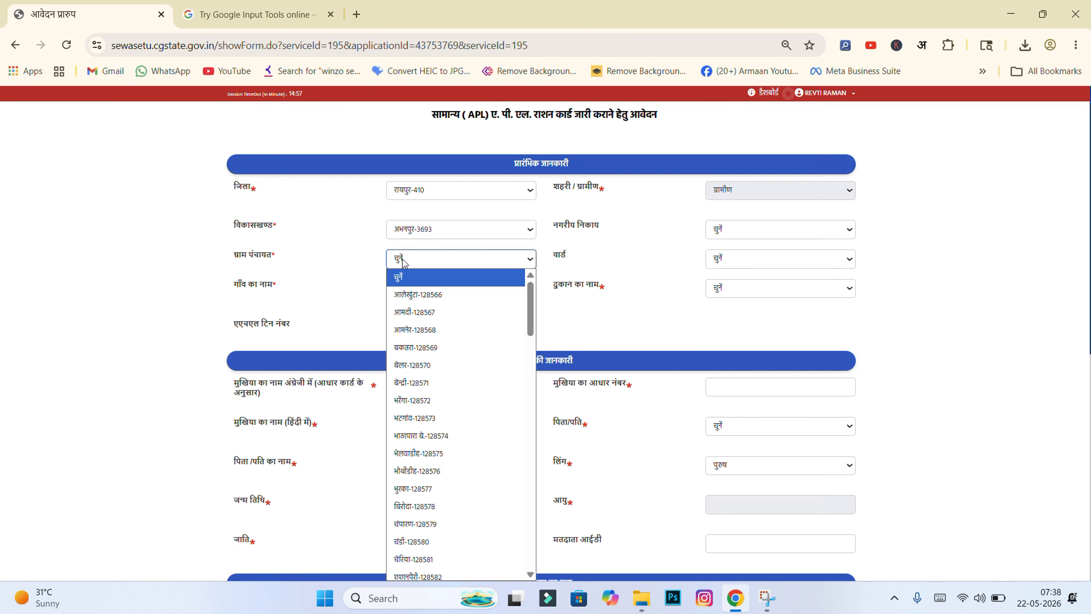
{"action": "scroll", "coordinate": [409, 477], "scroll_direction": "down", "scroll_amount": 1}
{"action": "left_click", "coordinate": [409, 472]}
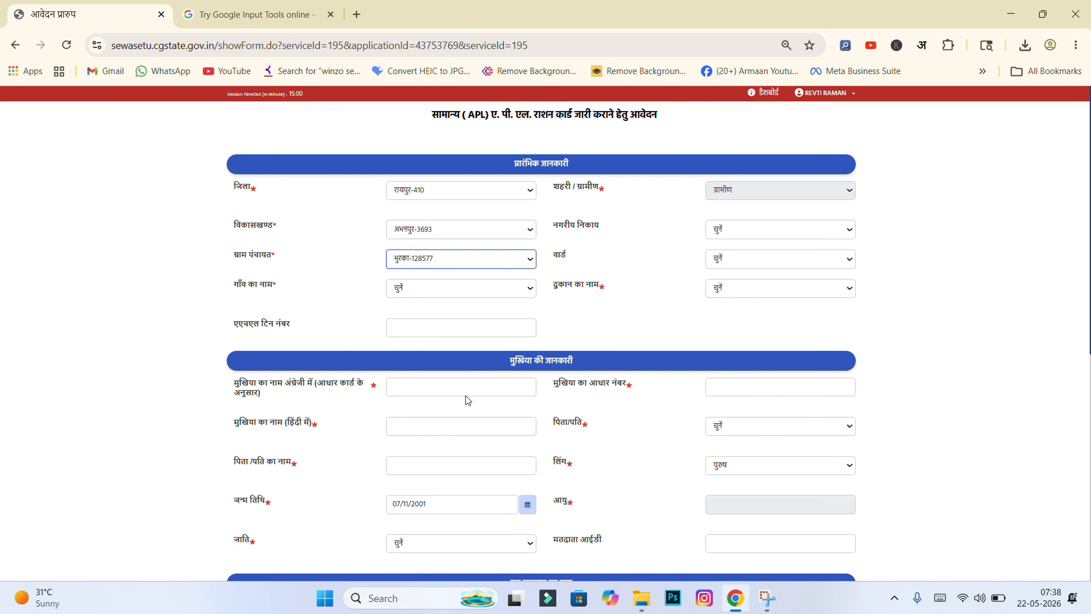
{"action": "left_click", "coordinate": [740, 257]}
{"action": "left_click", "coordinate": [741, 257]}
{"action": "left_click", "coordinate": [741, 257]}
{"action": "left_click", "coordinate": [743, 260]}
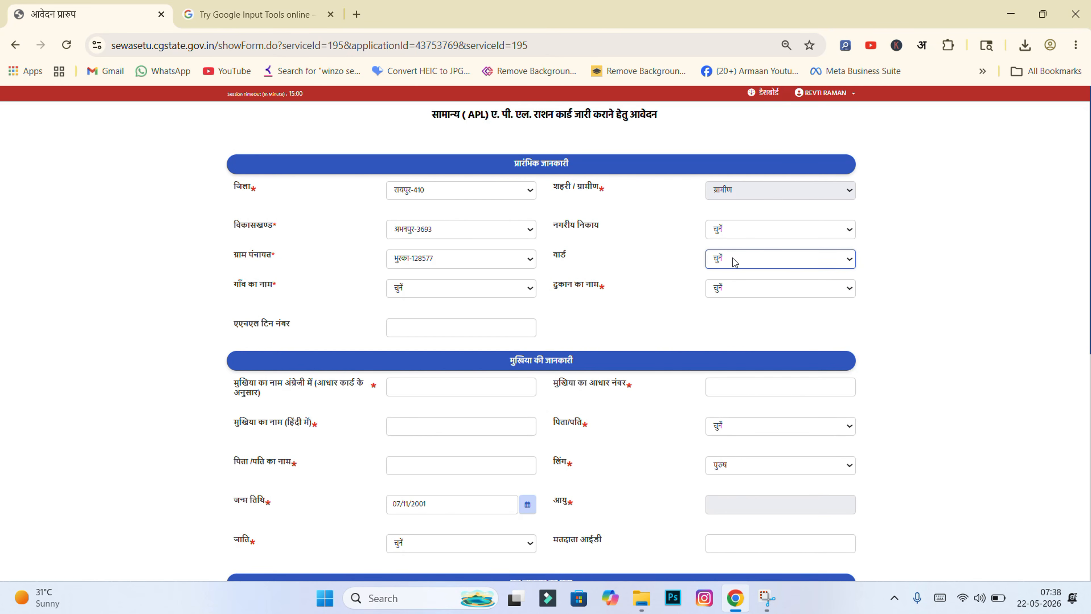
{"action": "left_click", "coordinate": [671, 257]}
- Choose village भुरका-444658 and ration shop ग्राम पंचायत, भुरका-442002052
{"action": "left_click_drag", "start_coordinate": [230, 285], "coordinate": [280, 290]}
{"action": "left_click", "coordinate": [413, 286]}
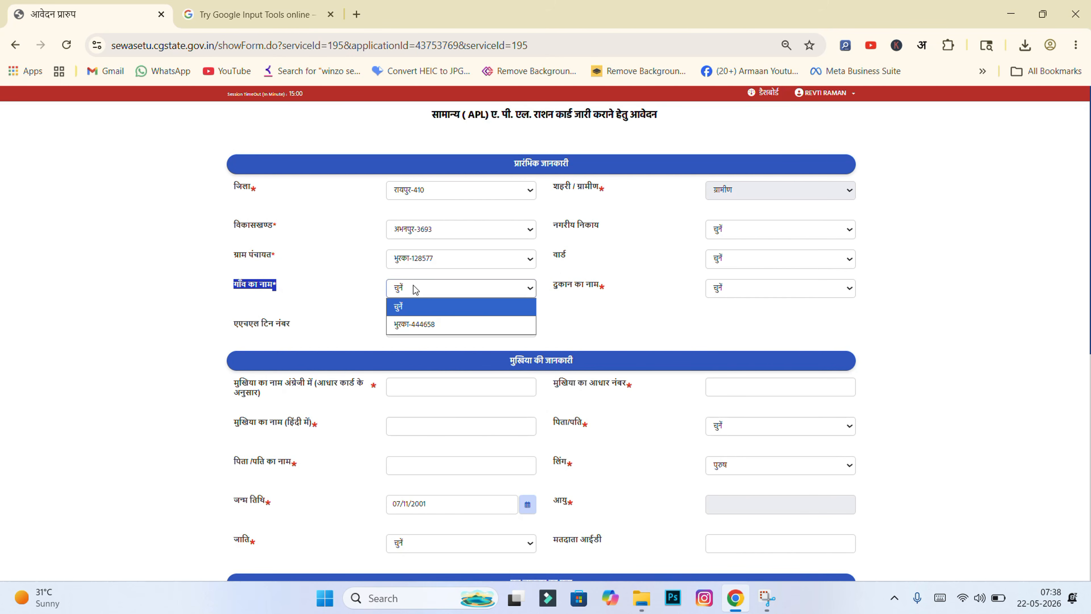
{"action": "left_click", "coordinate": [404, 326]}
{"action": "left_click", "coordinate": [364, 287]}
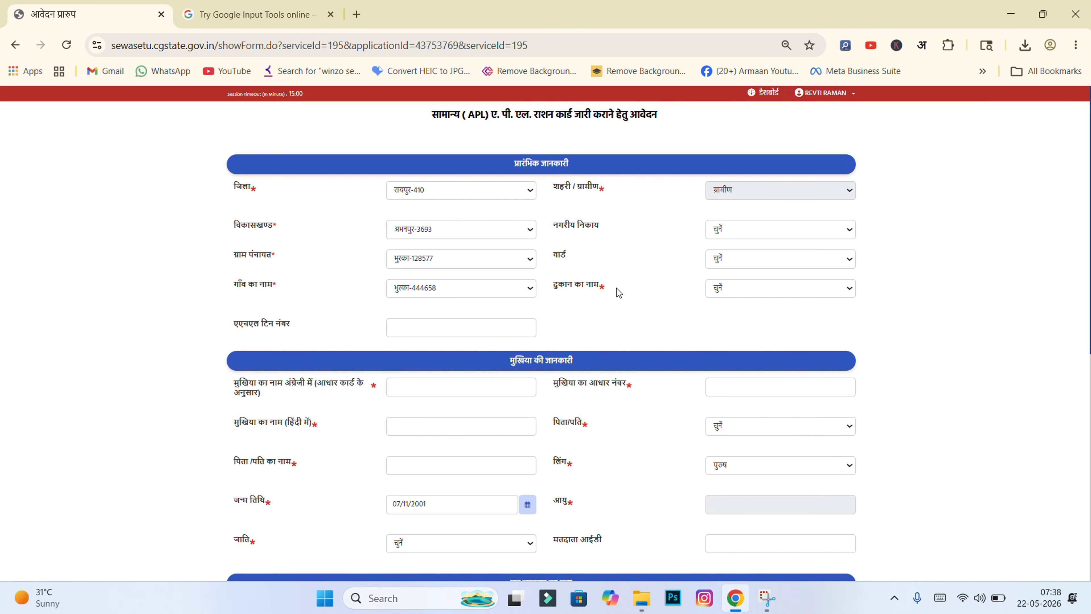
{"action": "left_click", "coordinate": [722, 288]}
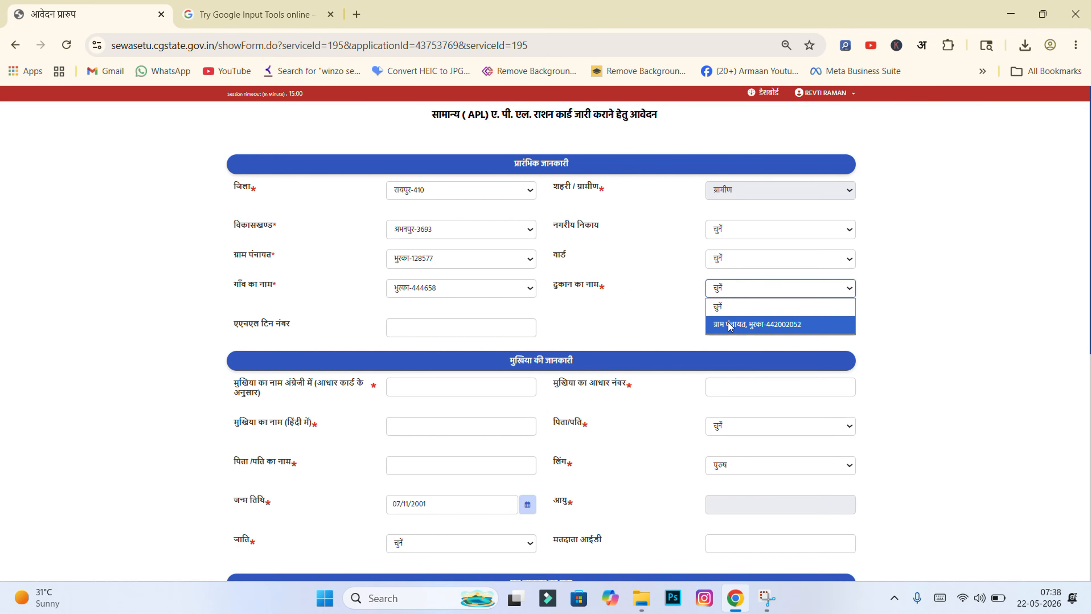
{"action": "left_click", "coordinate": [769, 326]}
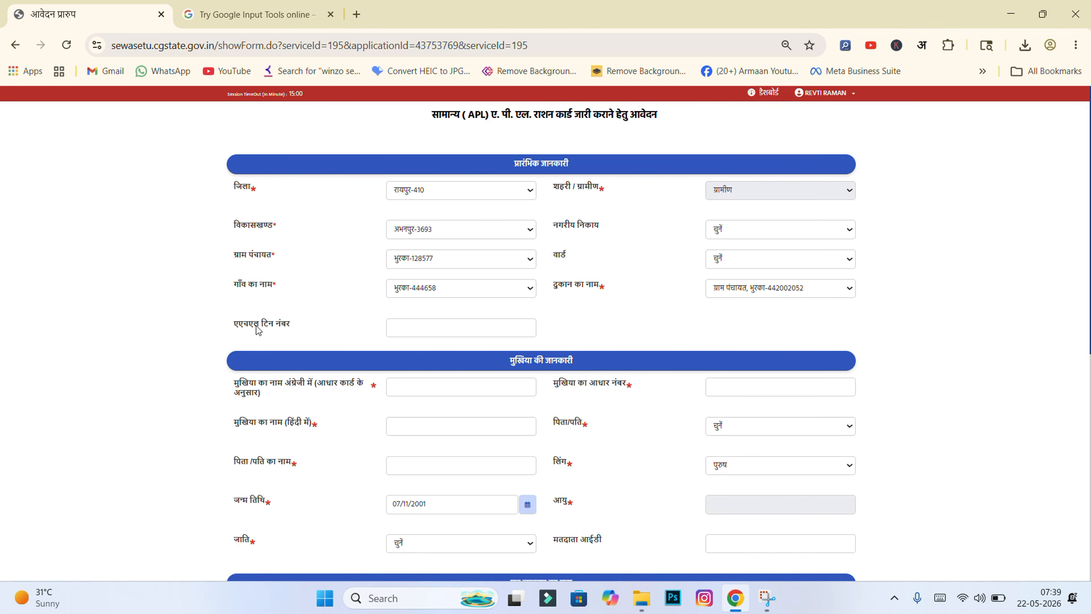
{"action": "left_click", "coordinate": [394, 322]}
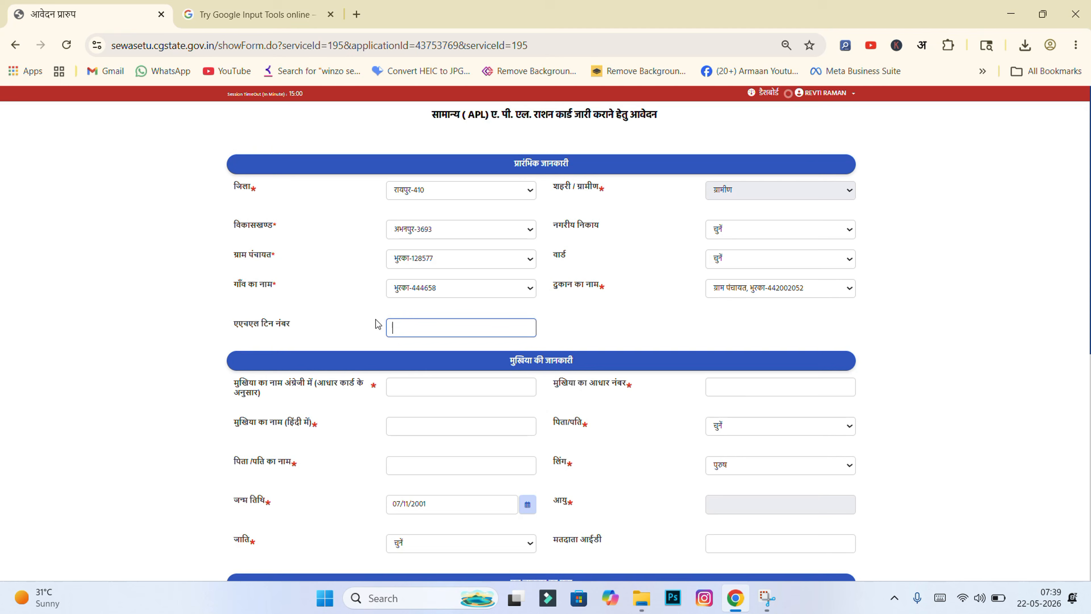
- Leave HL TIN empty and enter the head of family's name in English and Hindi
{"action": "left_click", "coordinate": [362, 312]}
{"action": "scroll", "coordinate": [524, 318], "scroll_direction": "down", "scroll_amount": 3}
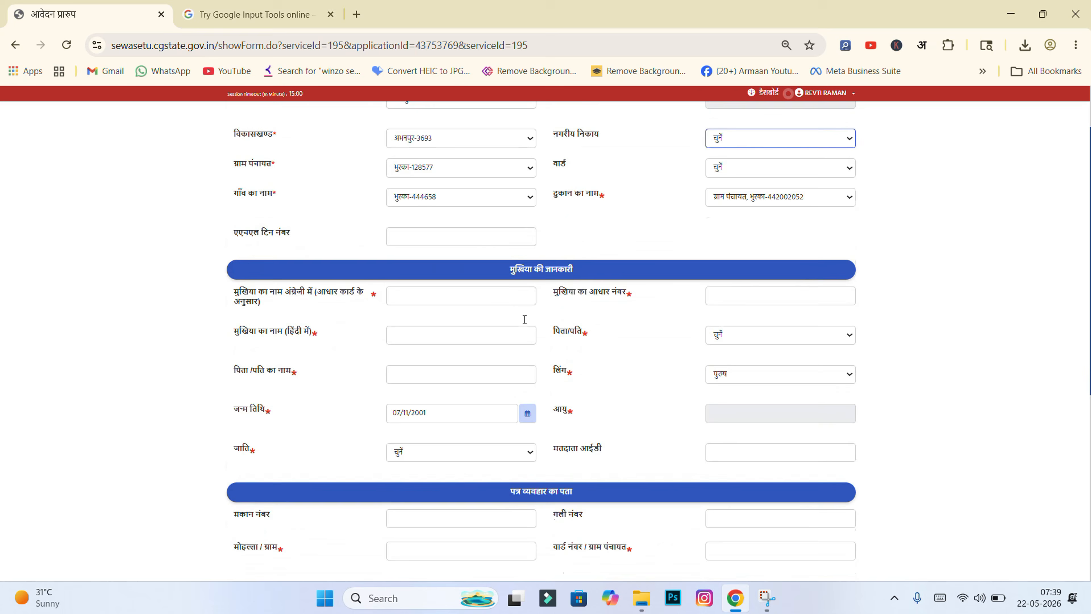
{"action": "scroll", "coordinate": [522, 143], "scroll_direction": "down", "scroll_amount": 2}
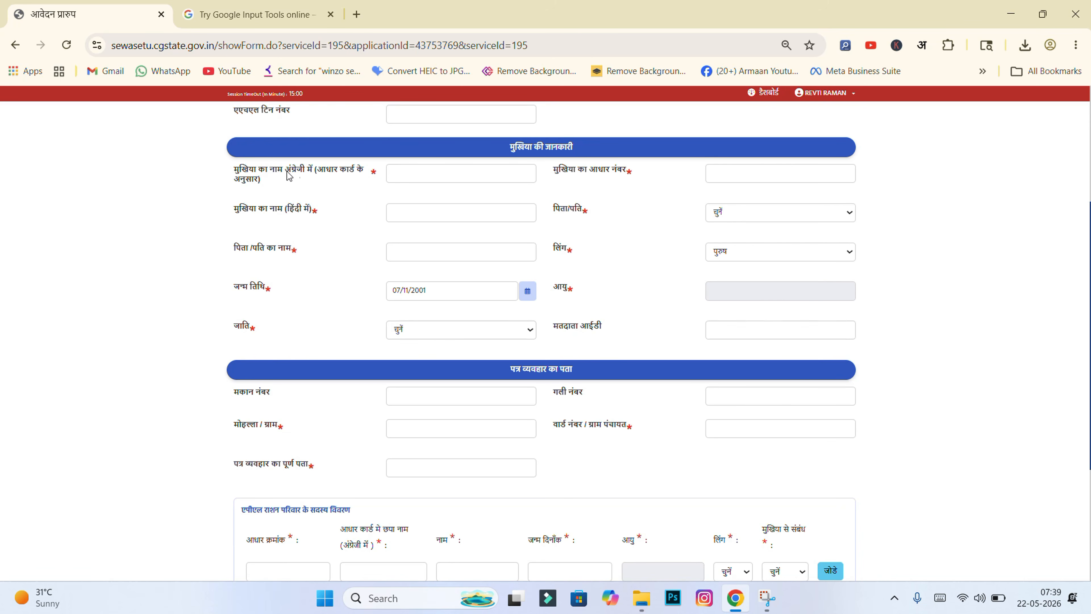
{"action": "left_click", "coordinate": [396, 174]}
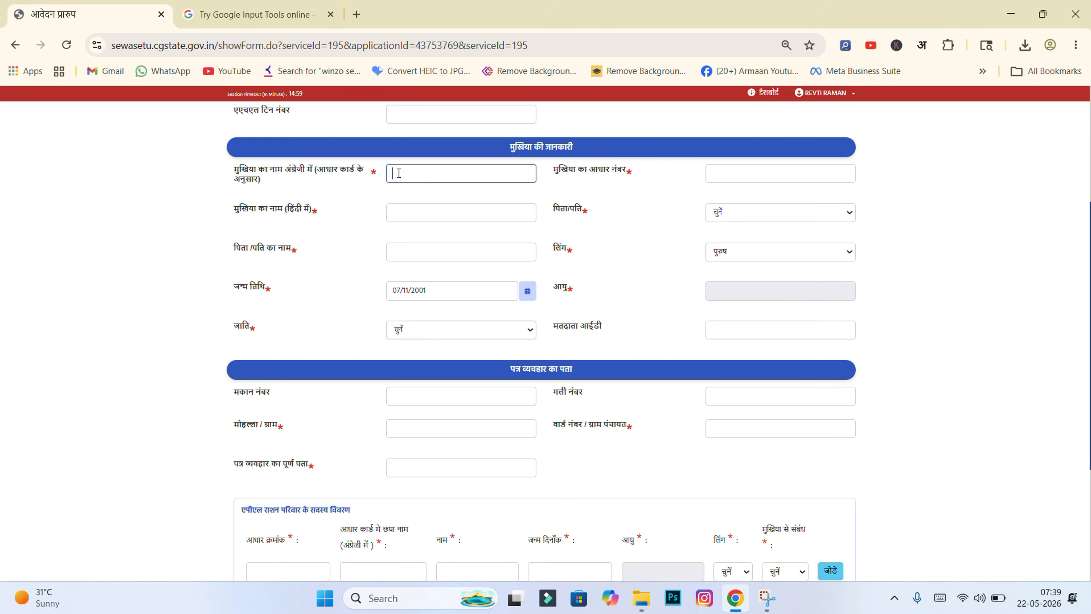
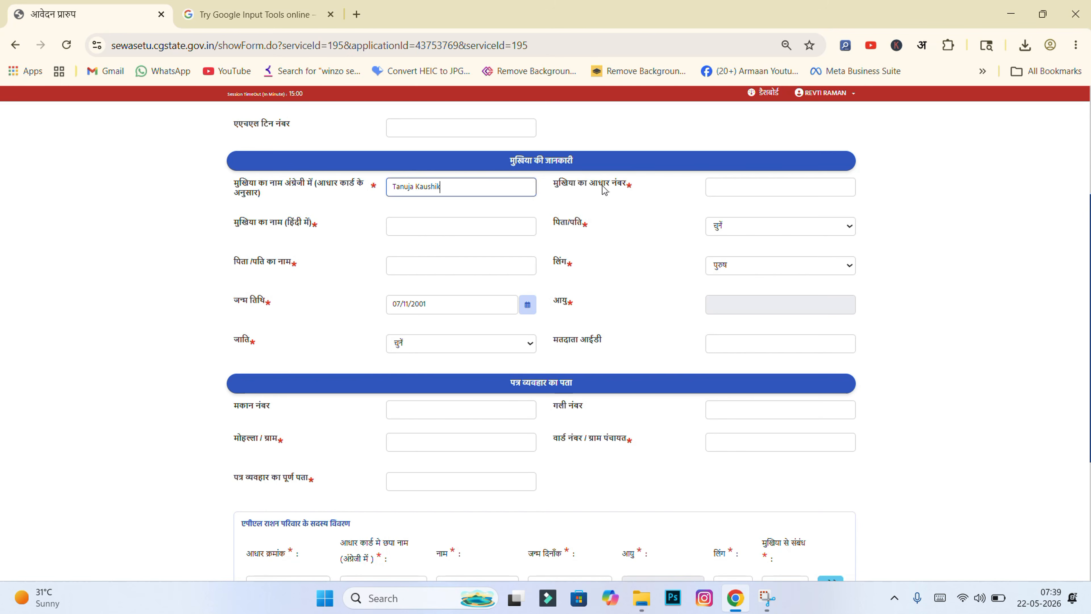
{"action": "left_click", "coordinate": [718, 189]}
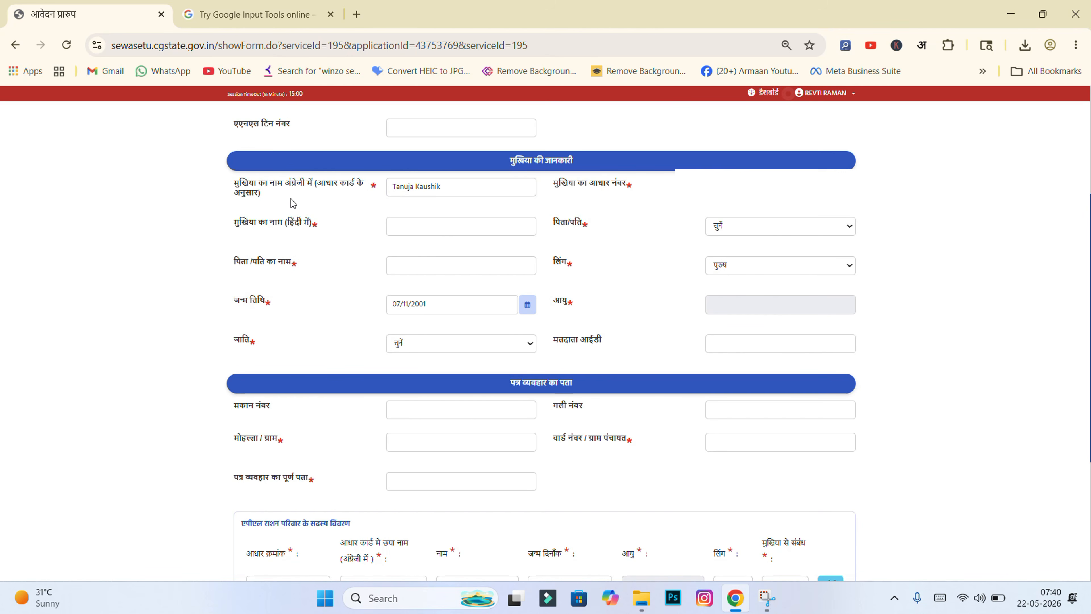
{"action": "left_click", "coordinate": [393, 226]}
{"action": "left_click", "coordinate": [256, 25]}
- Set relation पति-5, paste the husband's Hindi name, and set gender महिला
{"action": "left_click", "coordinate": [717, 228]}
{"action": "left_click", "coordinate": [725, 260]}
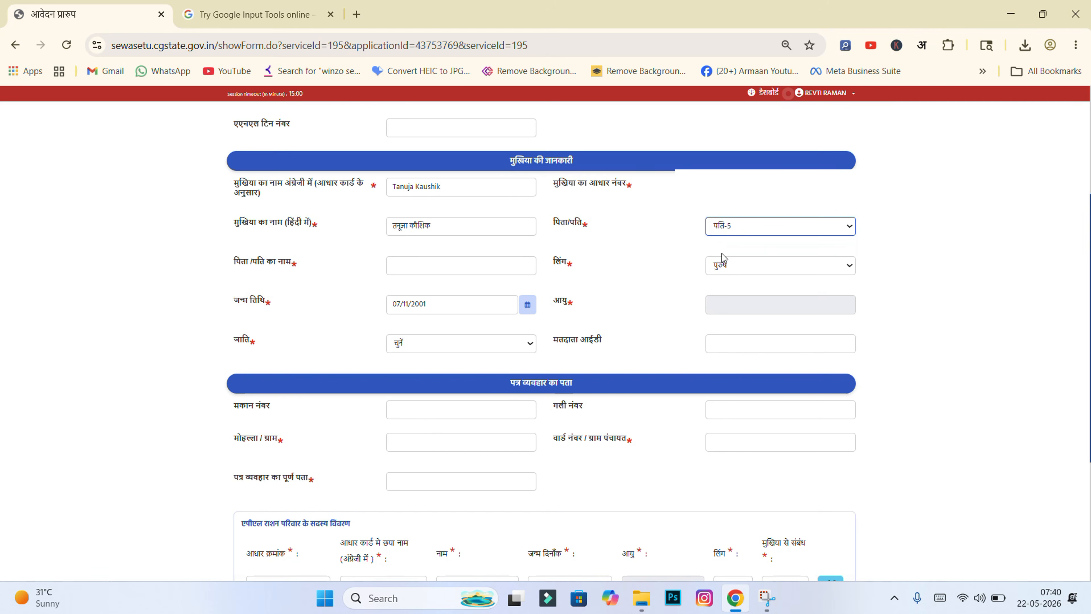
{"action": "left_click", "coordinate": [388, 261]}
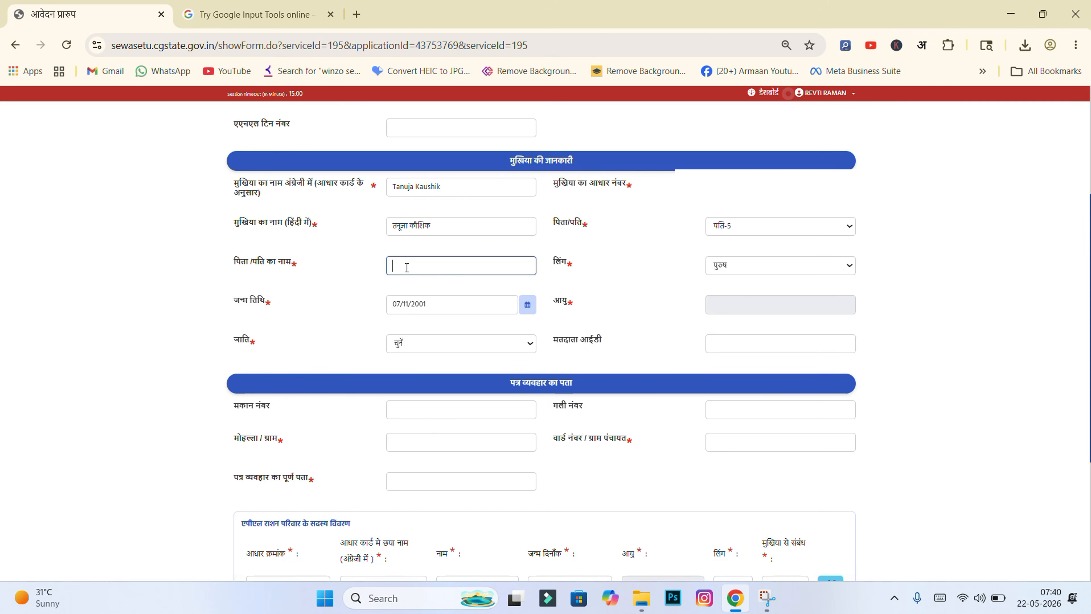
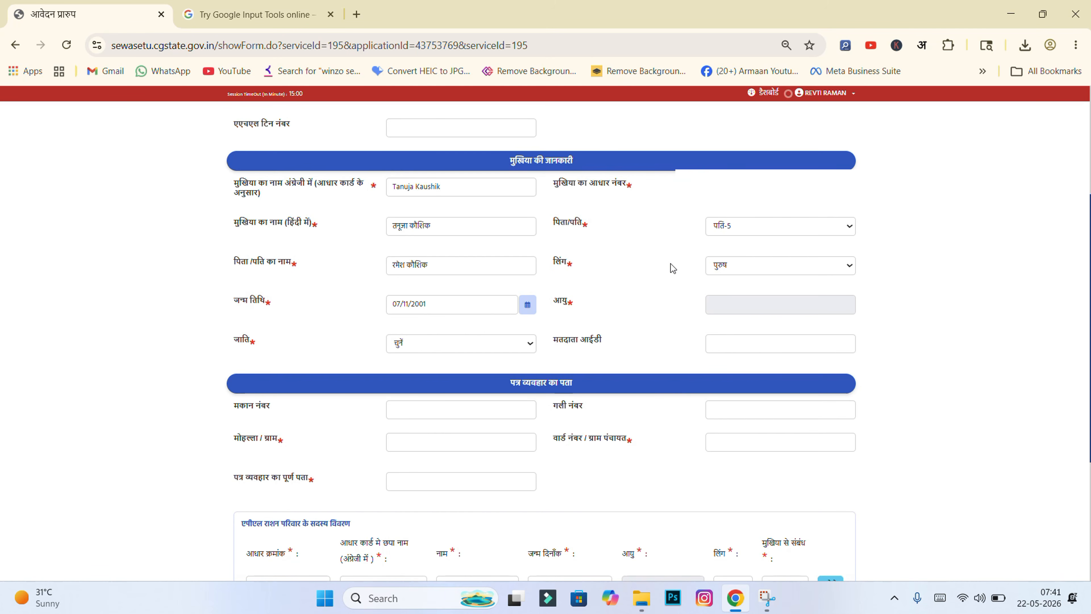
{"action": "left_click", "coordinate": [714, 267]}
{"action": "left_click", "coordinate": [733, 300]}
{"action": "left_click", "coordinate": [527, 304]}
{"action": "left_click", "coordinate": [475, 333]}
{"action": "left_click", "coordinate": [397, 343]}
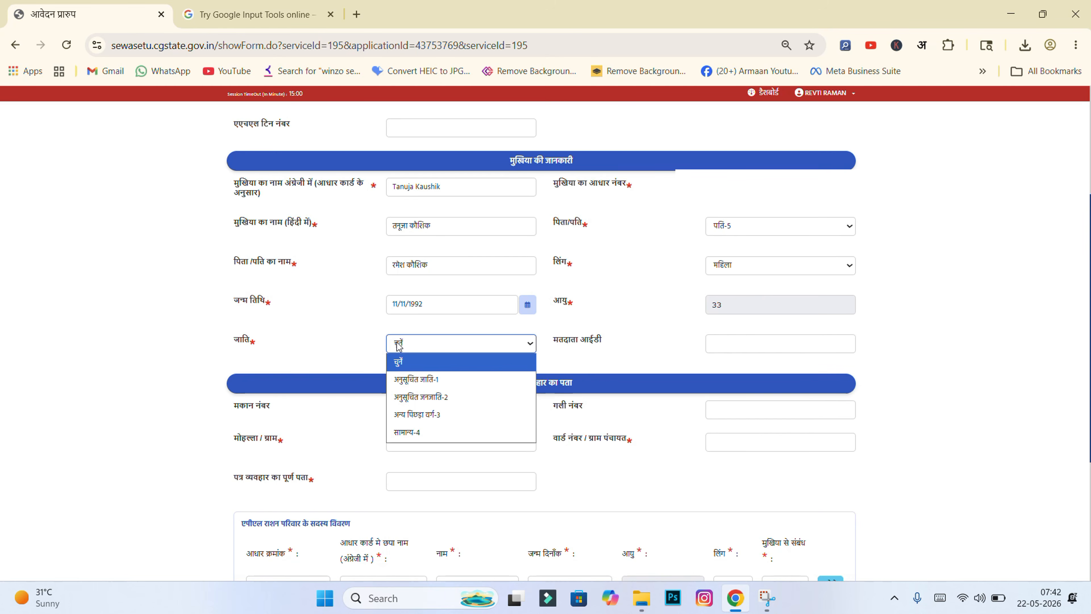
{"action": "left_click", "coordinate": [430, 412]}
{"action": "left_click", "coordinate": [558, 349]}
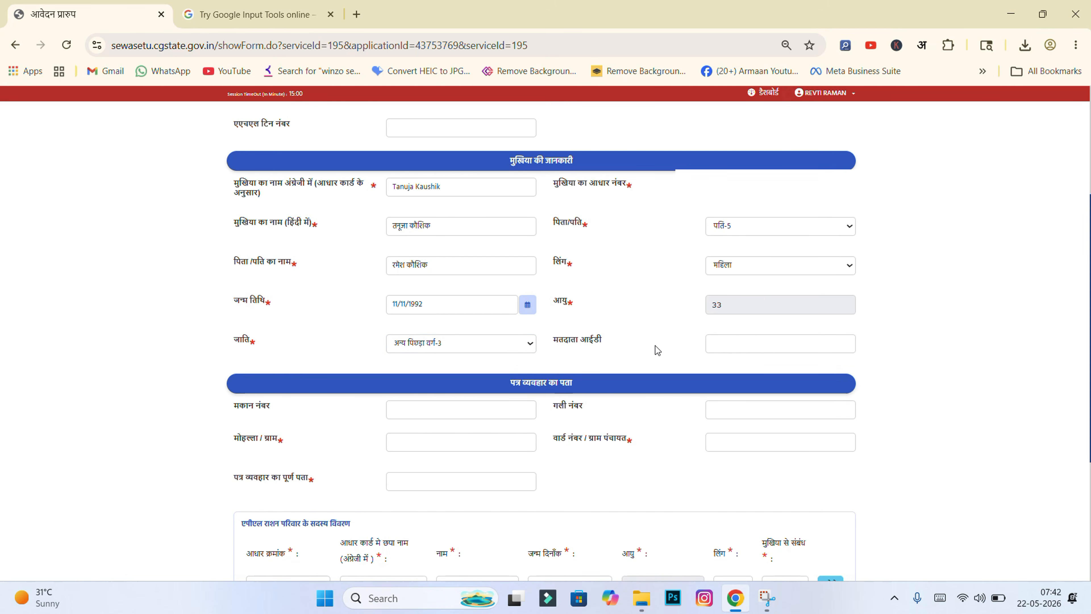
{"action": "left_click", "coordinate": [708, 347]}
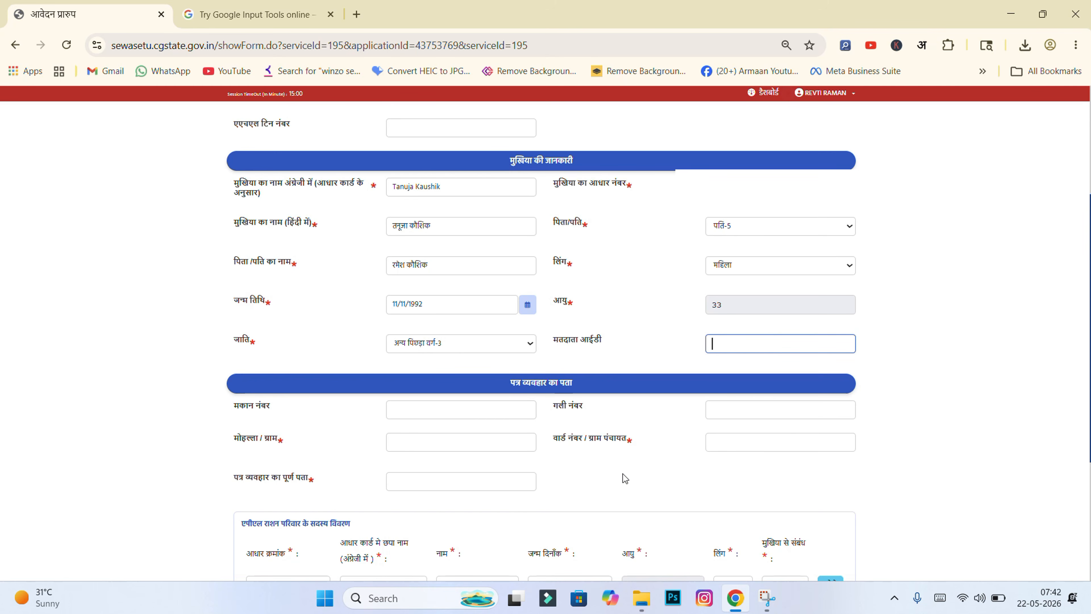
{"action": "left_click", "coordinate": [646, 339]}
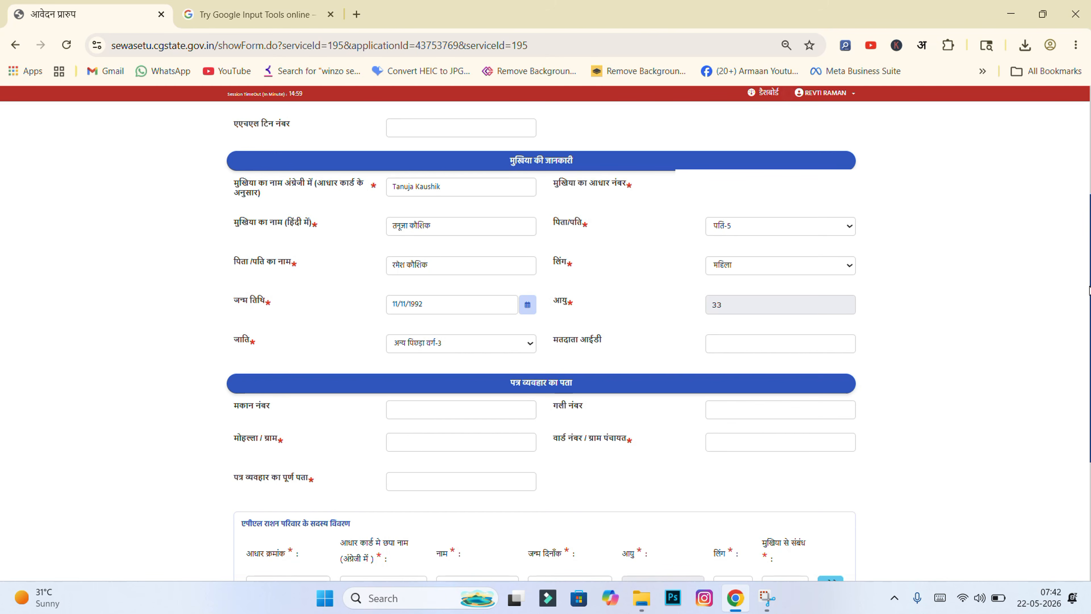
{"action": "scroll", "coordinate": [1089, 290], "scroll_direction": "down", "scroll_amount": 5}
{"action": "left_click", "coordinate": [391, 190]}
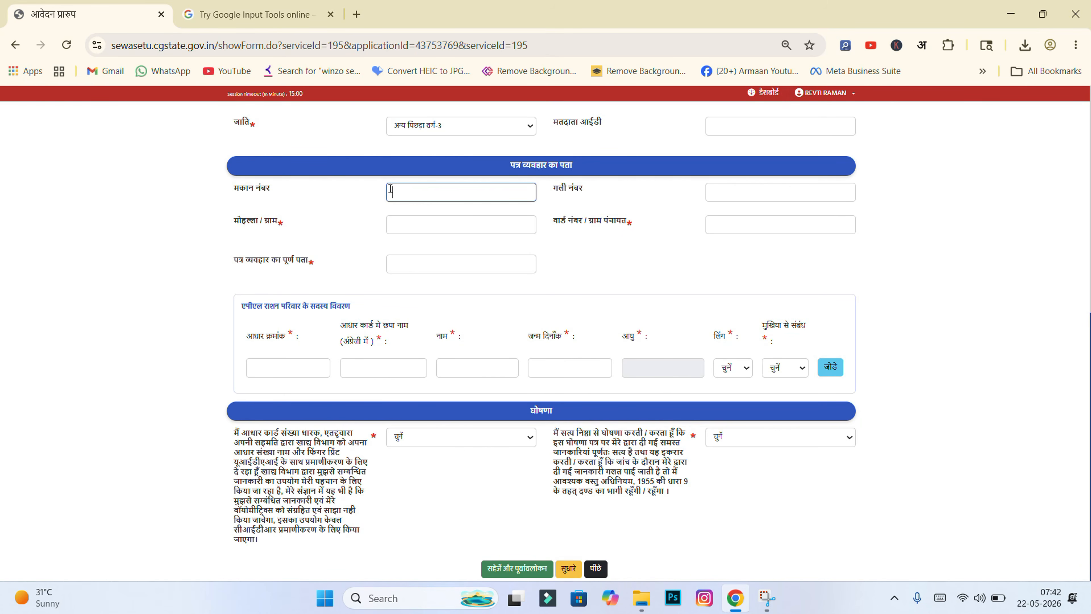
{"action": "left_click", "coordinate": [715, 192]}
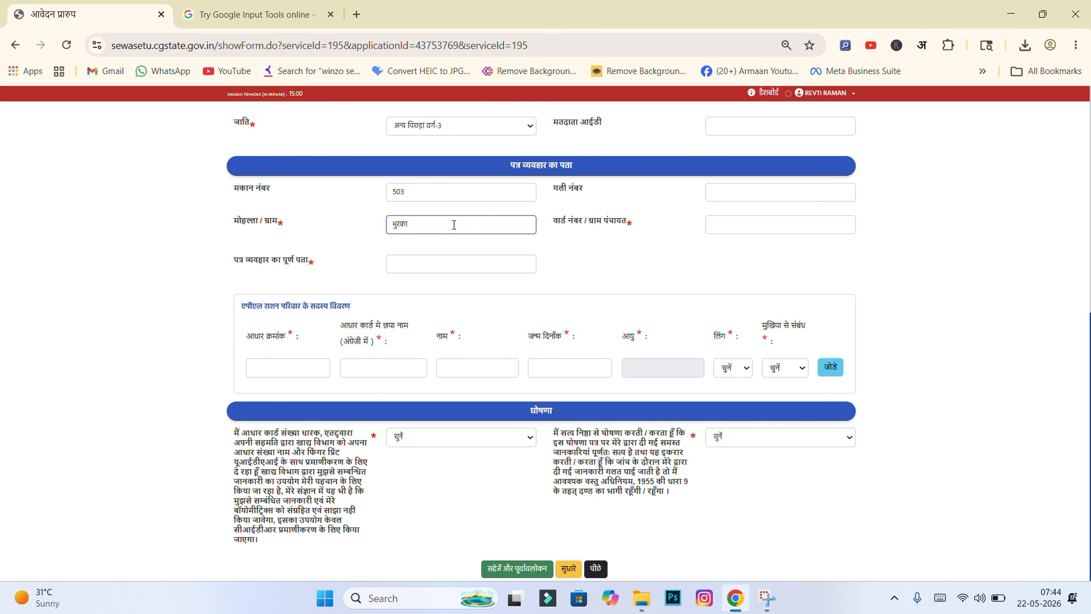
{"action": "left_click", "coordinate": [583, 242]}
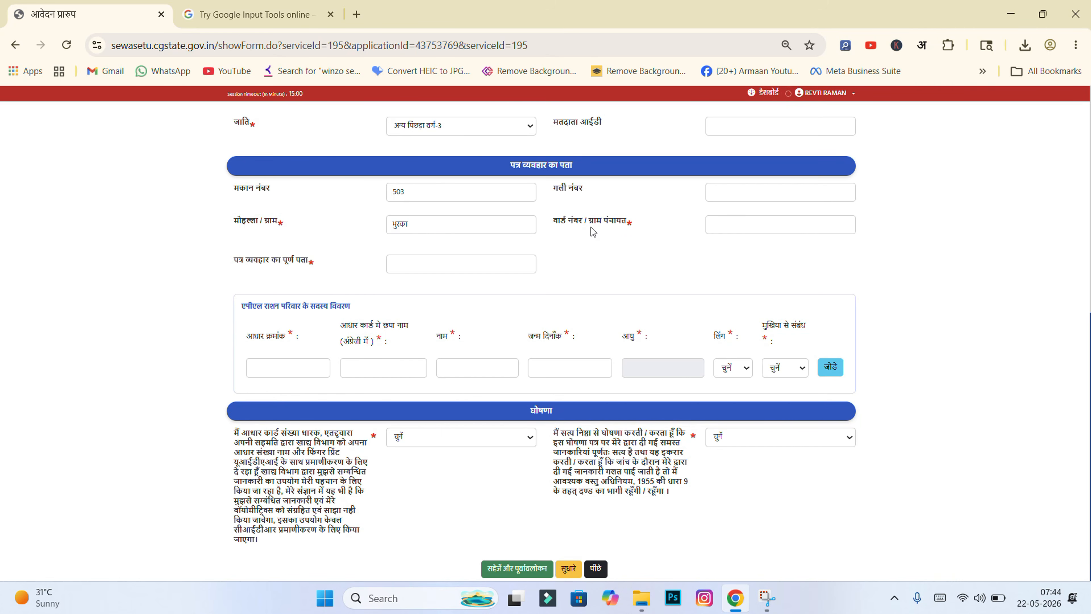
{"action": "left_click", "coordinate": [718, 225]}
{"action": "type", "text": "1"}
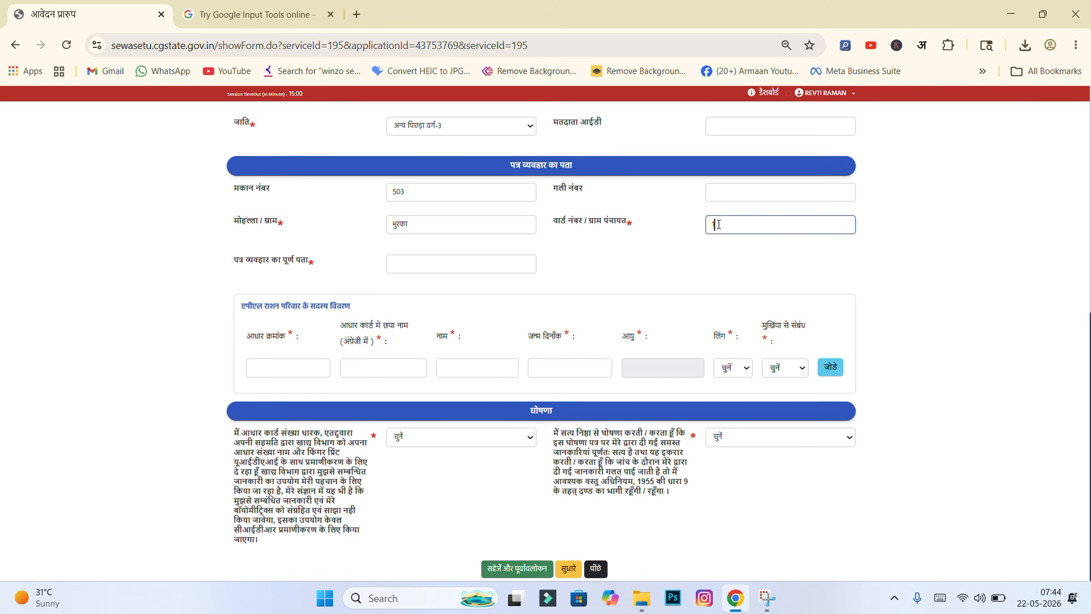
{"action": "type", "text": "0"}
{"action": "left_click", "coordinate": [740, 270]}
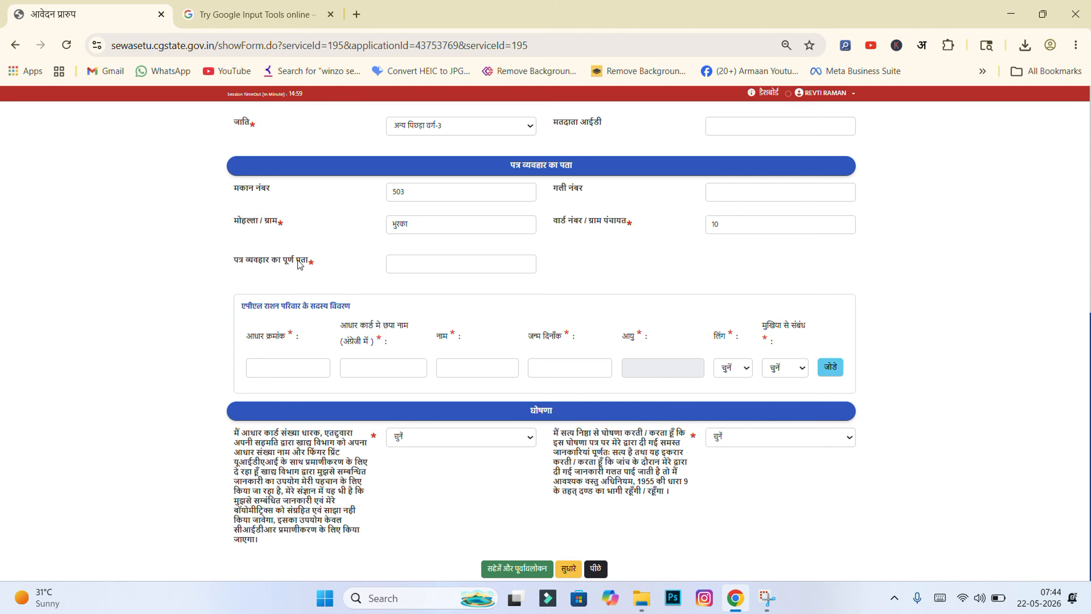
{"action": "left_click", "coordinate": [288, 20]}
{"action": "left_click", "coordinate": [292, 369]}
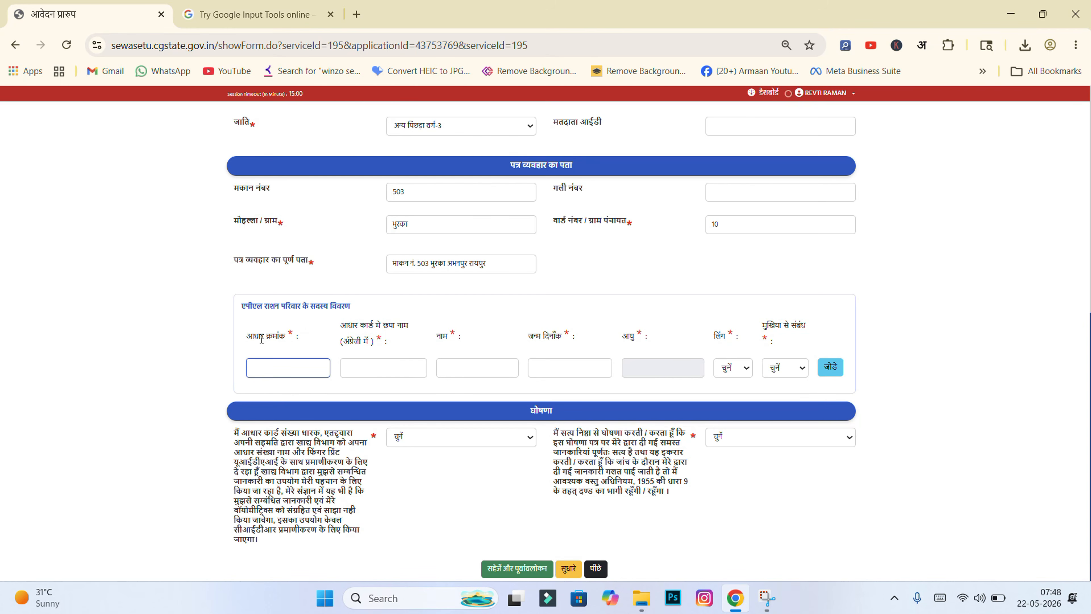
- Paste the husband's name as on Aadhaar and in Hindi into the new member row
{"action": "left_click_drag", "start_coordinate": [248, 336], "coordinate": [286, 338]}
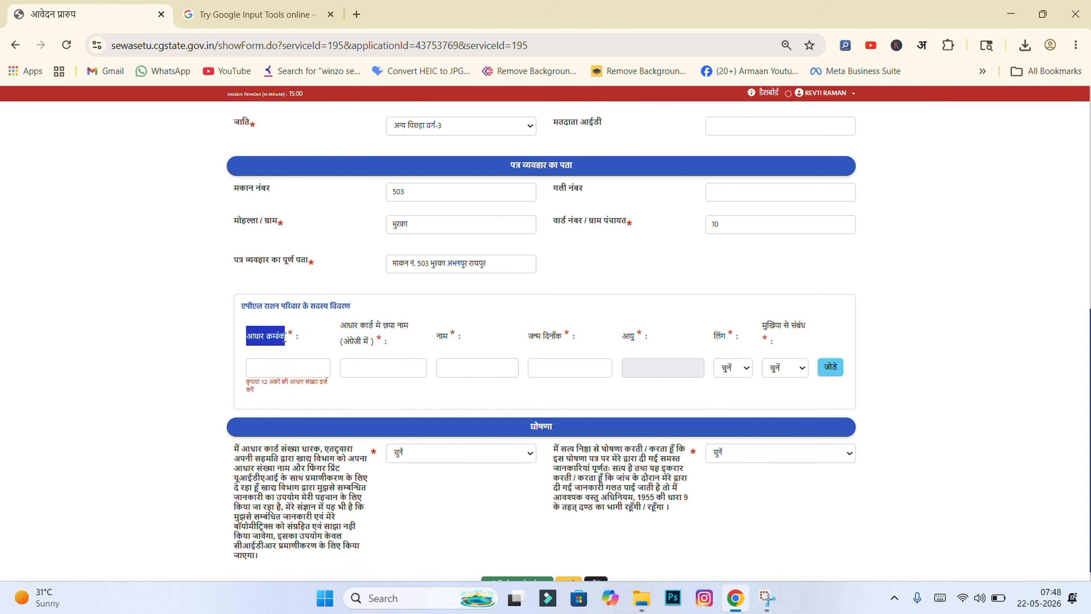
{"action": "left_click", "coordinate": [294, 361]}
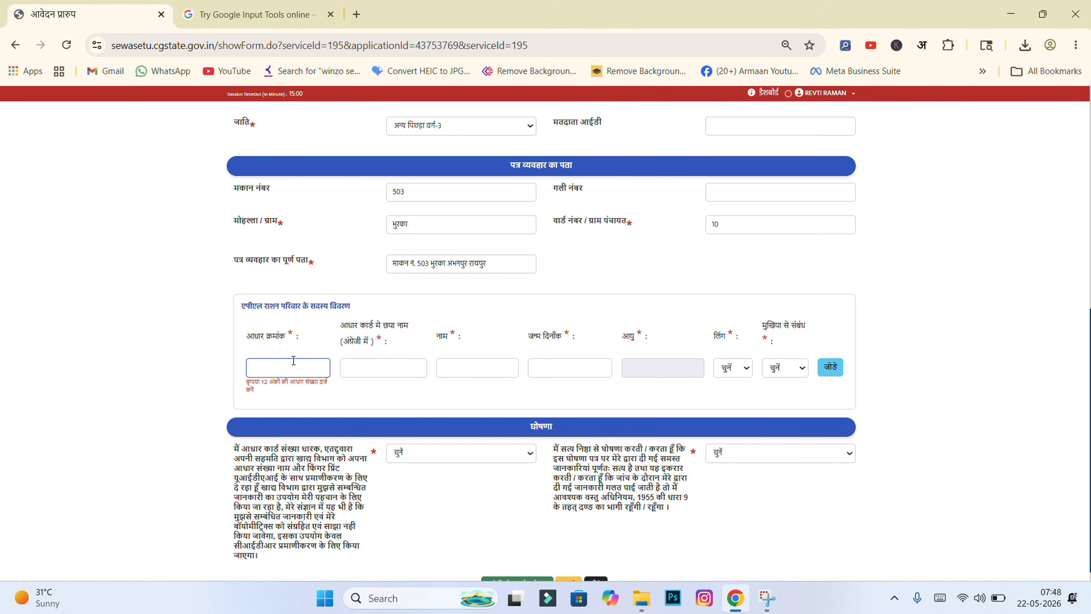
{"action": "left_click", "coordinate": [378, 386]}
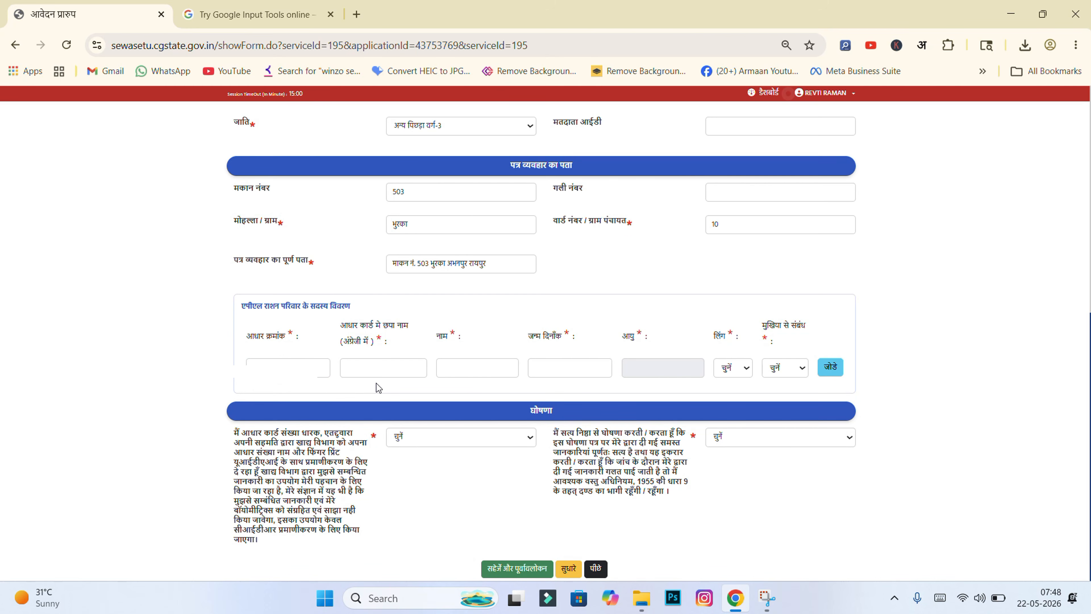
{"action": "left_click", "coordinate": [374, 370]}
{"action": "left_click", "coordinate": [448, 363]}
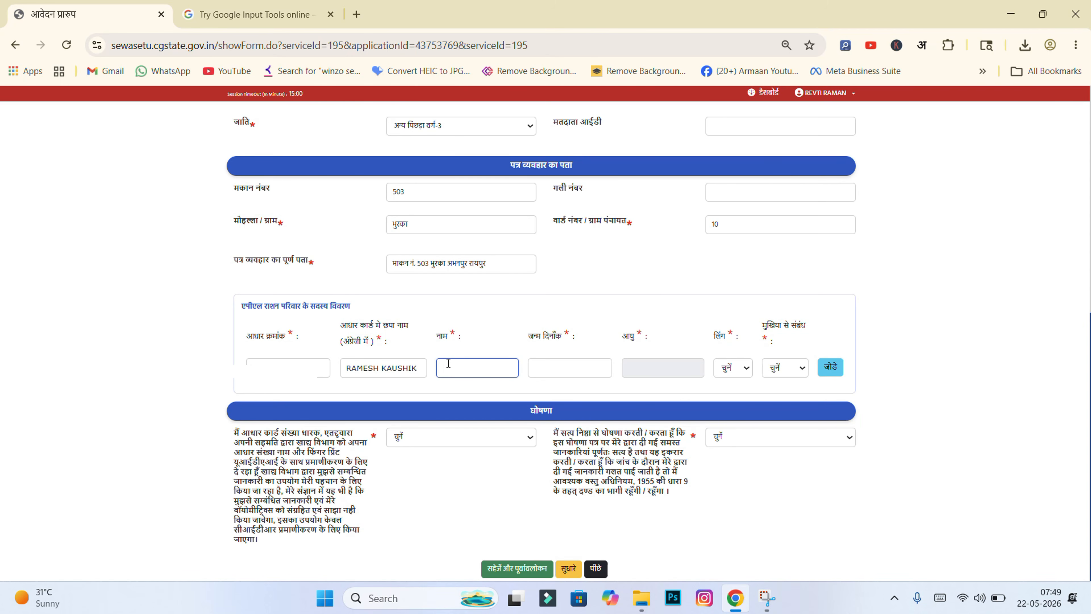
{"action": "left_click", "coordinate": [549, 368]}
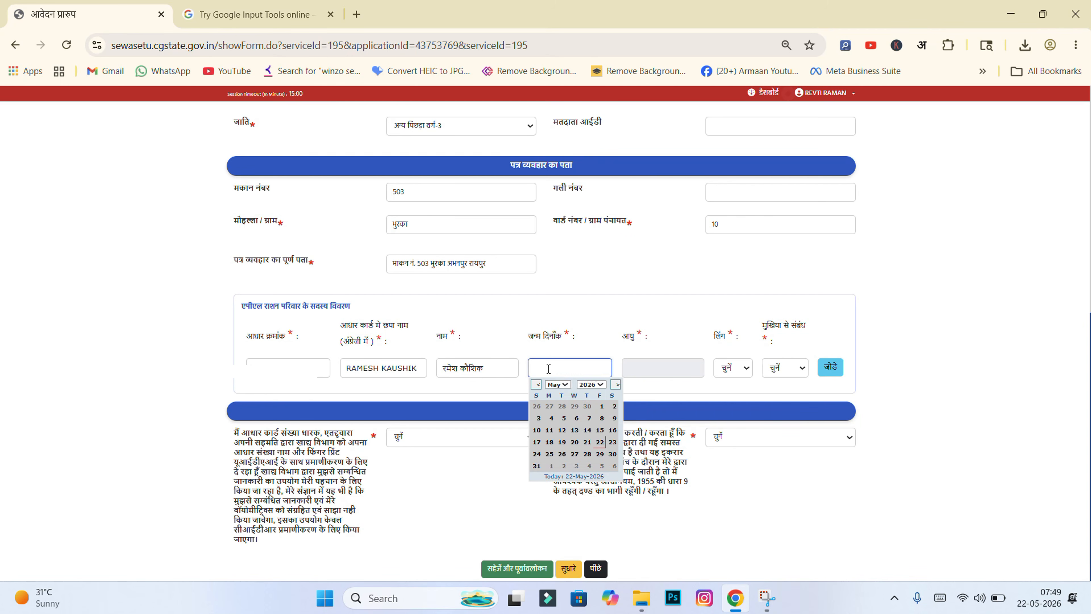
{"action": "left_click", "coordinate": [591, 386]}
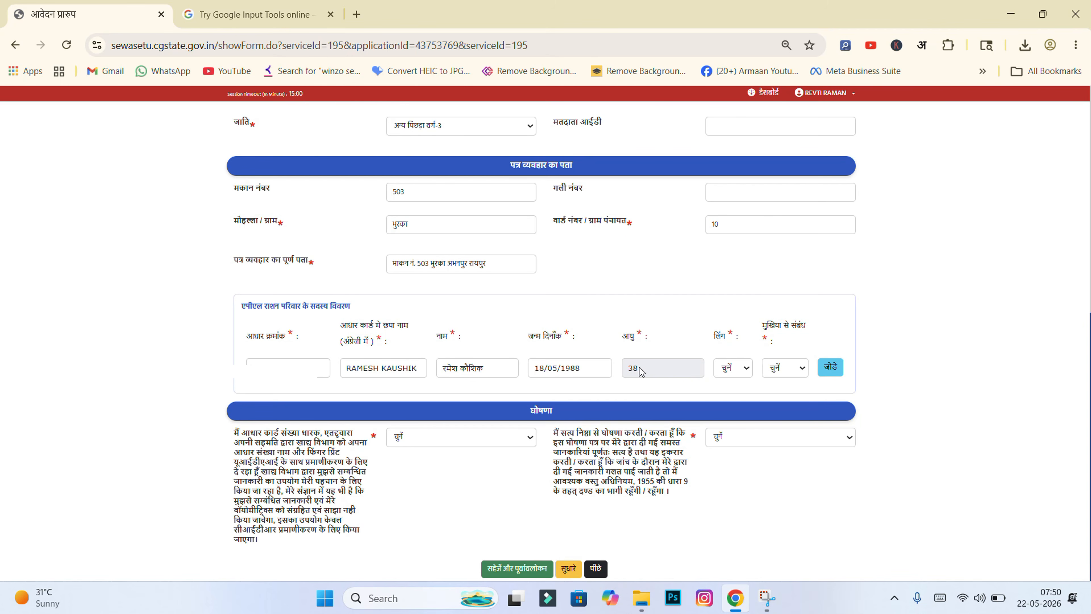
{"action": "left_click", "coordinate": [738, 371]}
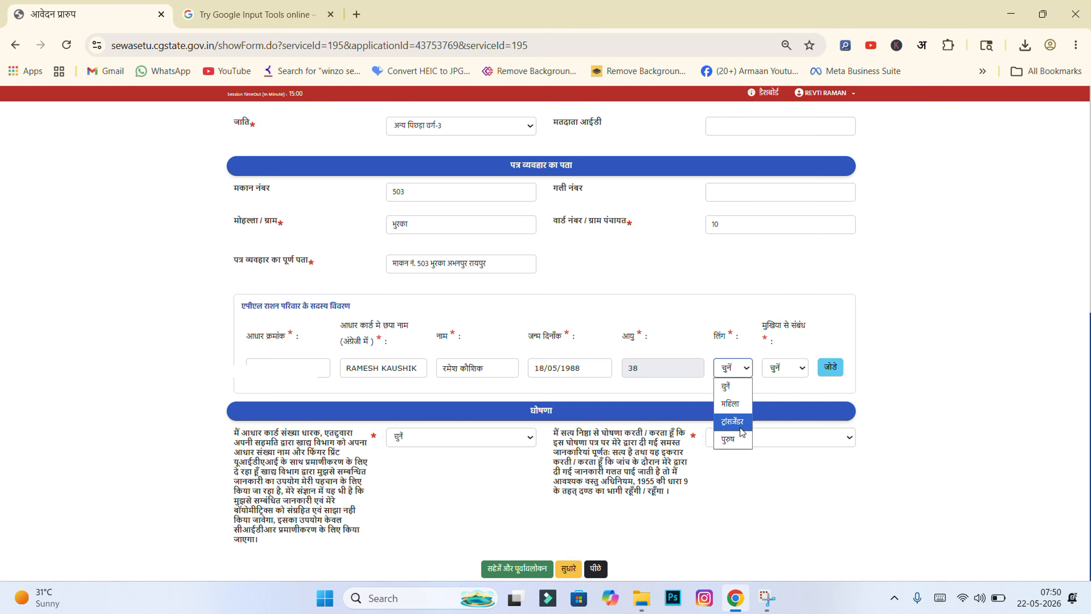
{"action": "left_click", "coordinate": [738, 440]}
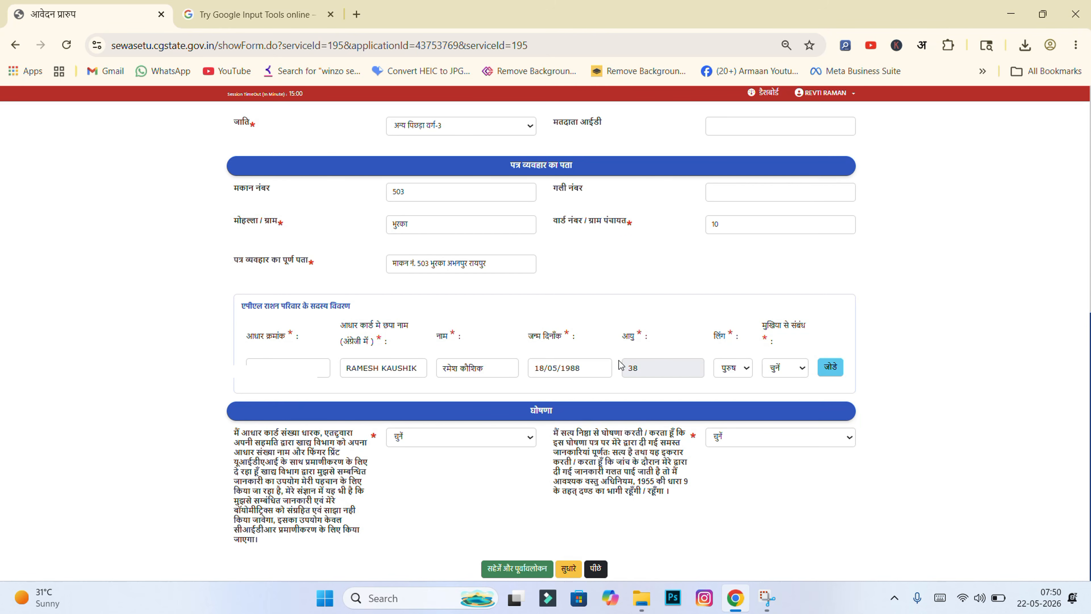
{"action": "left_click", "coordinate": [789, 374]}
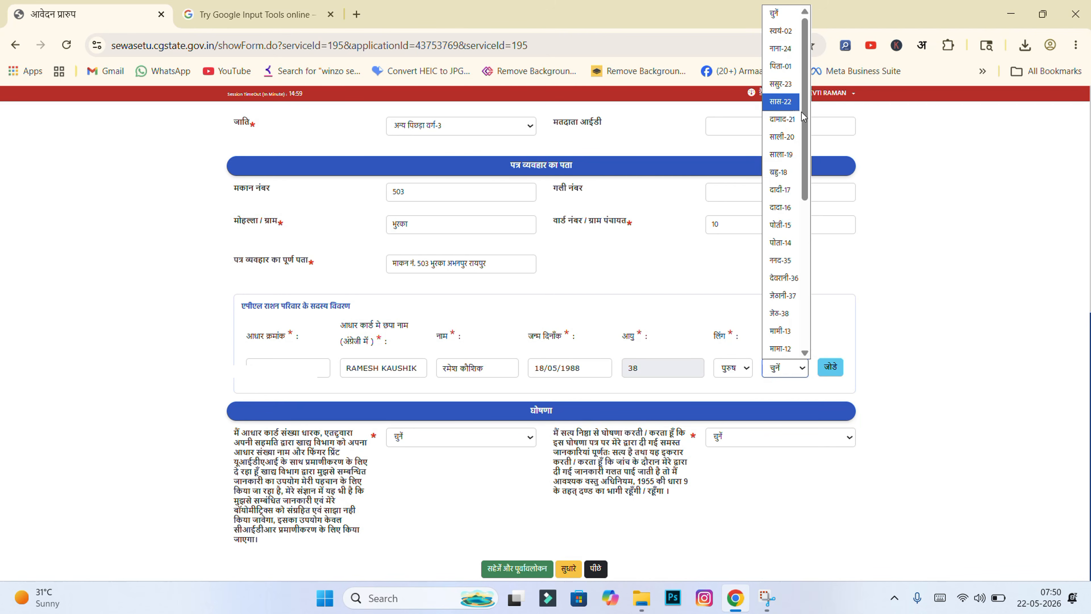
{"action": "left_click_drag", "start_coordinate": [803, 116], "coordinate": [791, 271]}
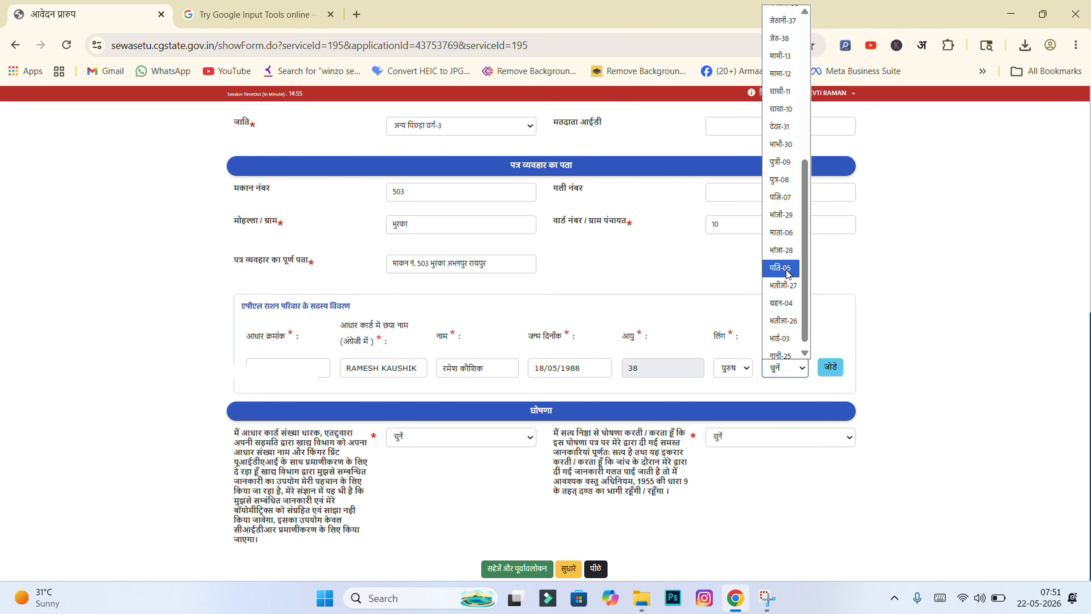
{"action": "left_click", "coordinate": [788, 269]}
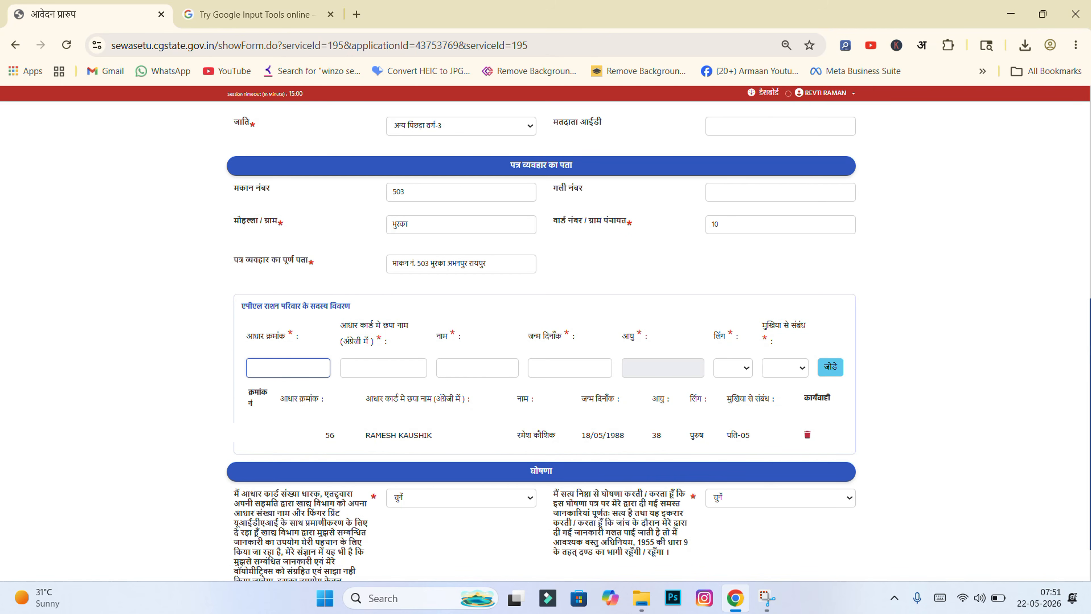
- Set both declaration answers to हाँ and save the form with सहेजें और पूर्वावलोकन
{"action": "scroll", "coordinate": [411, 444], "scroll_direction": "down", "scroll_amount": 2}
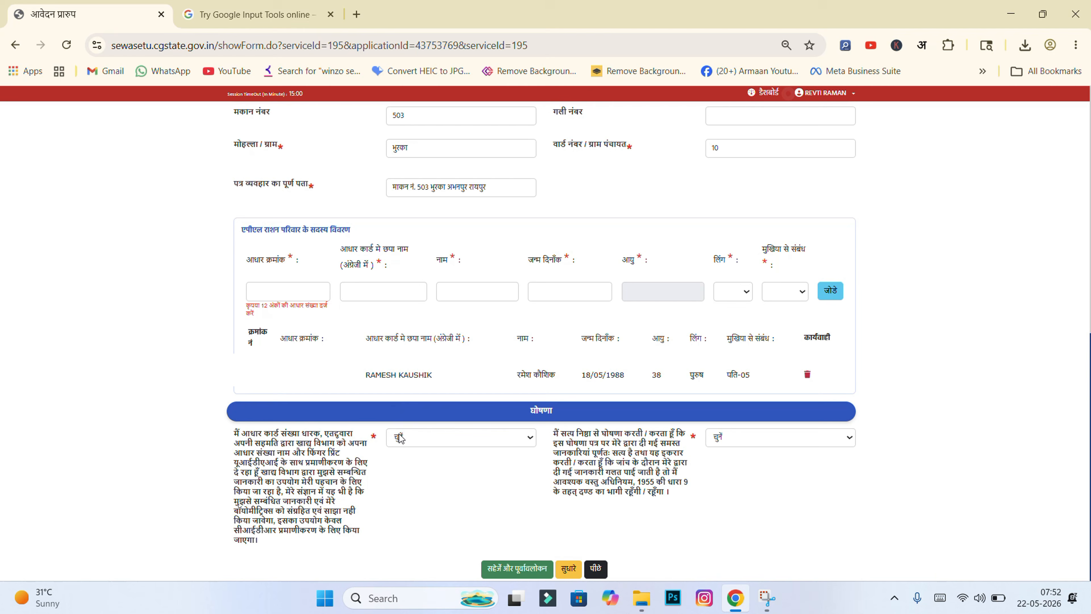
{"action": "left_click", "coordinate": [411, 444]}
{"action": "left_click", "coordinate": [413, 463]}
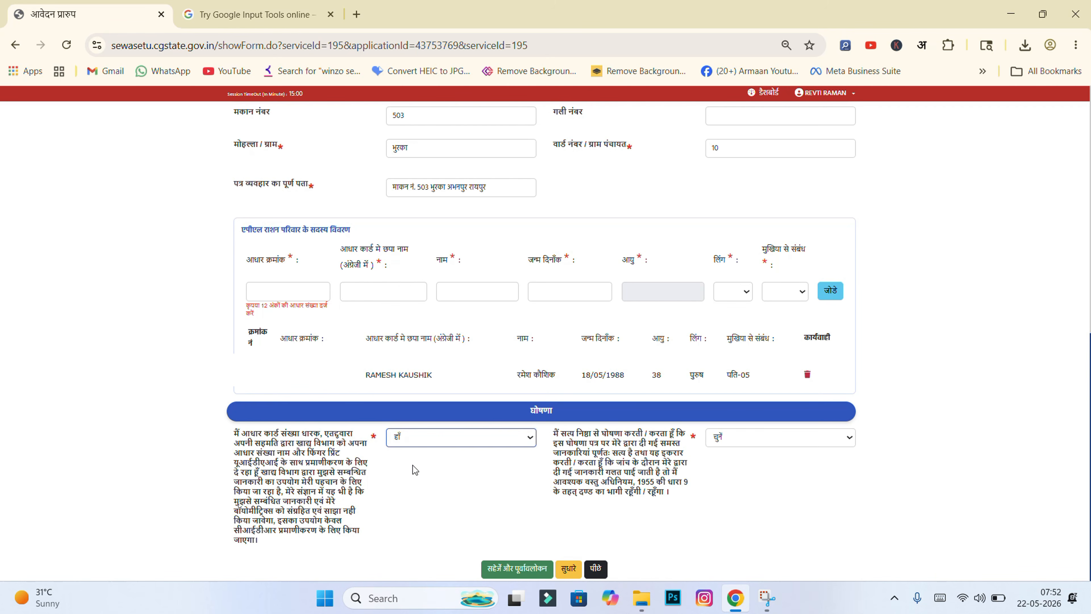
{"action": "left_click", "coordinate": [759, 446]}
{"action": "left_click", "coordinate": [749, 470]}
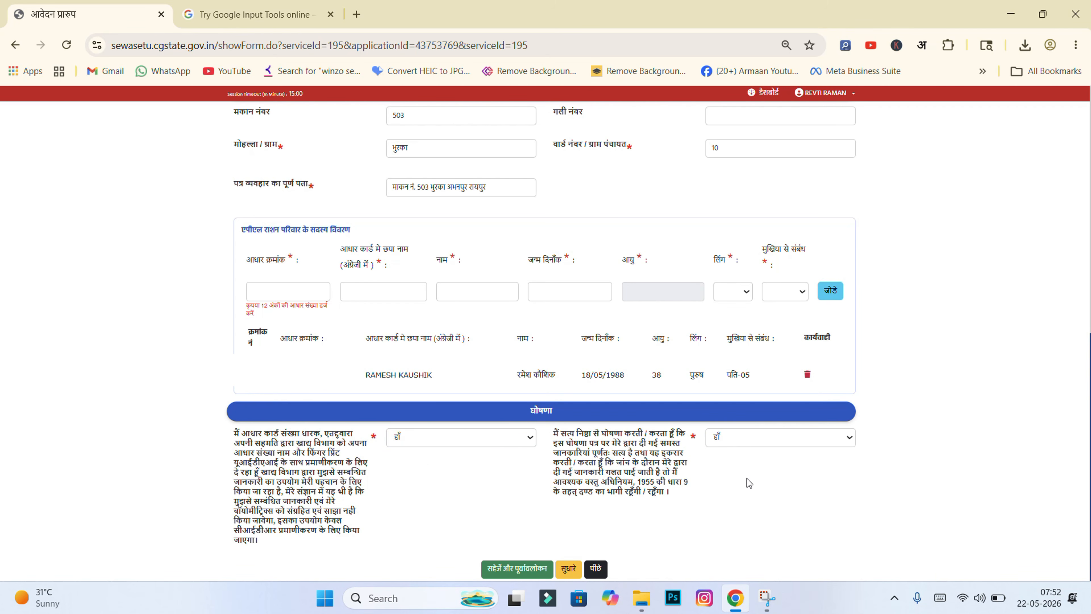
{"action": "left_click", "coordinate": [510, 571]}
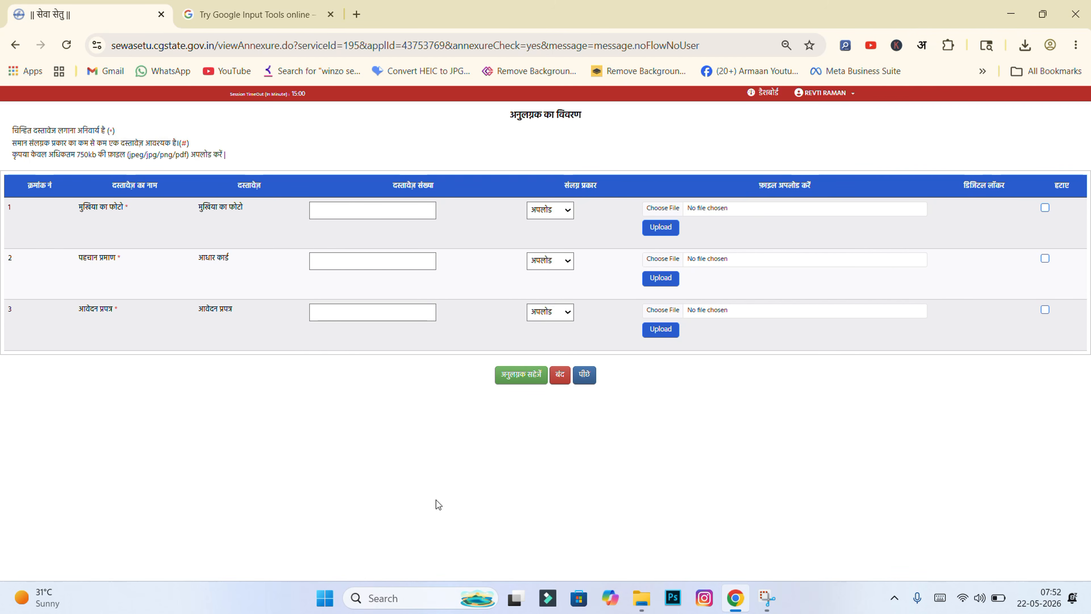
- Try uploading Passport Photo as the head-of-family photo in row 1; it is rejected as over 750KB
{"action": "left_click_drag", "start_coordinate": [70, 210], "coordinate": [142, 214]}
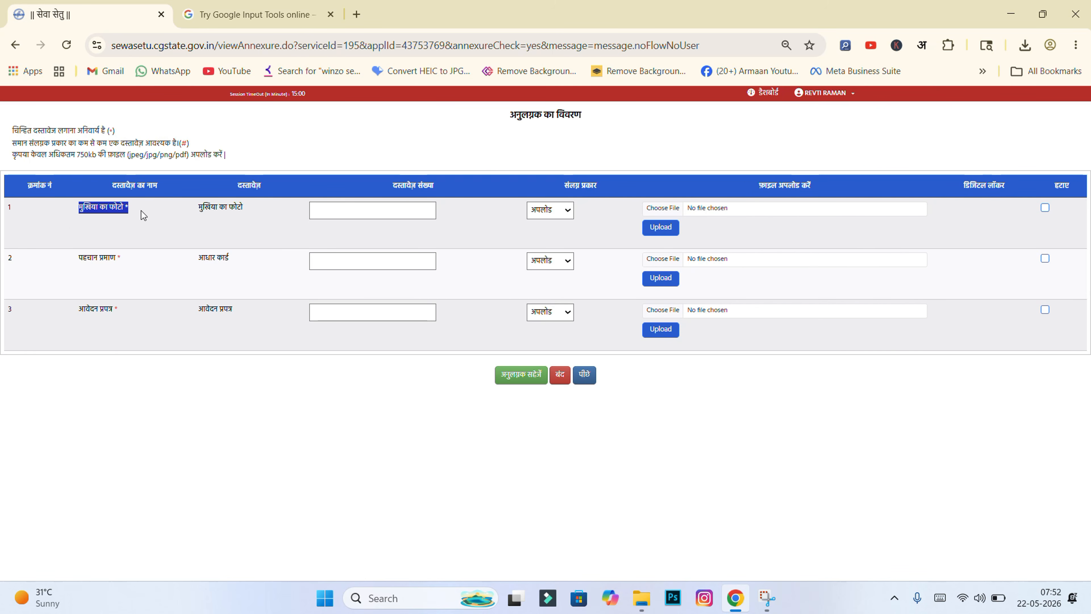
{"action": "left_click", "coordinate": [186, 211]}
{"action": "left_click", "coordinate": [671, 209]}
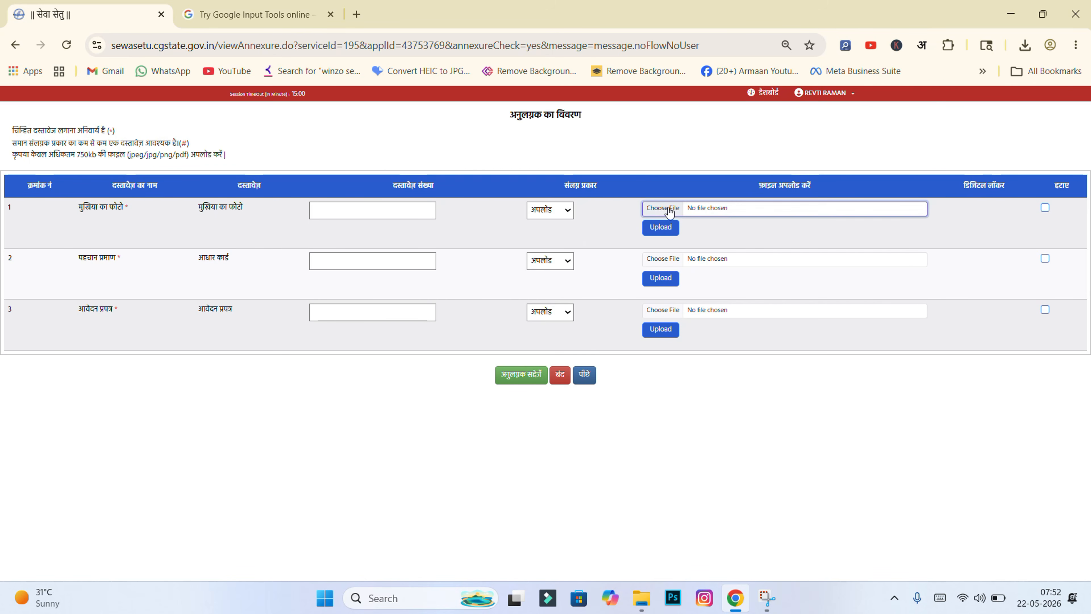
{"action": "double_click", "coordinate": [349, 134]}
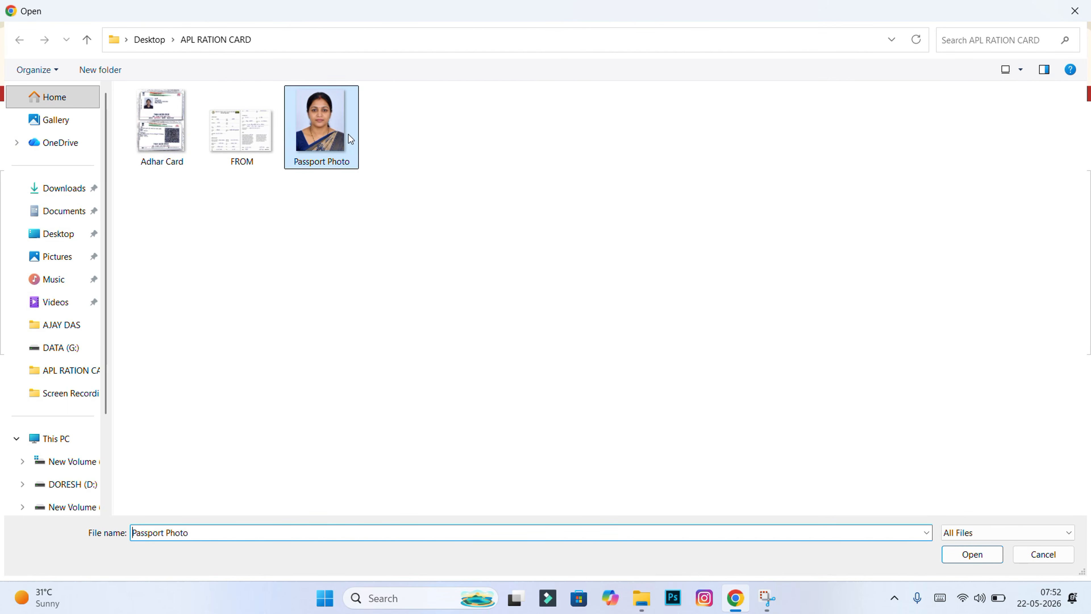
{"action": "left_click", "coordinate": [653, 226]}
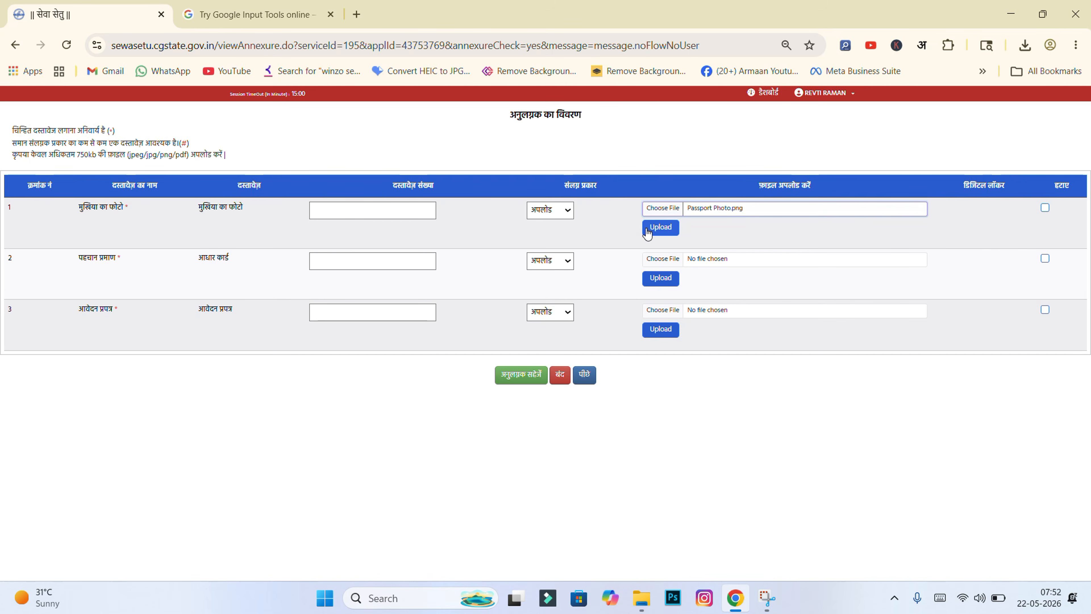
{"action": "left_click", "coordinate": [601, 133]}
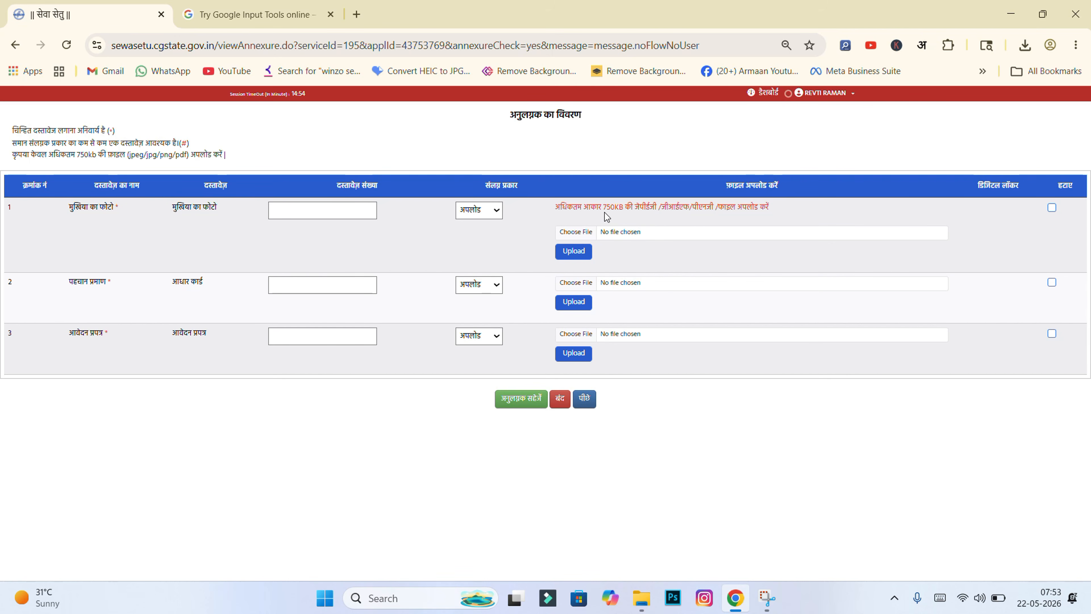
- Search for 'PHOTO' in a new tab and open the reduceimages.com resizer
{"action": "left_click", "coordinate": [356, 15]}
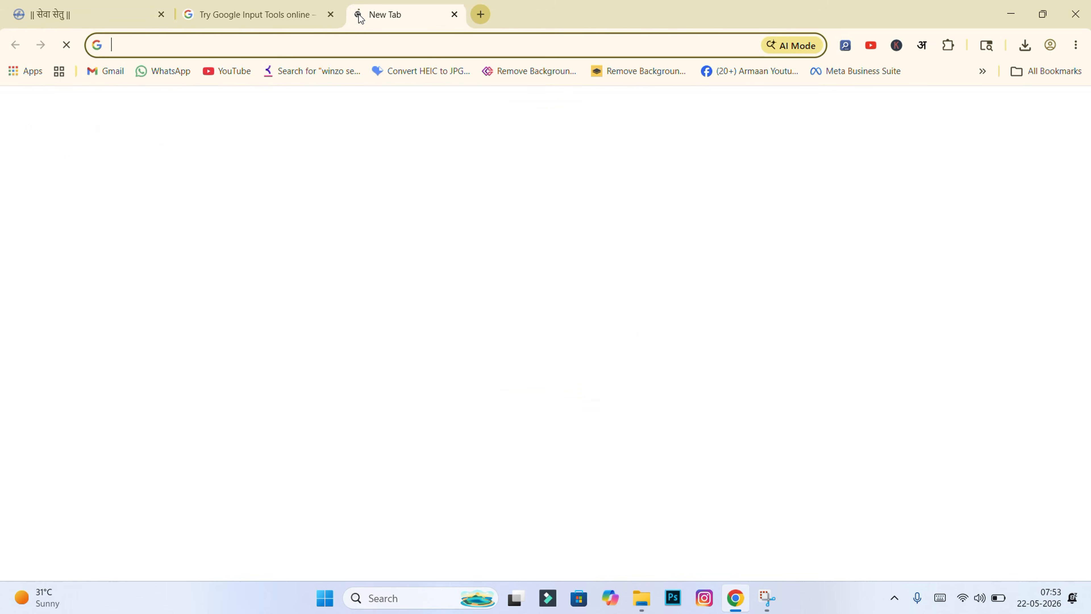
{"action": "type", "text": "PHOTO MERGE"}
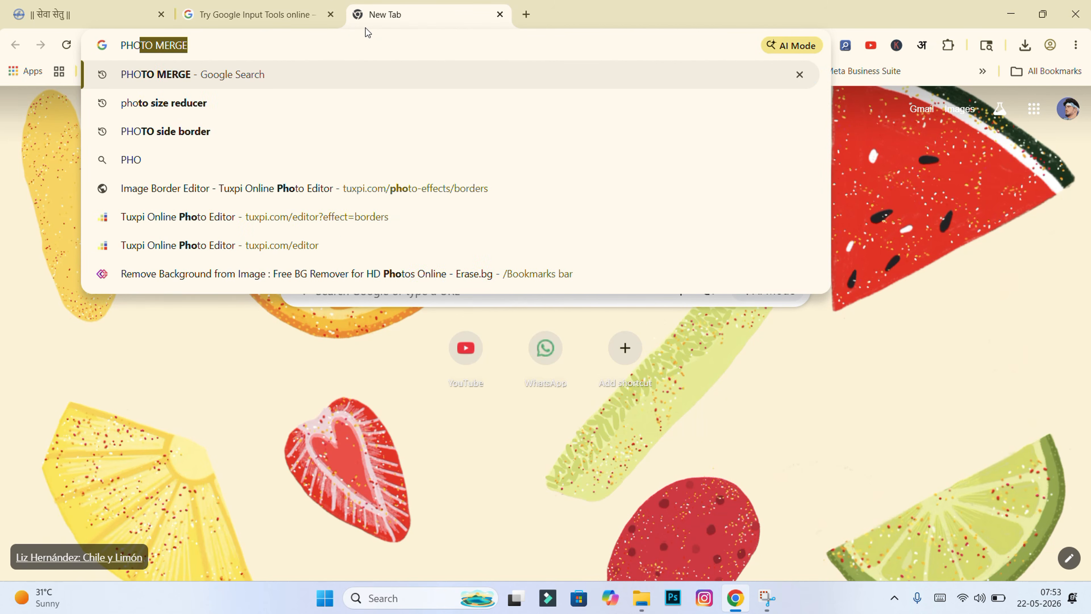
{"action": "left_click", "coordinate": [226, 102]}
{"action": "left_click", "coordinate": [206, 281]}
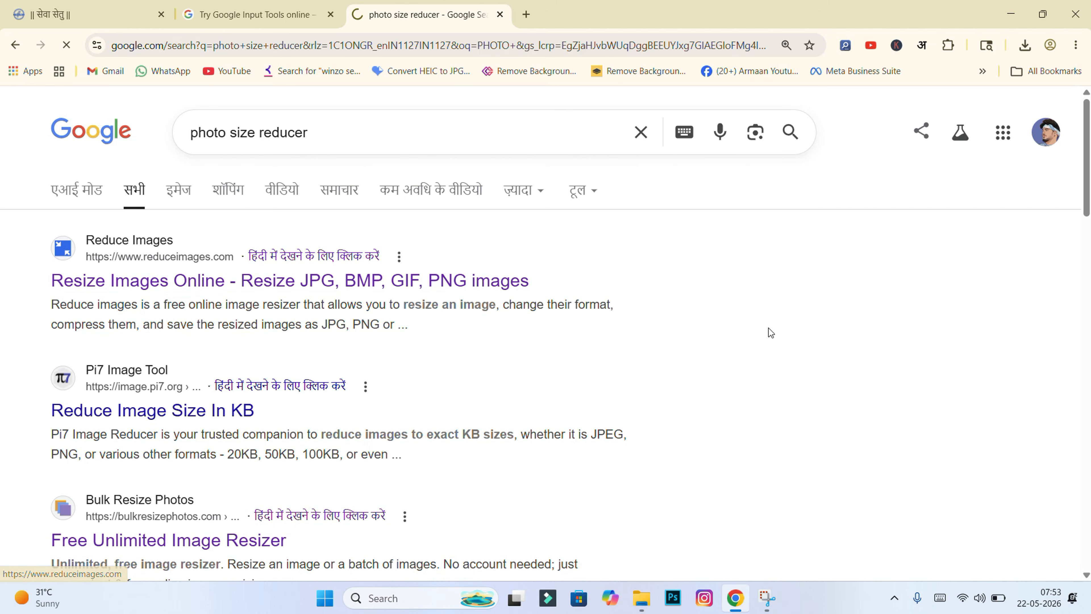
- Resize Passport Photo to a 145 KB JPG and download it
{"action": "left_click", "coordinate": [768, 327]}
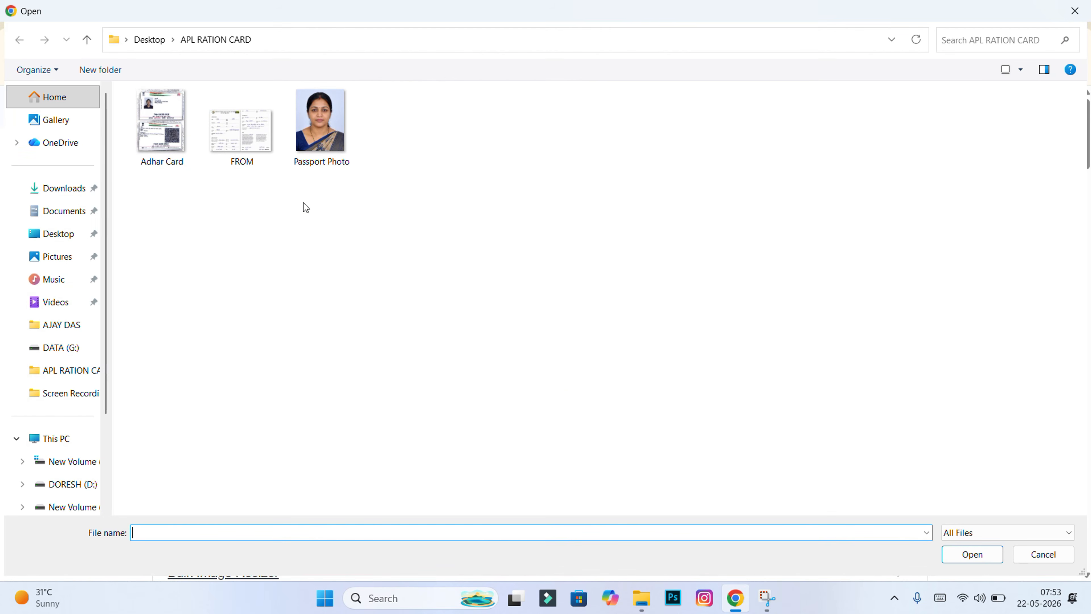
{"action": "double_click", "coordinate": [309, 139]}
{"action": "scroll", "coordinate": [571, 451], "scroll_direction": "down", "scroll_amount": 8}
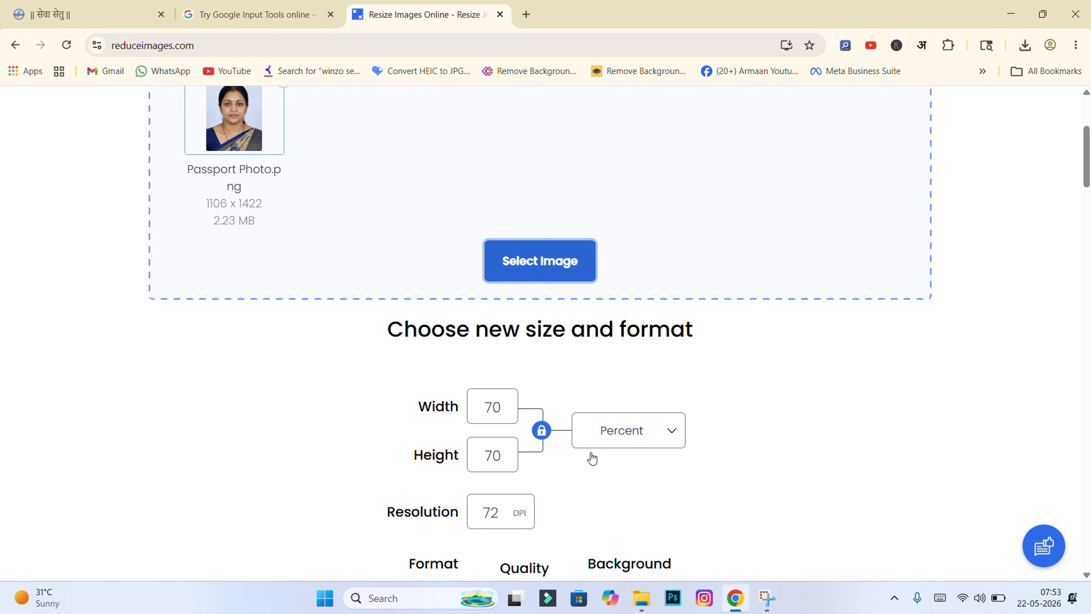
{"action": "mouse_move", "coordinate": [534, 322]}
{"action": "left_click", "coordinate": [526, 398]}
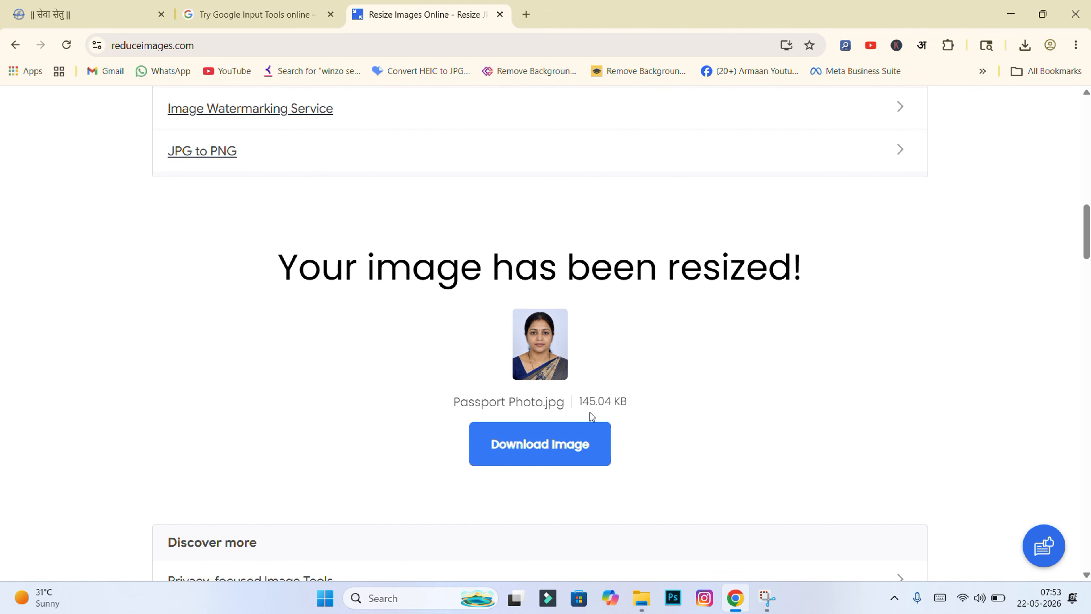
{"action": "left_click", "coordinate": [560, 446]}
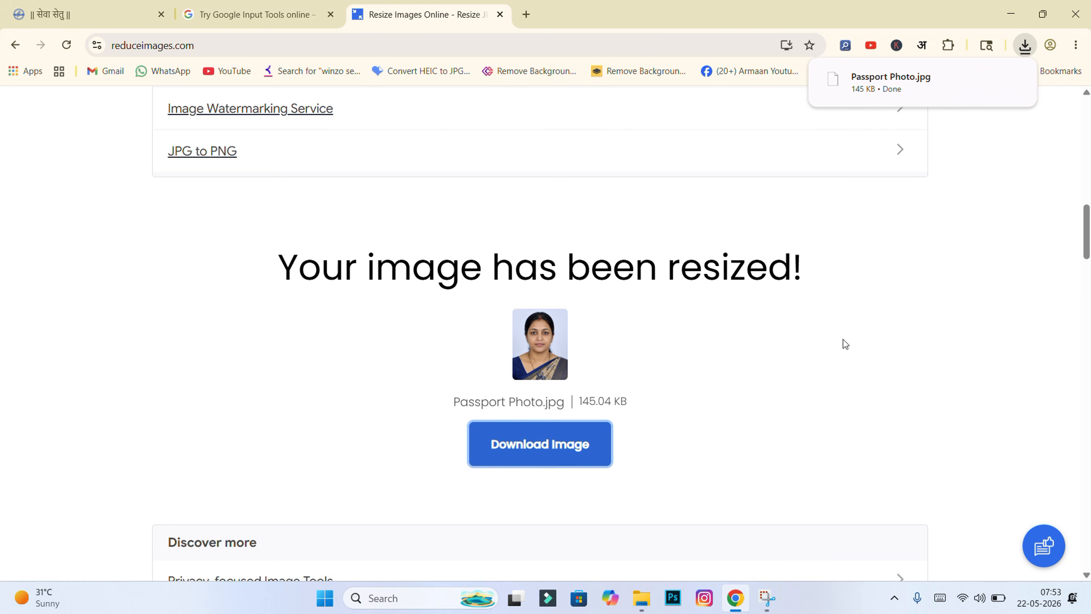
{"action": "left_click", "coordinate": [988, 78]}
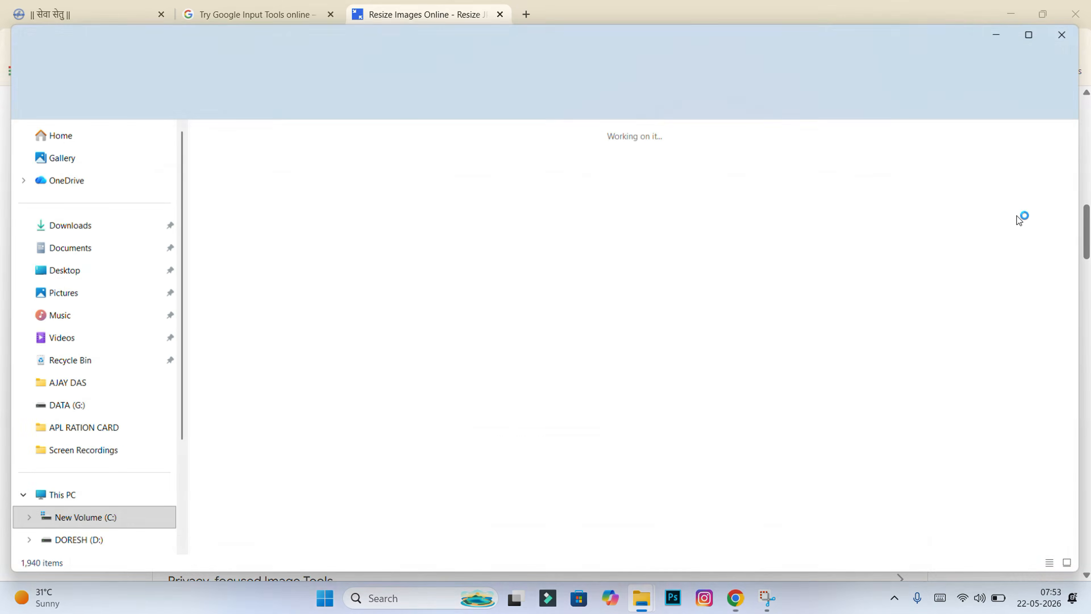
{"action": "left_click", "coordinate": [64, 15]}
- Upload the resized Passport Photo.jpg from Downloads as the head's photo in row 1
{"action": "left_click", "coordinate": [574, 235]}
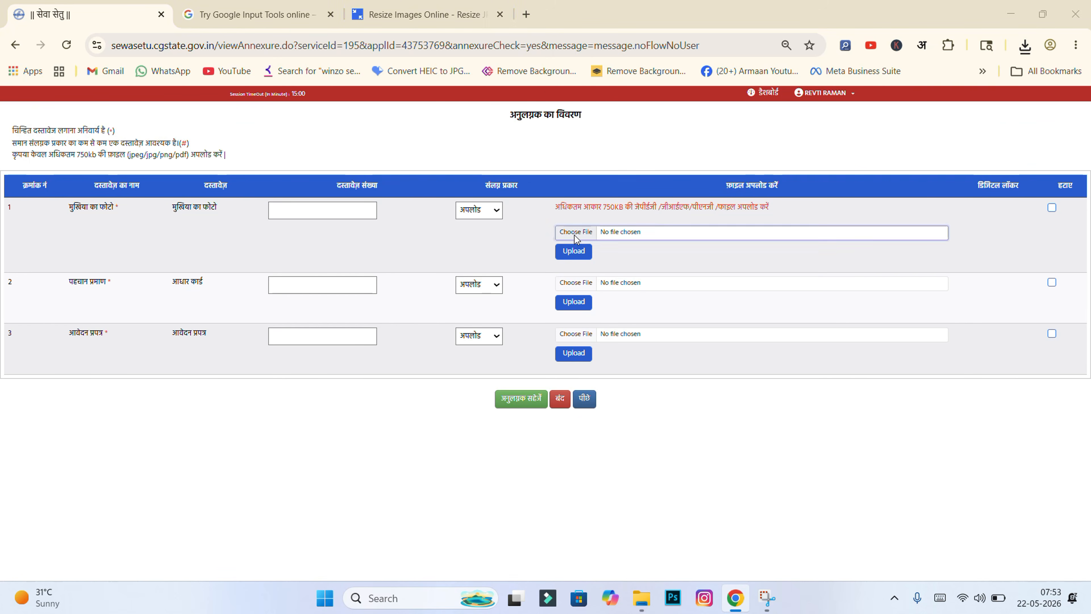
{"action": "left_click", "coordinate": [72, 186]}
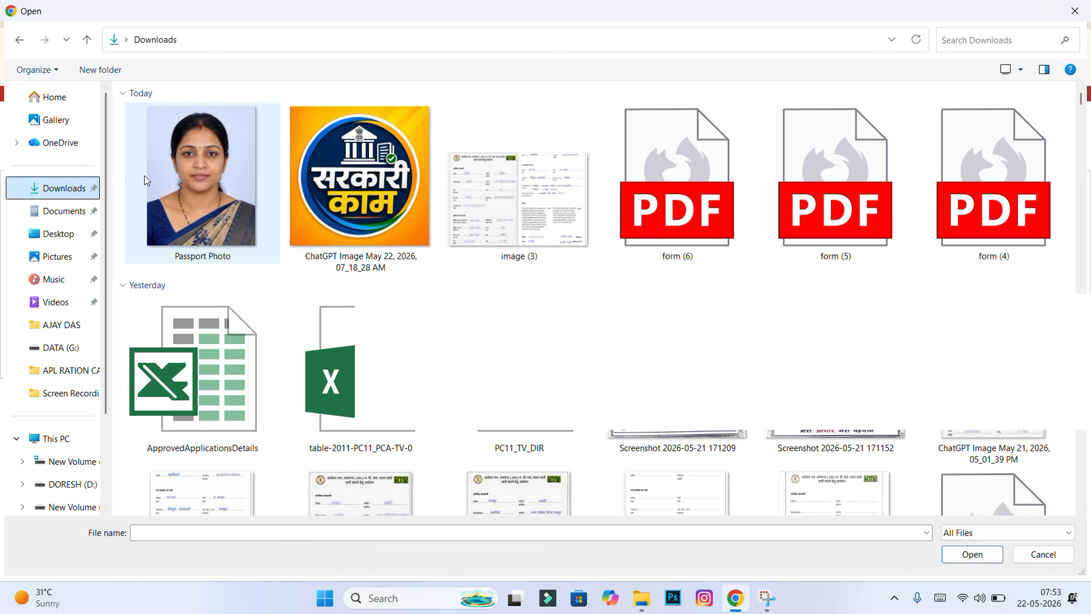
{"action": "double_click", "coordinate": [205, 194]}
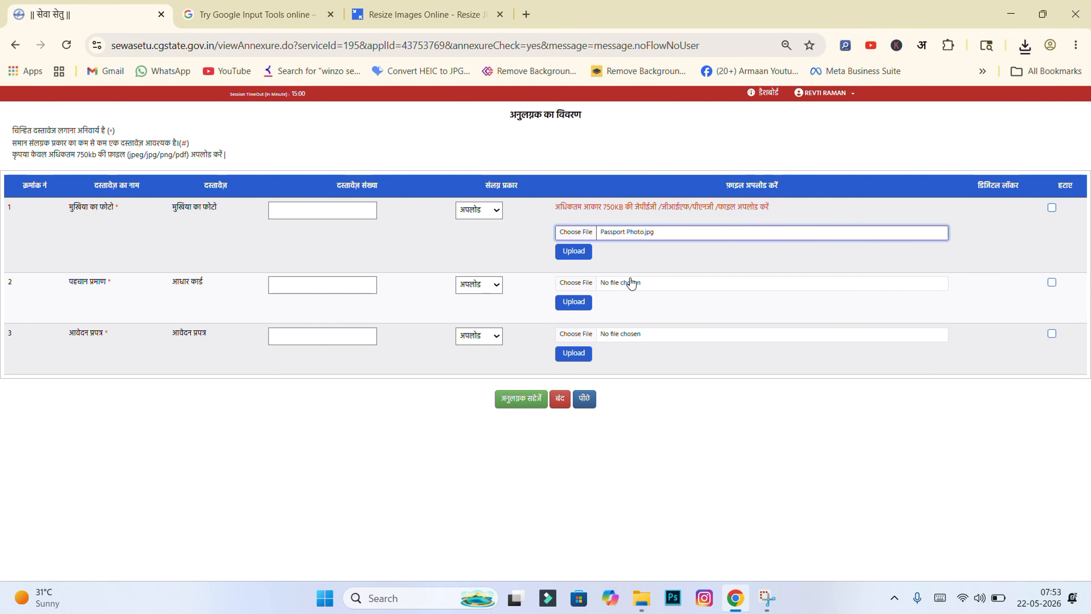
{"action": "left_click", "coordinate": [574, 251]}
{"action": "left_click", "coordinate": [602, 141]}
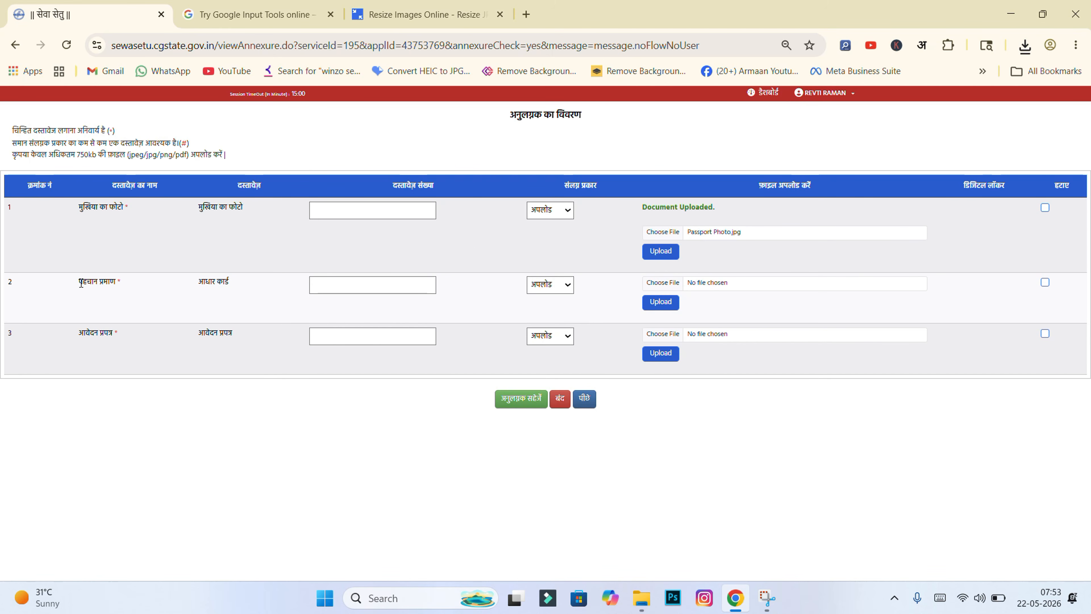
- Upload Adhar Card.jpg as the Aadhaar card document in row 2
{"action": "left_click_drag", "start_coordinate": [80, 285], "coordinate": [111, 284]}
{"action": "left_click", "coordinate": [194, 285]}
{"action": "triple_click", "coordinate": [205, 280]}
{"action": "left_click", "coordinate": [244, 288]}
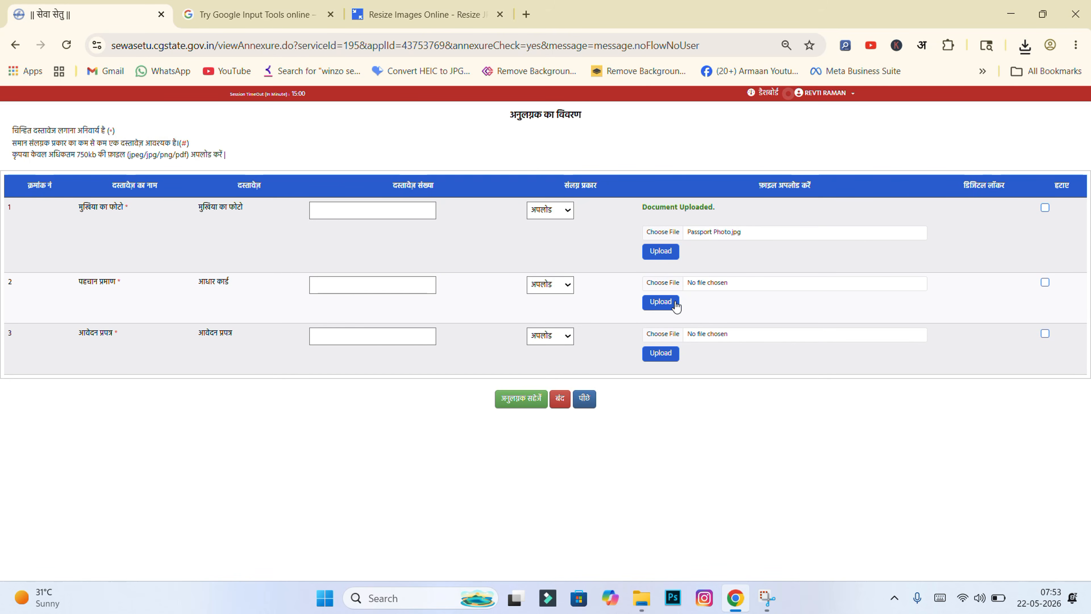
{"action": "left_click", "coordinate": [672, 285]}
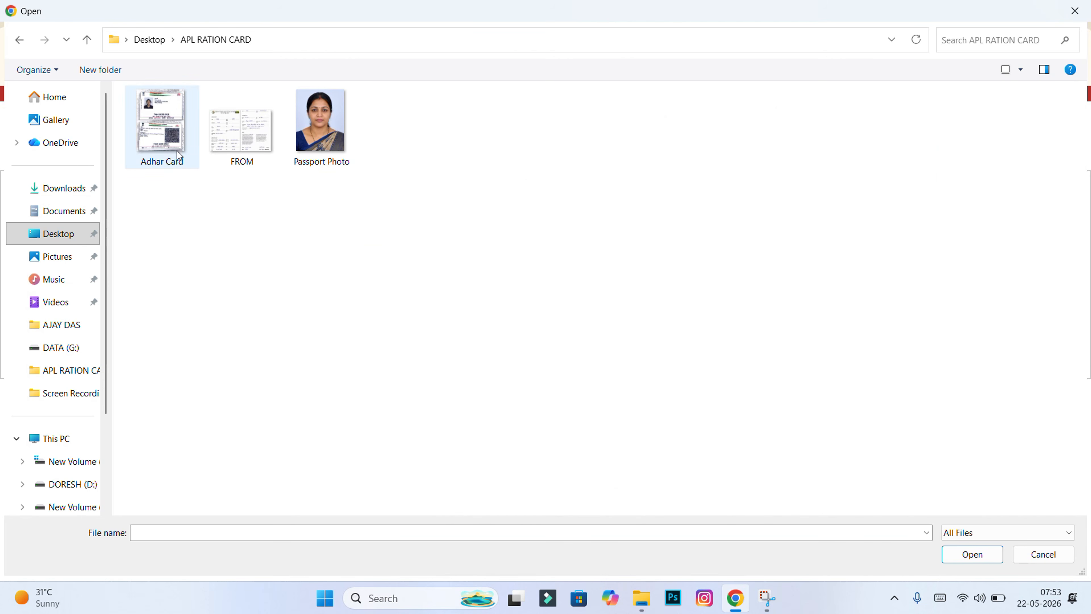
{"action": "double_click", "coordinate": [179, 156]}
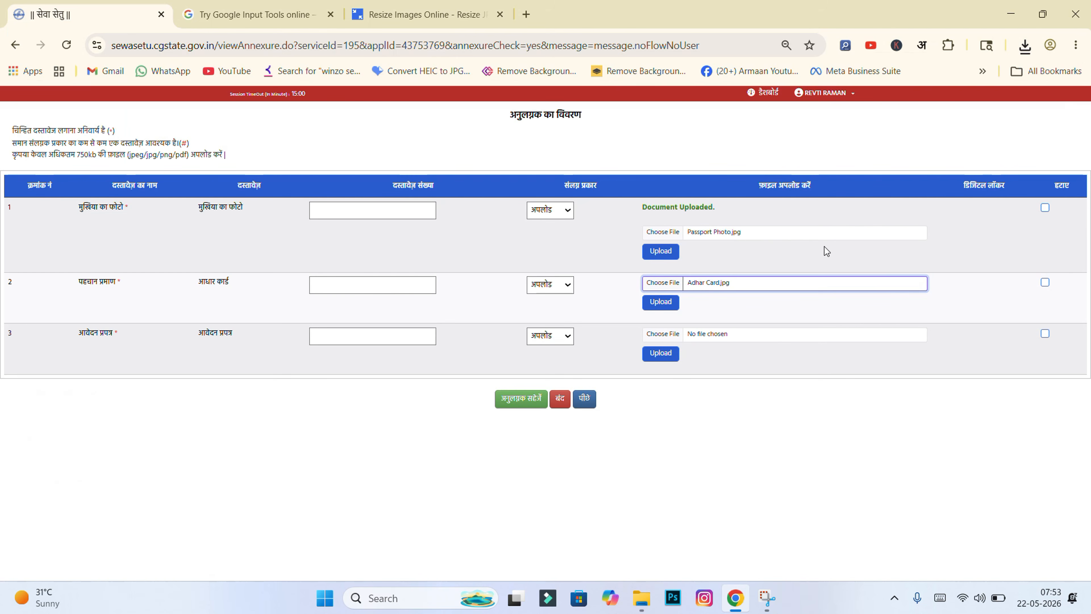
{"action": "left_click", "coordinate": [660, 302]}
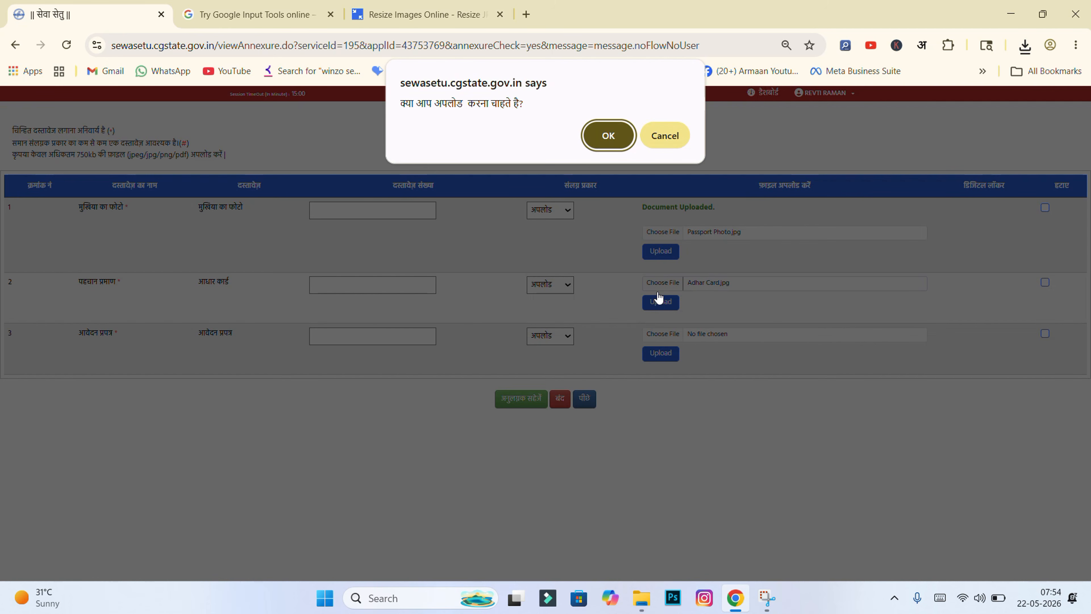
{"action": "left_click", "coordinate": [615, 139]}
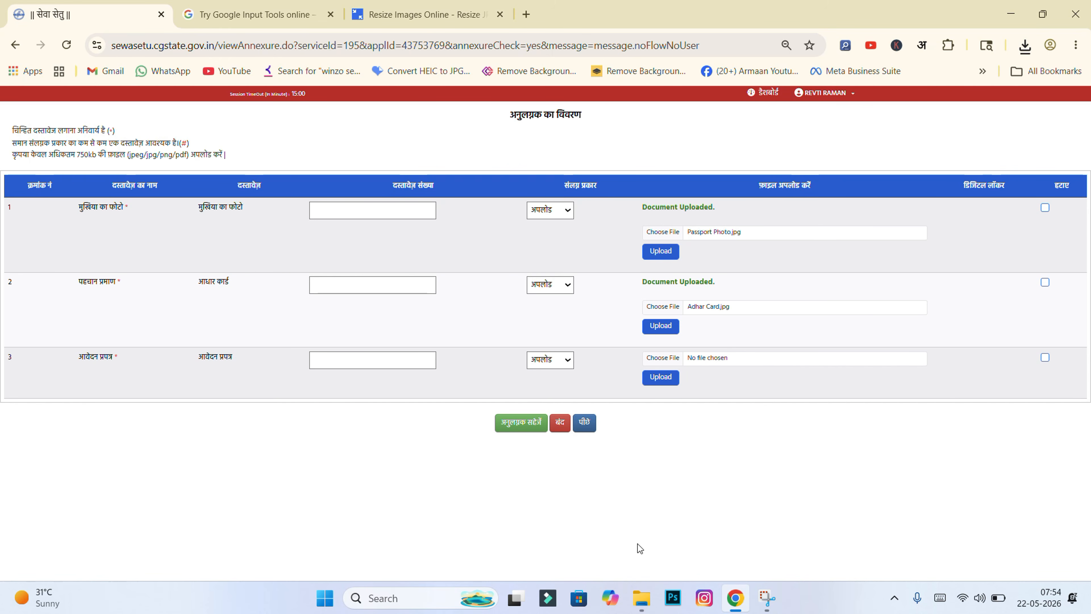
- Try attaching FROM.png as the application form in row 3; it is rejected for exceeding 750KB
{"action": "left_click", "coordinate": [642, 597]}
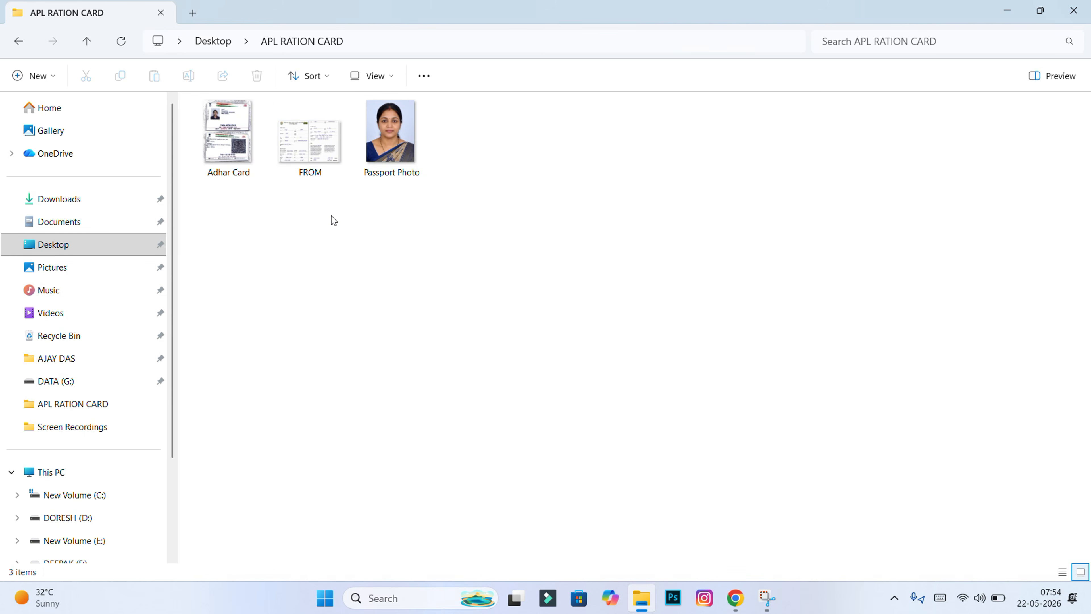
{"action": "key", "text": "alt+Tab"}
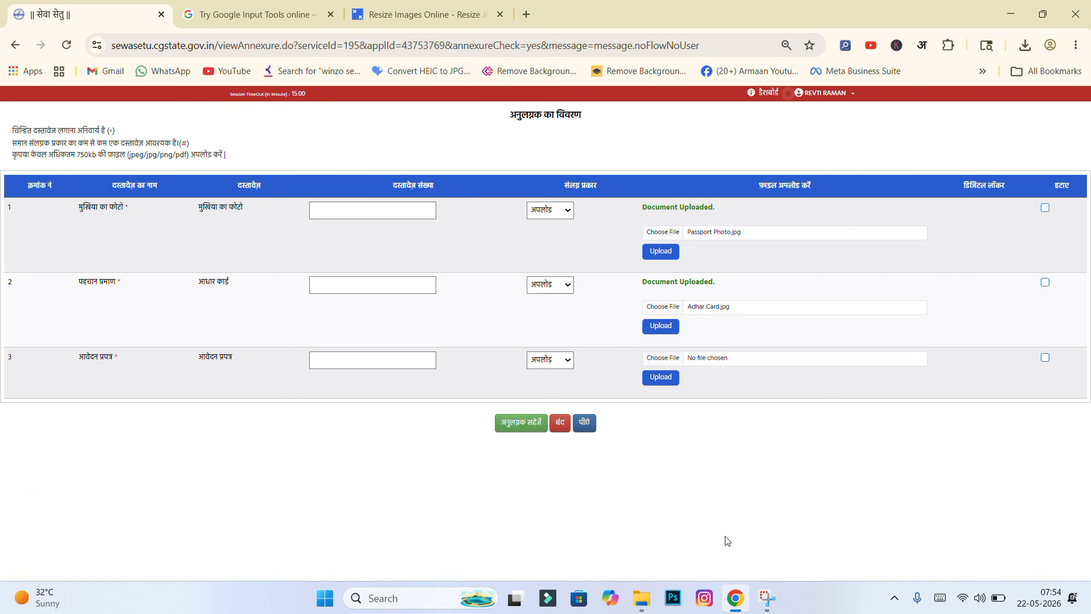
{"action": "left_click", "coordinate": [663, 358]}
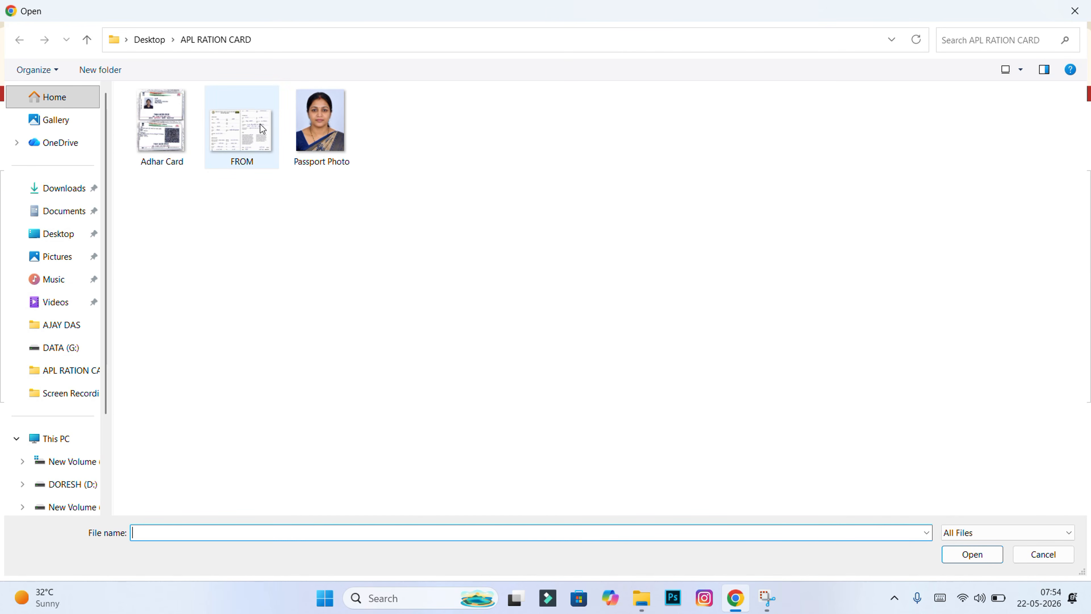
{"action": "double_click", "coordinate": [242, 129]}
{"action": "left_click", "coordinate": [661, 376]}
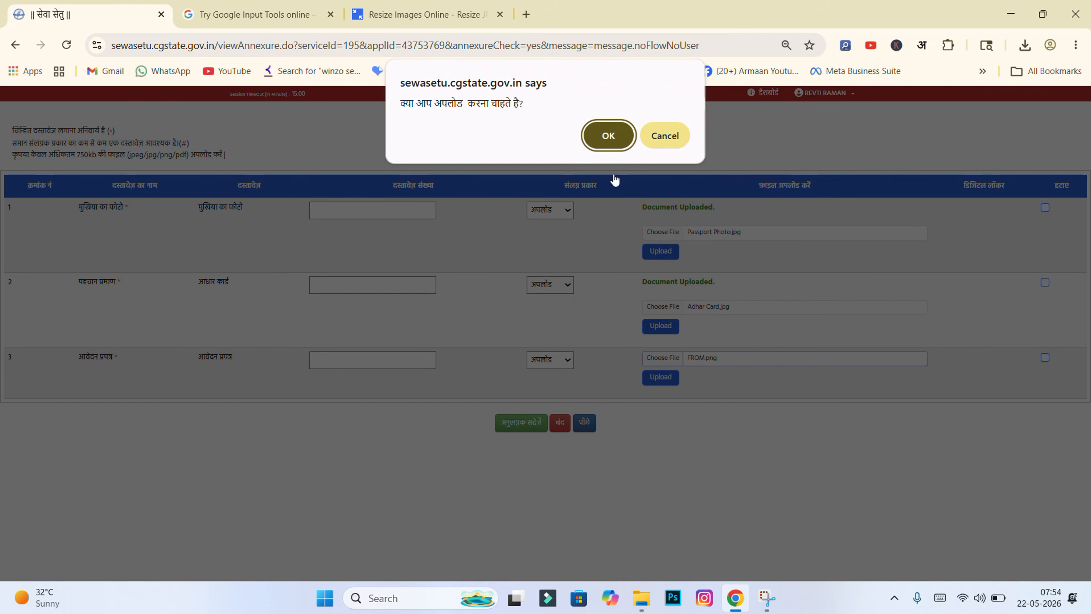
{"action": "left_click", "coordinate": [610, 134]}
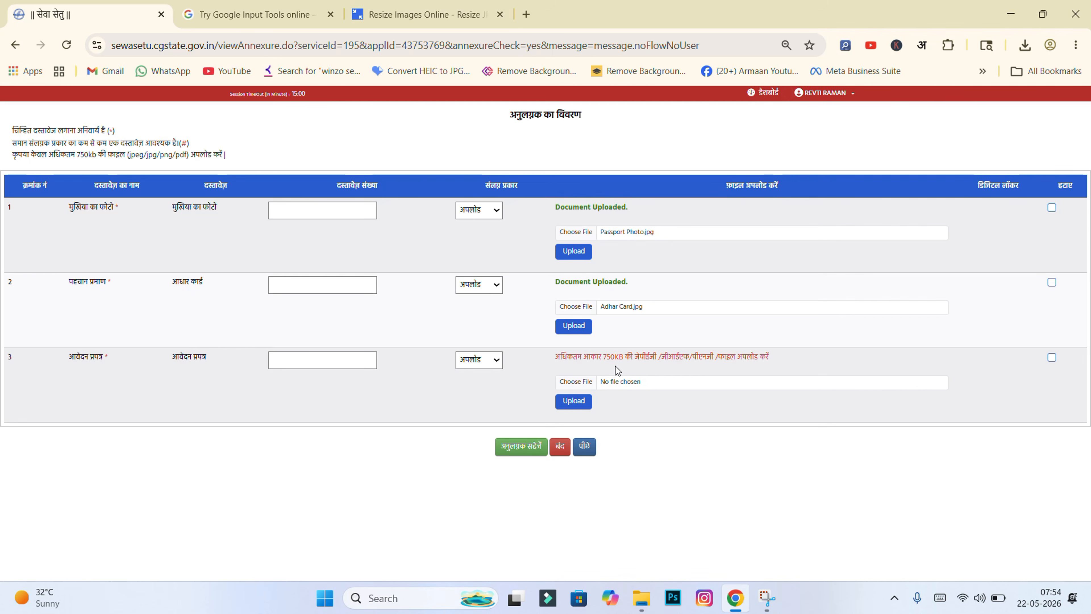
{"action": "left_click", "coordinate": [398, 10]}
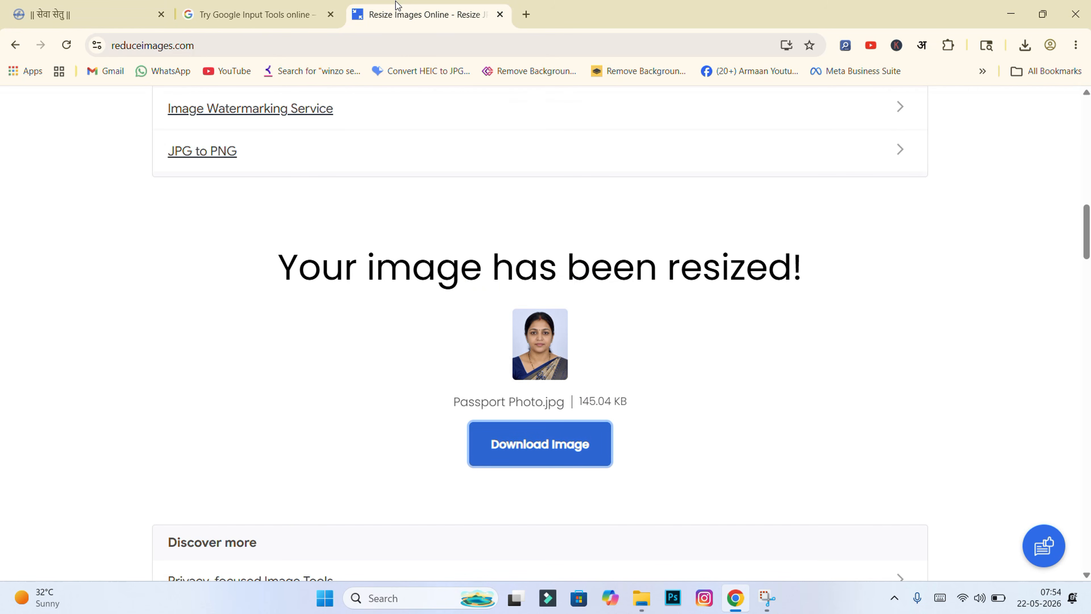
- Resize the FROM application form image to a 144 KB JPG and download it
{"action": "scroll", "coordinate": [318, 282], "scroll_direction": "up", "scroll_amount": 10}
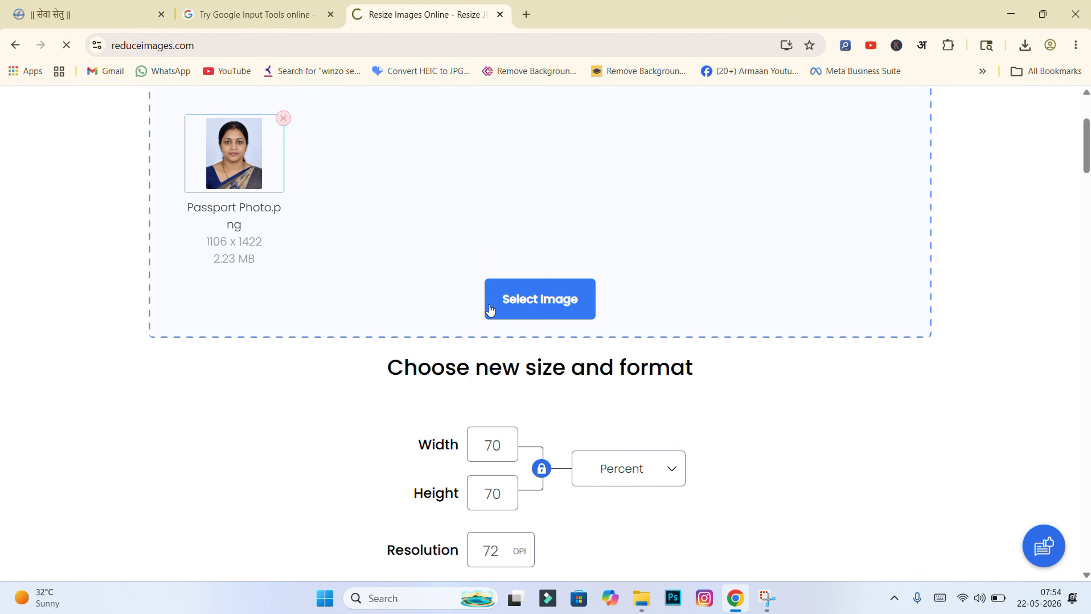
{"action": "left_click", "coordinate": [492, 311]}
{"action": "scroll", "coordinate": [533, 455], "scroll_direction": "down", "scroll_amount": 3}
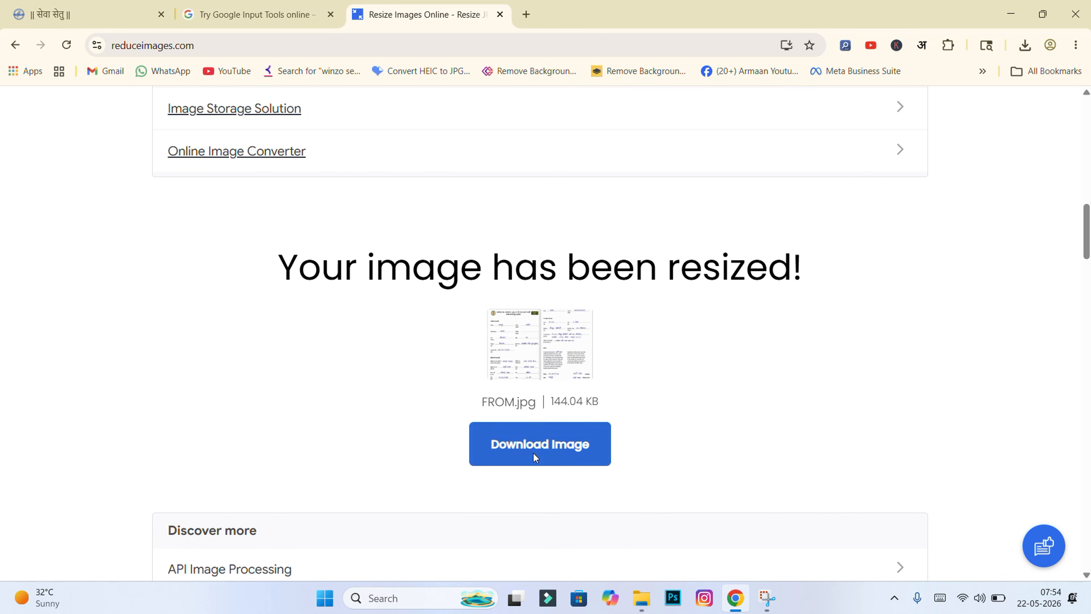
{"action": "left_click", "coordinate": [558, 432]}
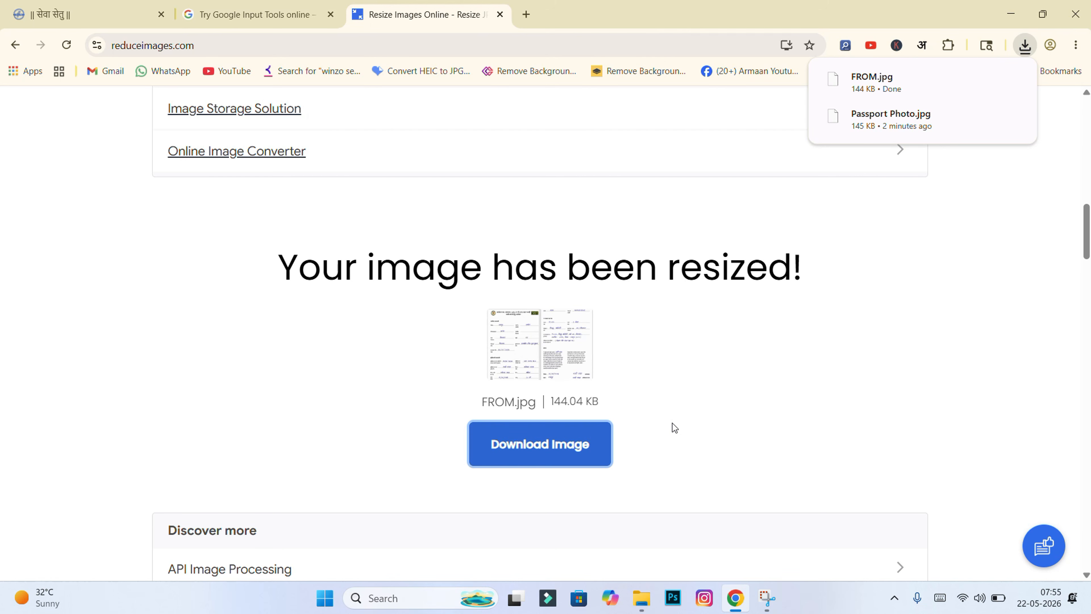
{"action": "left_click", "coordinate": [107, 13]}
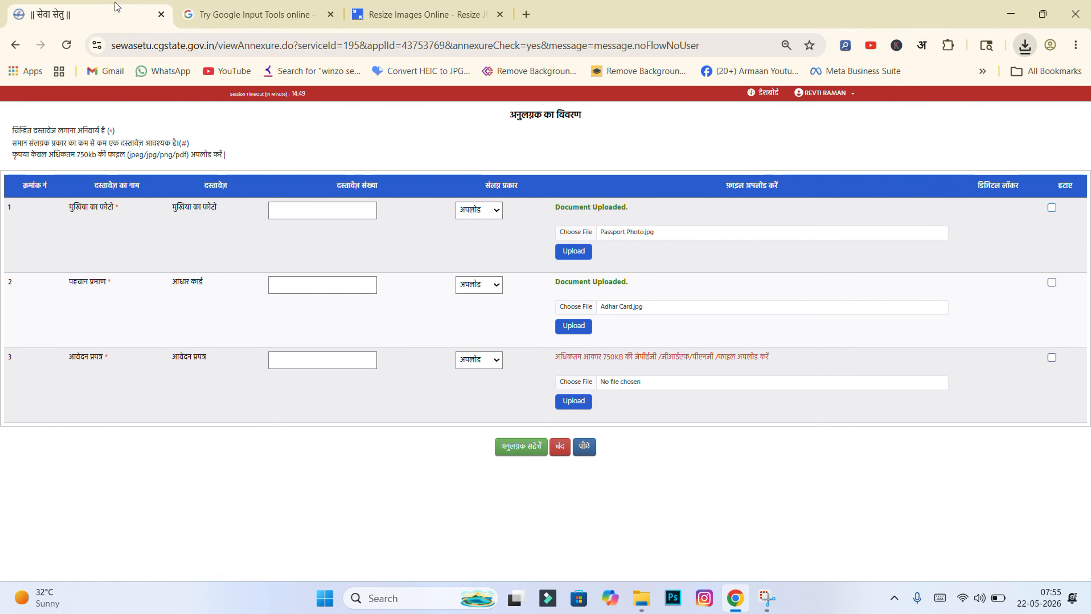
- Upload the resized FROM.jpg from Downloads in row 3 and submit the annexures
{"action": "left_click", "coordinate": [556, 381]}
{"action": "left_click", "coordinate": [67, 187]}
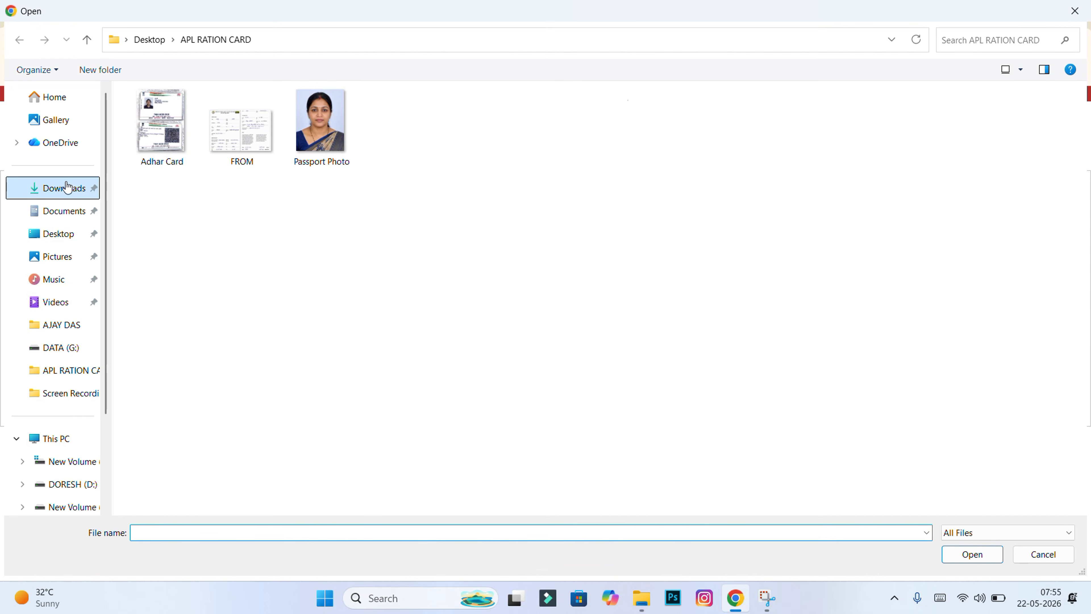
{"action": "left_click", "coordinate": [215, 198]}
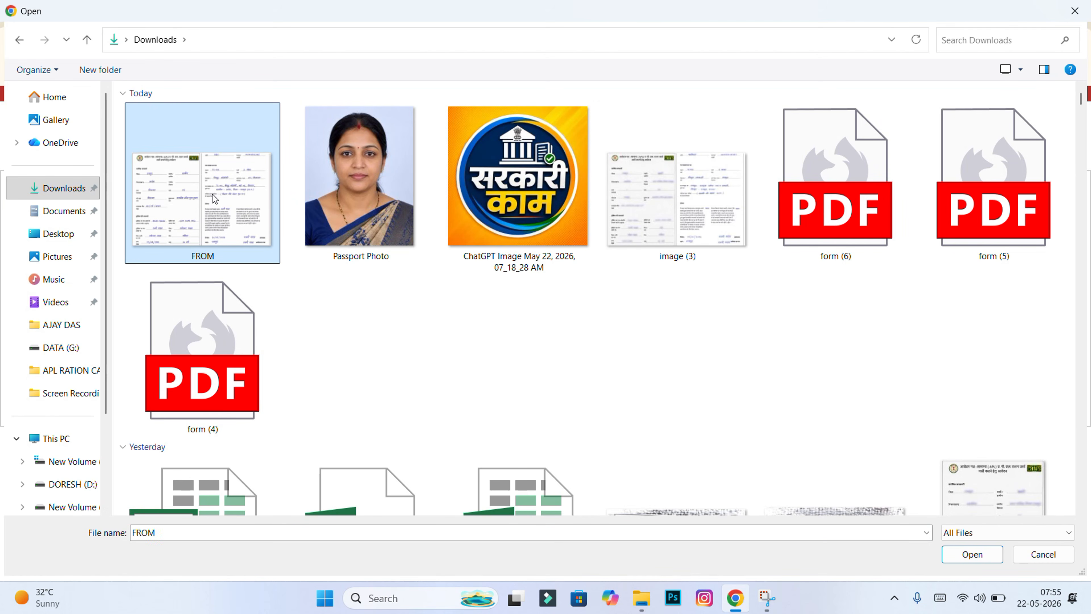
{"action": "double_click", "coordinate": [214, 198]}
{"action": "left_click", "coordinate": [567, 404]}
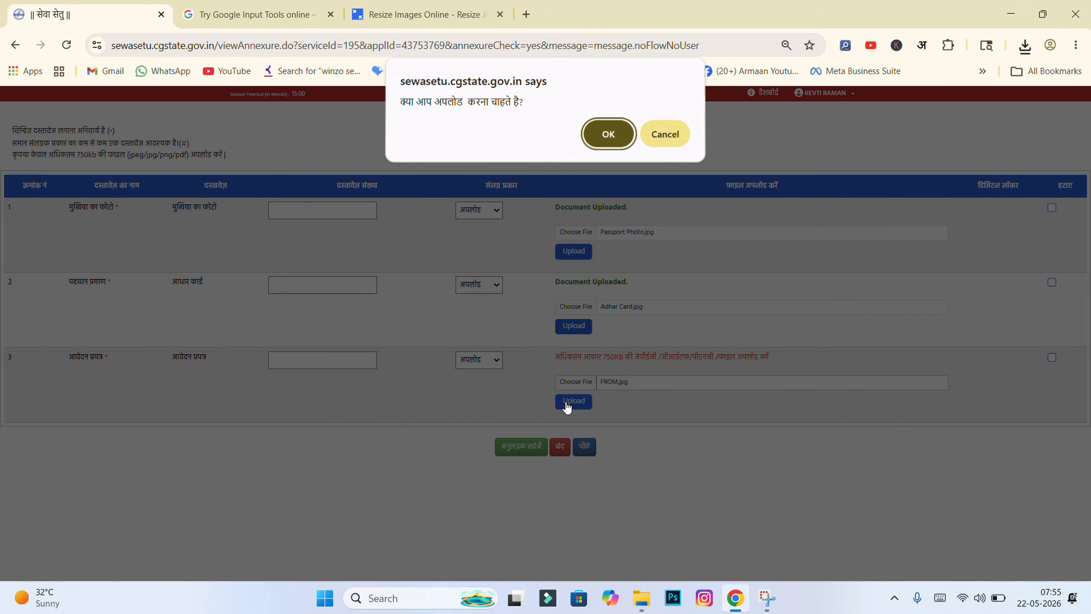
{"action": "left_click", "coordinate": [603, 145]}
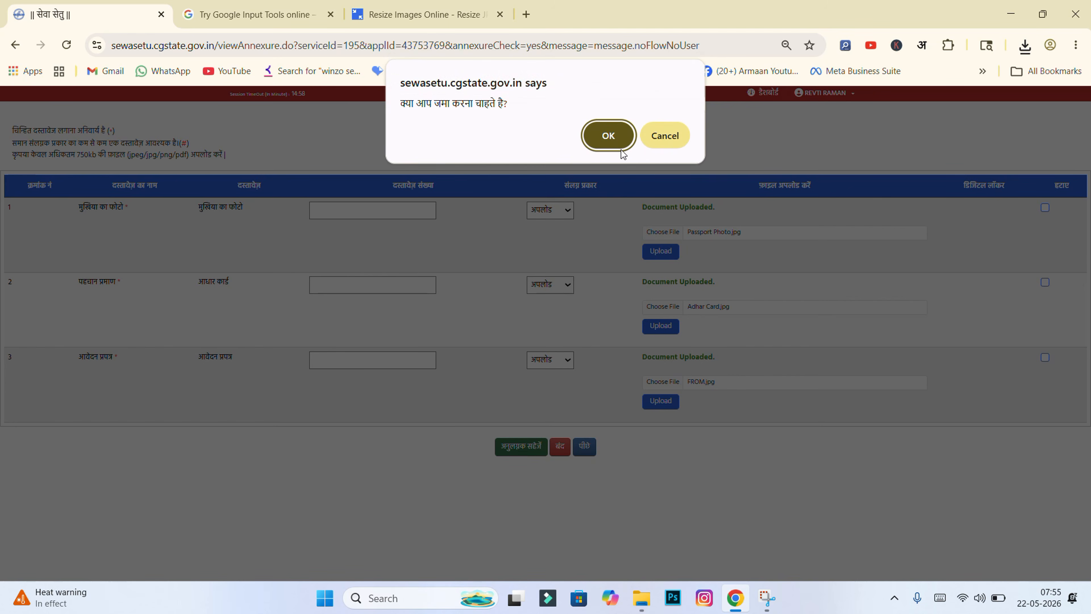
{"action": "left_click", "coordinate": [615, 139]}
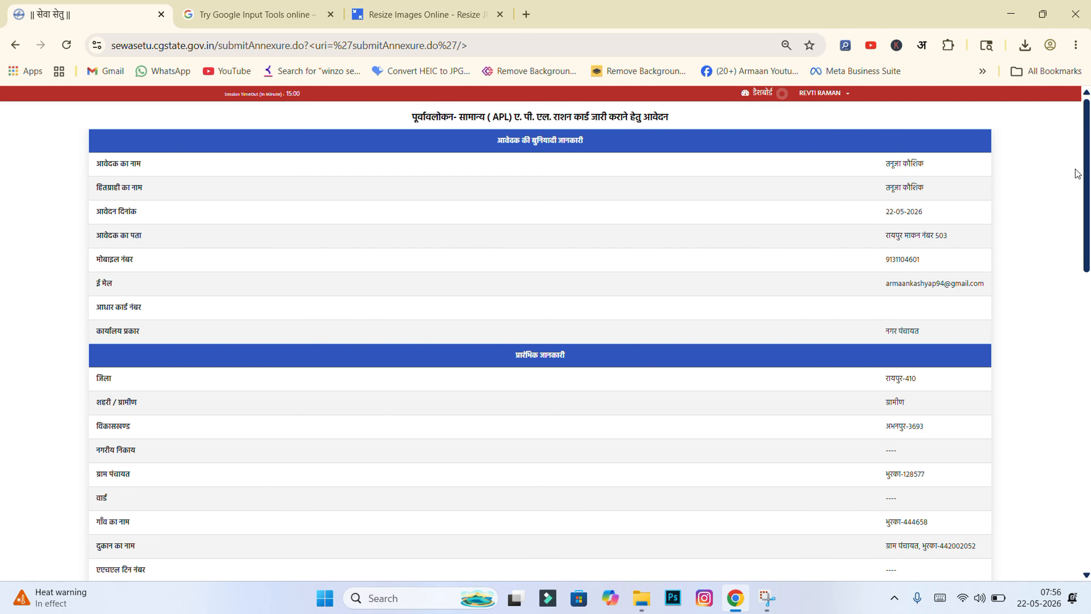
- Review the application preview and view the uploaded head-of-family photo
{"action": "scroll", "coordinate": [1088, 171], "scroll_direction": "down", "scroll_amount": 4}
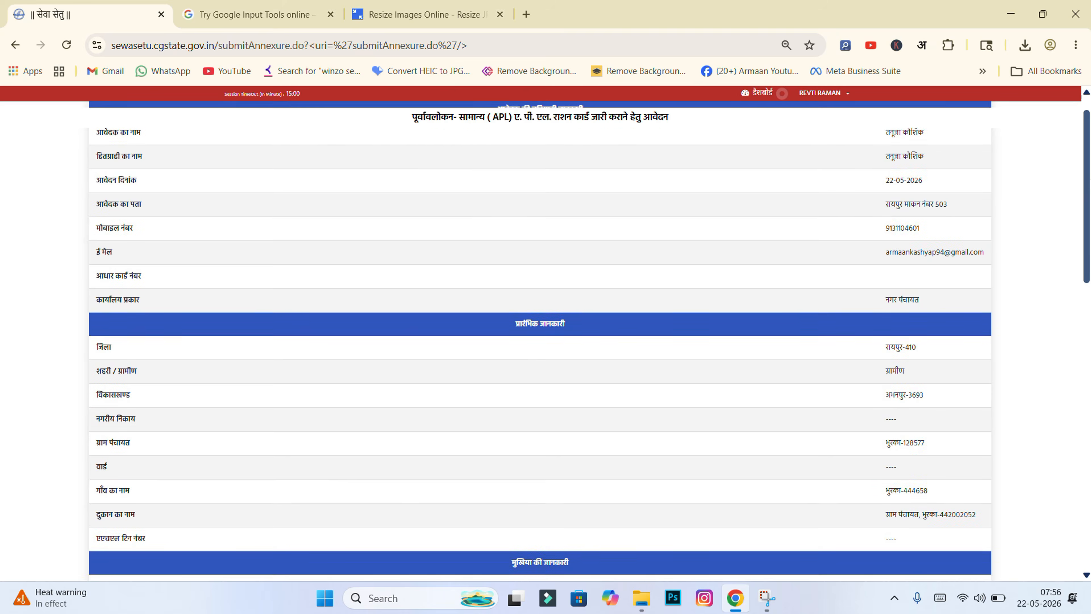
{"action": "scroll", "coordinate": [540, 339], "scroll_direction": "down", "scroll_amount": 12}
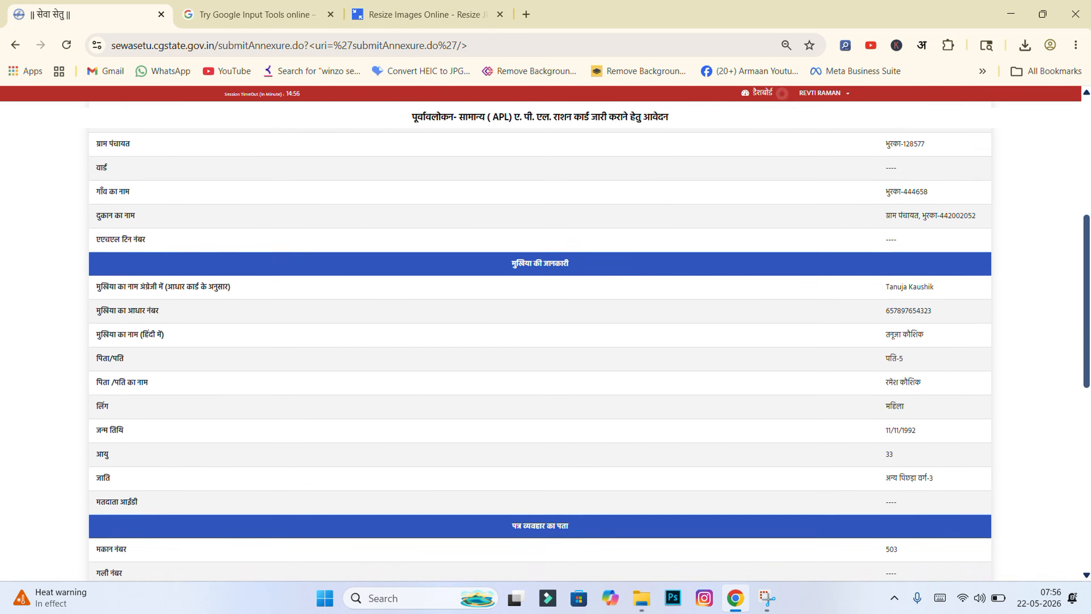
{"action": "scroll", "coordinate": [439, 420], "scroll_direction": "down", "scroll_amount": 2}
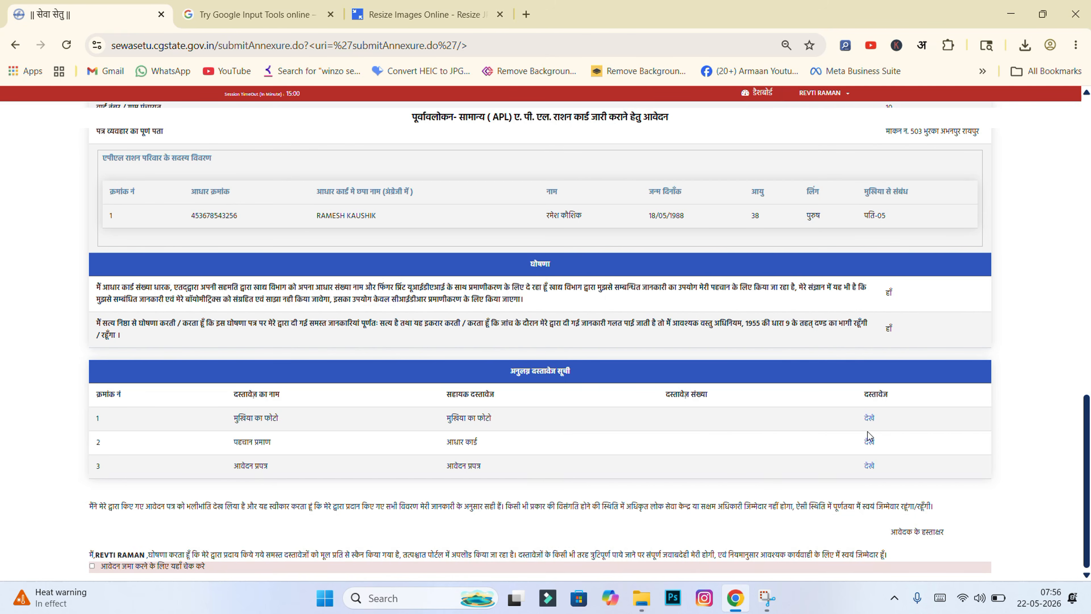
{"action": "left_click", "coordinate": [869, 418]}
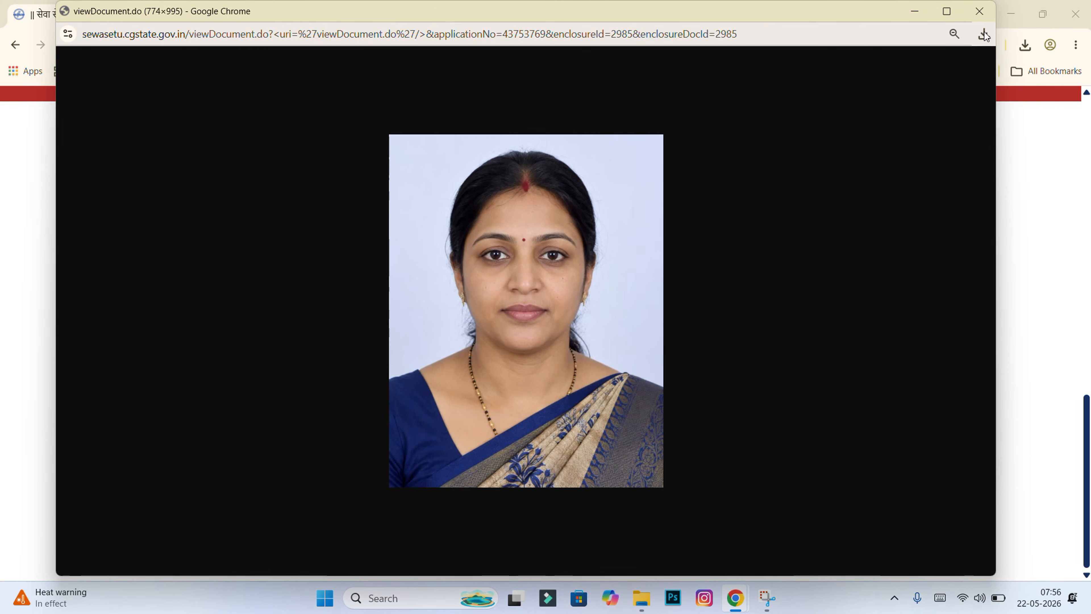
{"action": "left_click", "coordinate": [981, 12]}
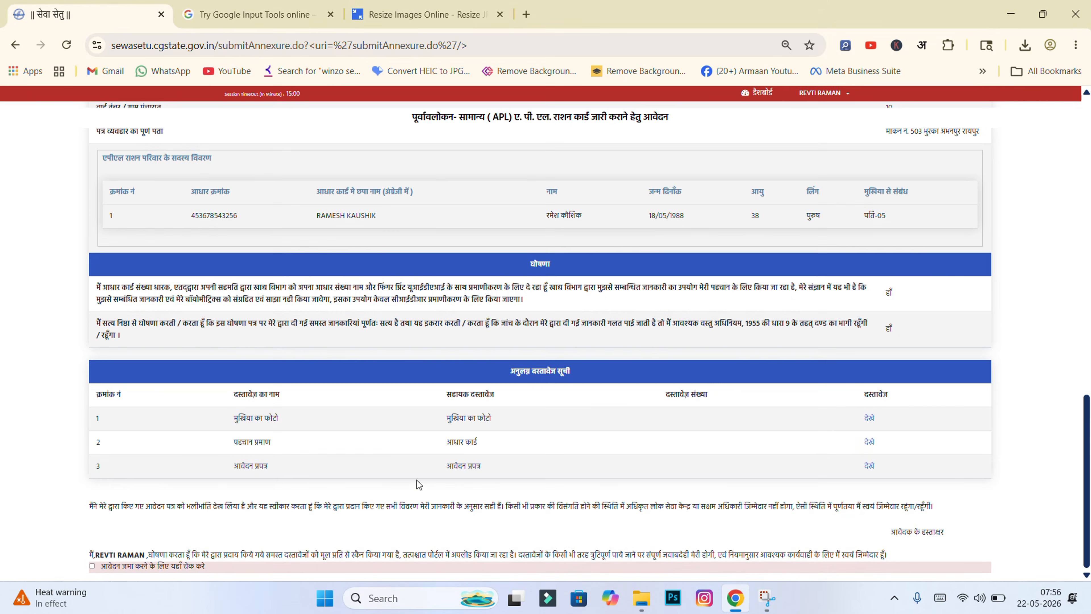
- Accept the declaration and submit the application with जमा करें
{"action": "left_click", "coordinate": [92, 566]}
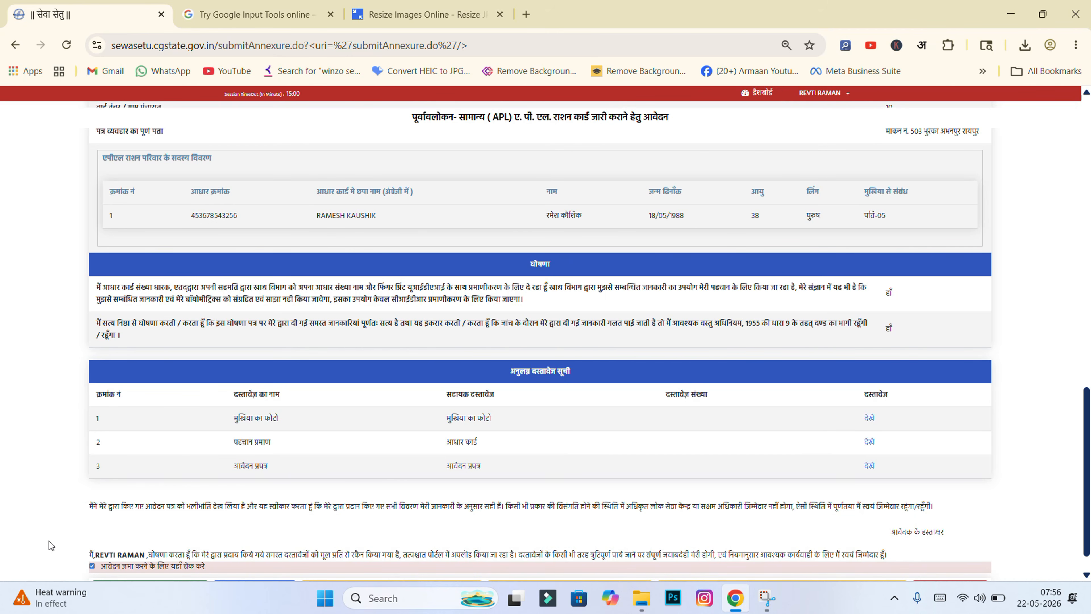
{"action": "scroll", "coordinate": [811, 415], "scroll_direction": "down", "scroll_amount": 1}
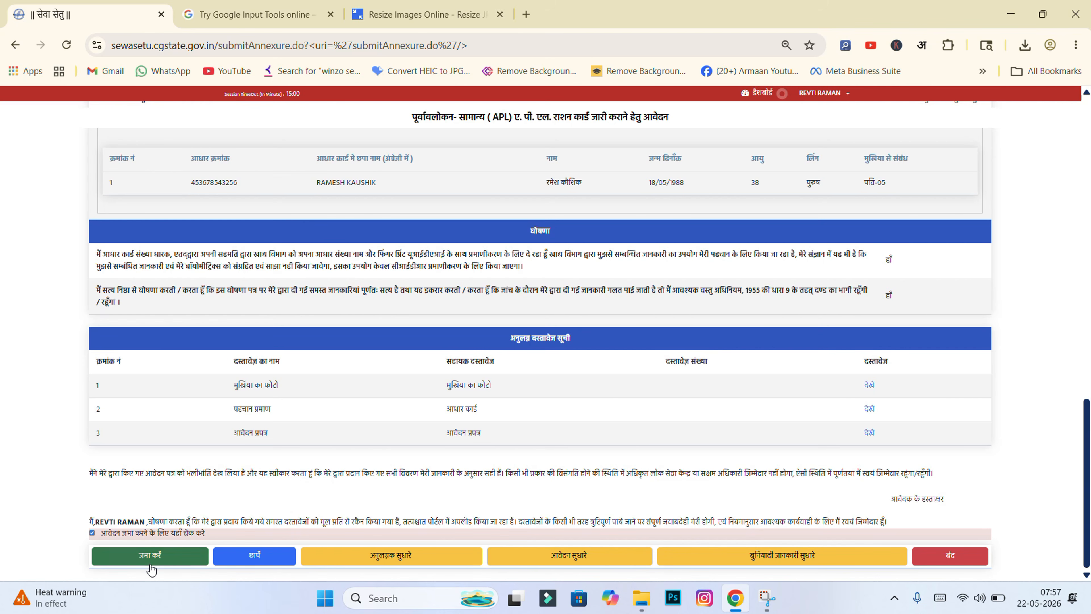
{"action": "left_click", "coordinate": [161, 558]}
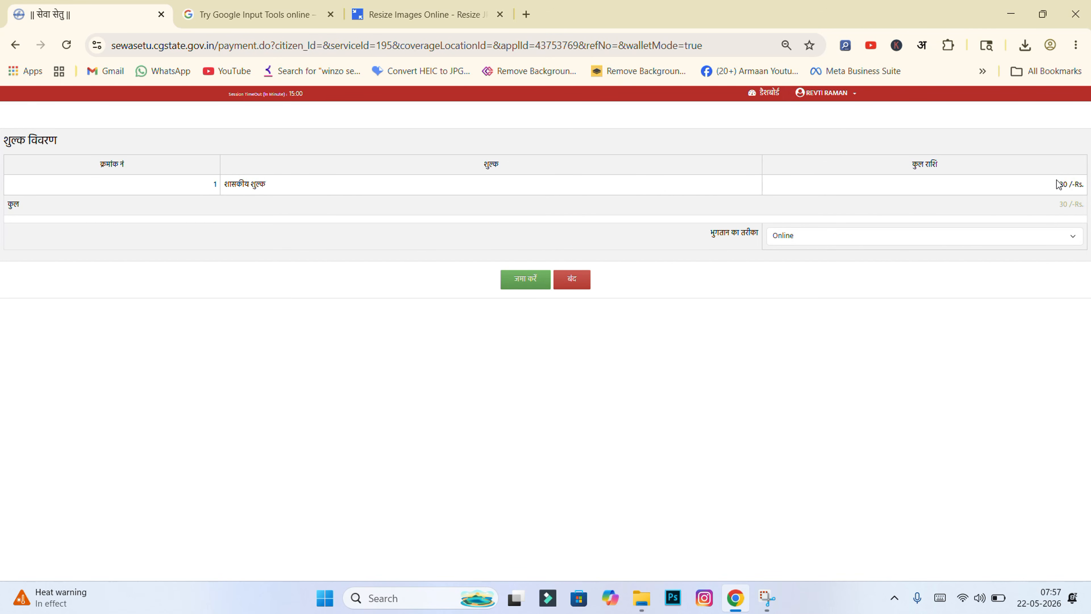
- Choose Online as the payment mode for the 30 Rs fee and confirm submission
{"action": "left_click_drag", "start_coordinate": [1059, 205], "coordinate": [1069, 204]}
{"action": "left_click", "coordinate": [909, 352]}
{"action": "left_click", "coordinate": [796, 241]}
{"action": "left_click", "coordinate": [794, 242]}
{"action": "left_click", "coordinate": [789, 240]}
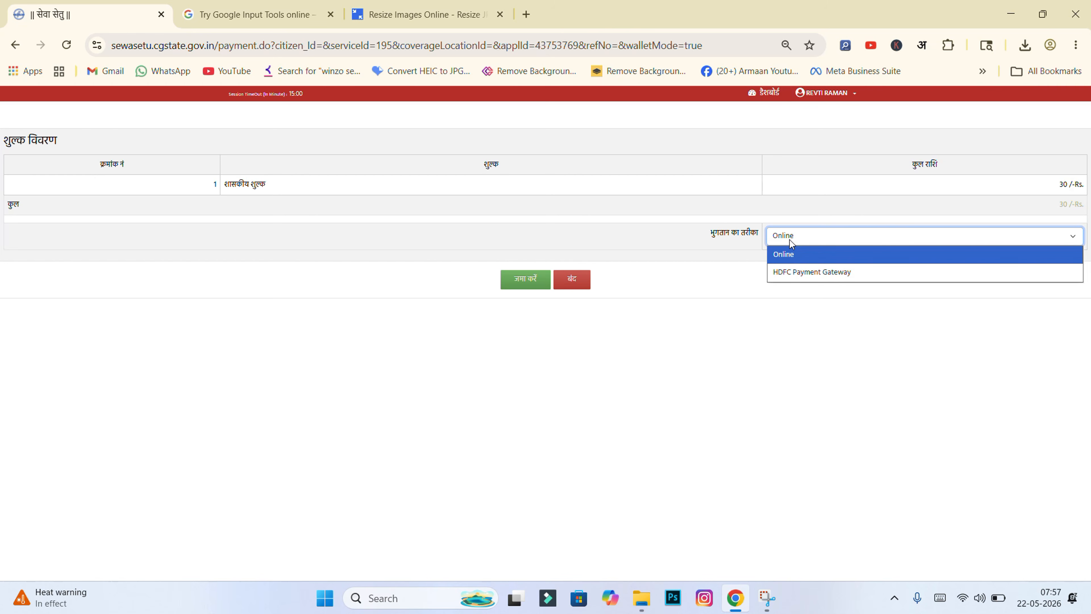
{"action": "left_click", "coordinate": [792, 258]}
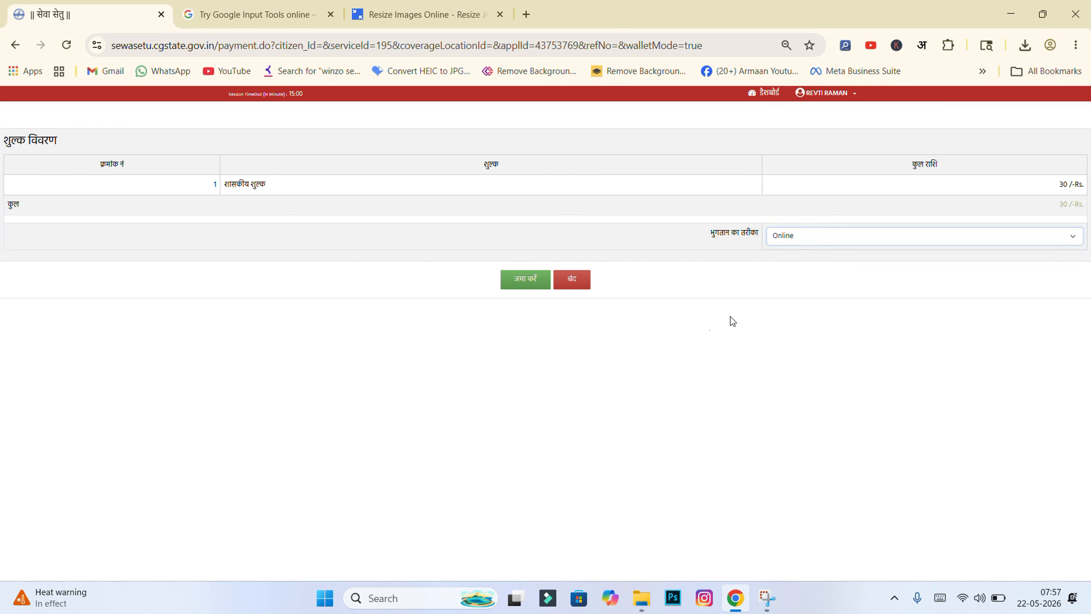
{"action": "left_click", "coordinate": [525, 282]}
{"action": "left_click", "coordinate": [610, 137]}
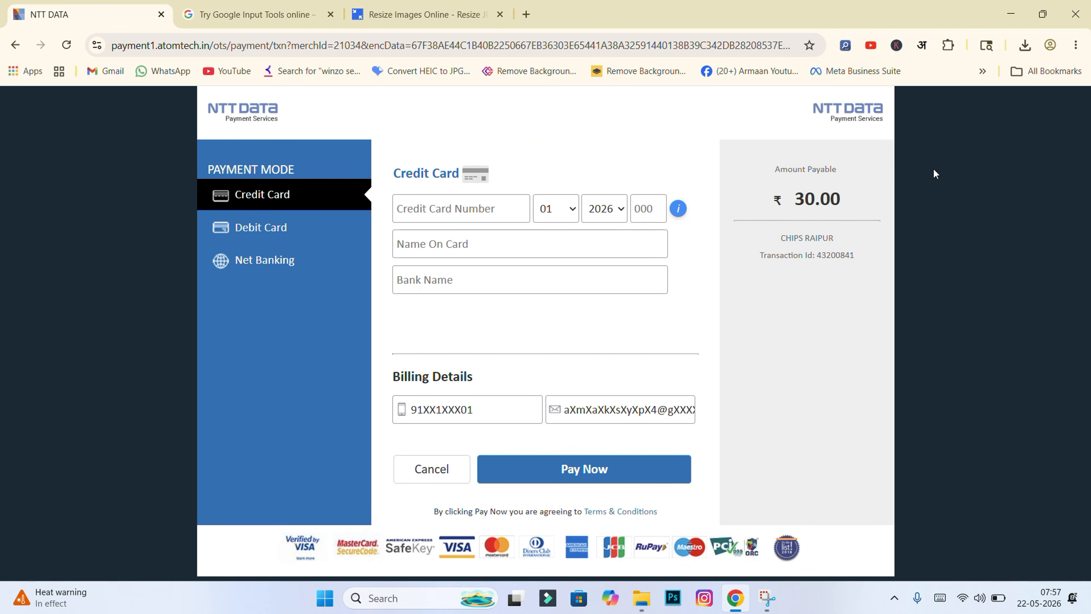
- Pay the ₹30.00 fee with Pay Now and submit the bank OTP
{"action": "left_click_drag", "start_coordinate": [798, 187], "coordinate": [842, 197]}
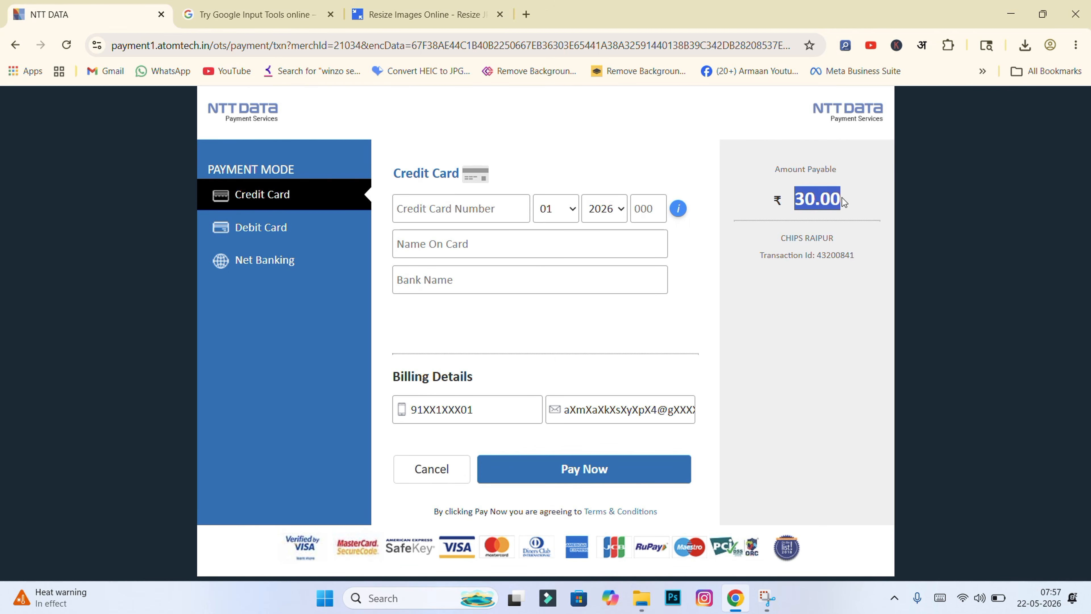
{"action": "left_click", "coordinate": [833, 295]}
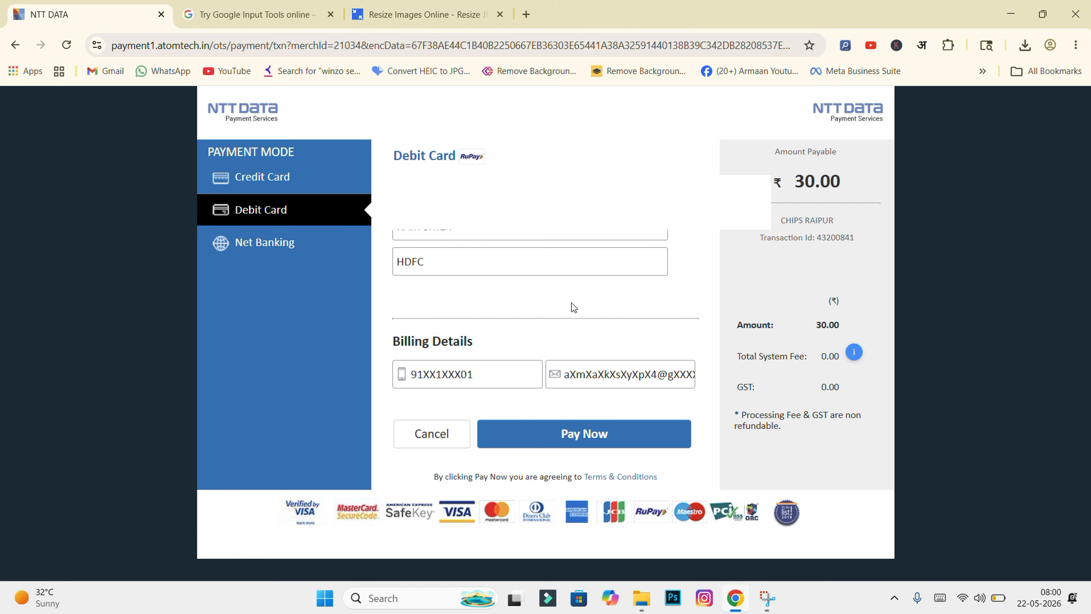
{"action": "left_click", "coordinate": [606, 440]}
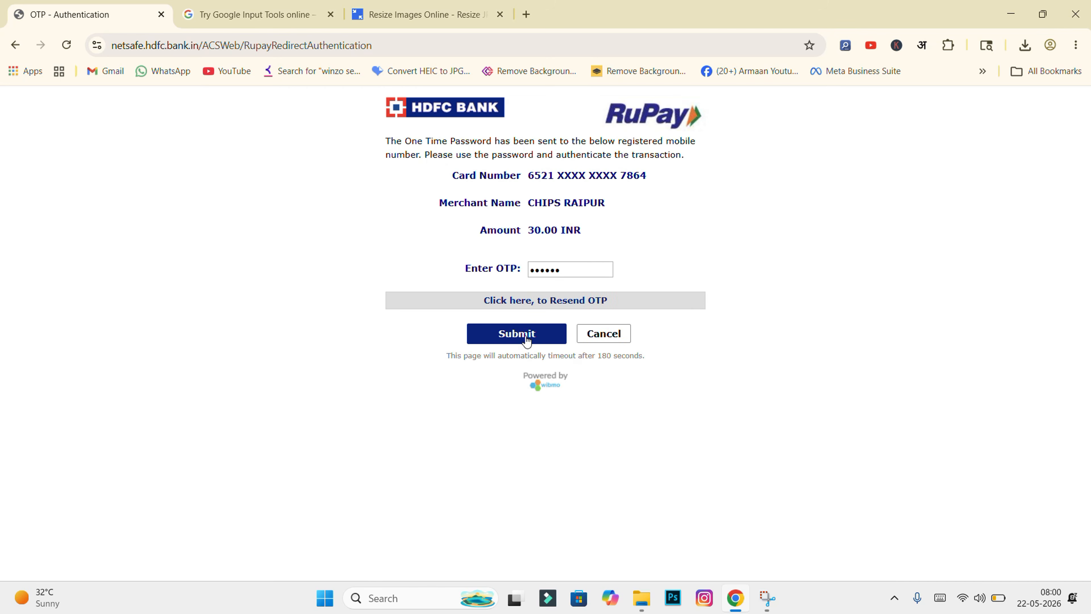
{"action": "left_click", "coordinate": [517, 338]}
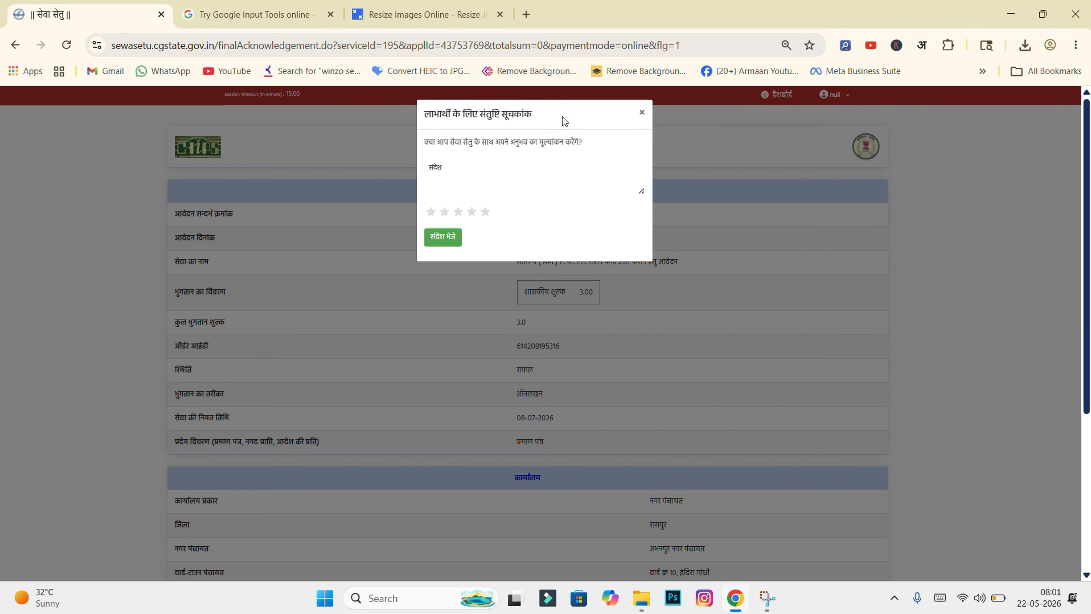
- Dismiss the satisfaction rating prompt and select the application reference number on the acknowledgement
{"action": "left_click", "coordinate": [642, 112]}
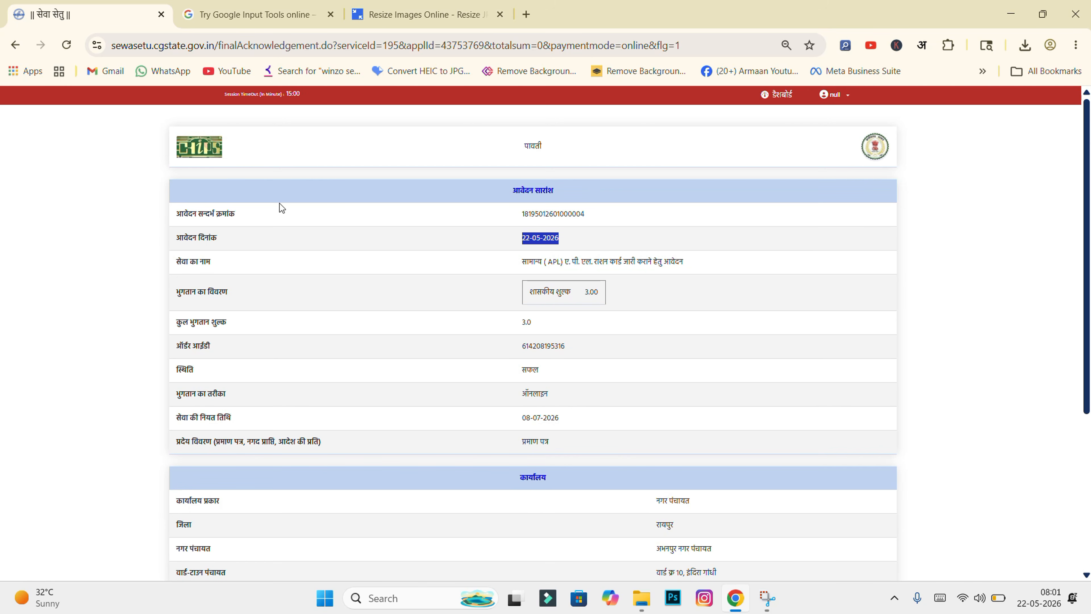
{"action": "left_click", "coordinate": [144, 213]}
{"action": "left_click_drag", "start_coordinate": [171, 214], "coordinate": [276, 211]}
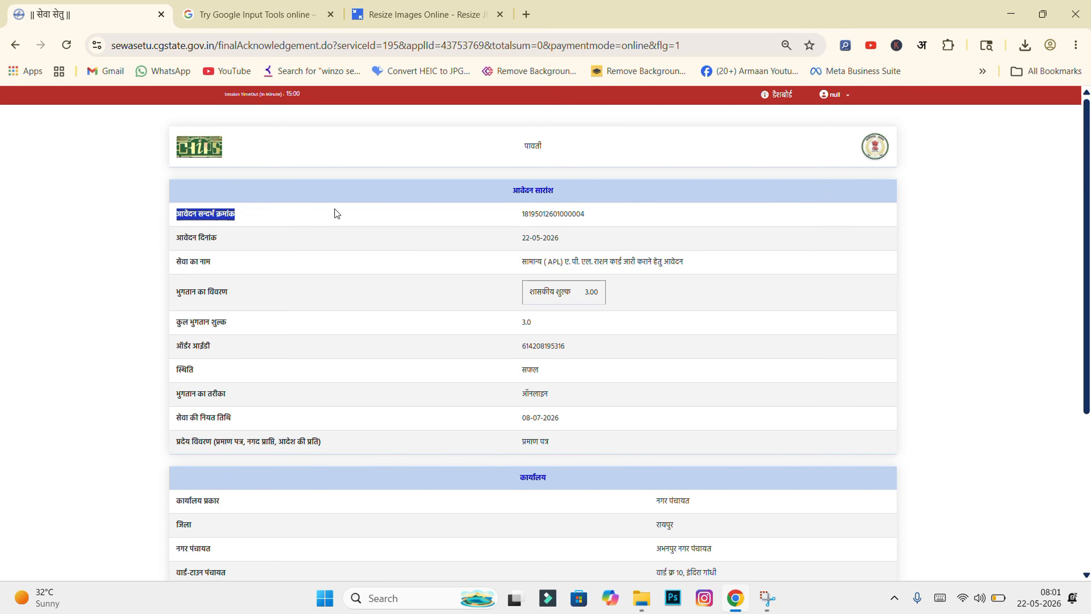
{"action": "left_click", "coordinate": [472, 211]}
{"action": "left_click_drag", "start_coordinate": [517, 214], "coordinate": [584, 213]}
{"action": "key", "text": "ctrl+c"}
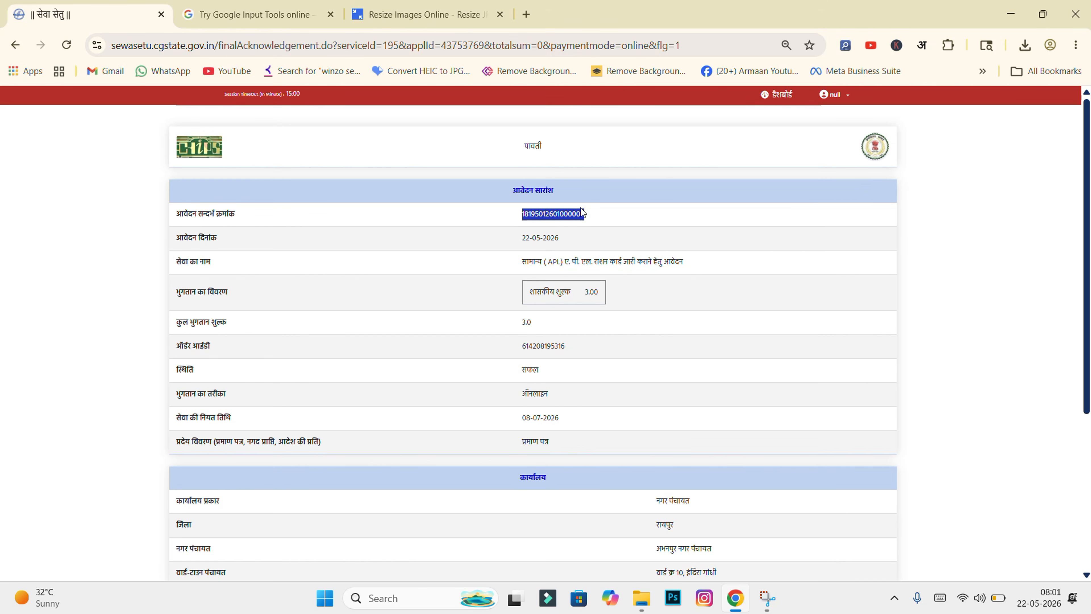
- Close the acknowledgement with बंद to reach the pending applications list
{"action": "left_click", "coordinate": [915, 199]}
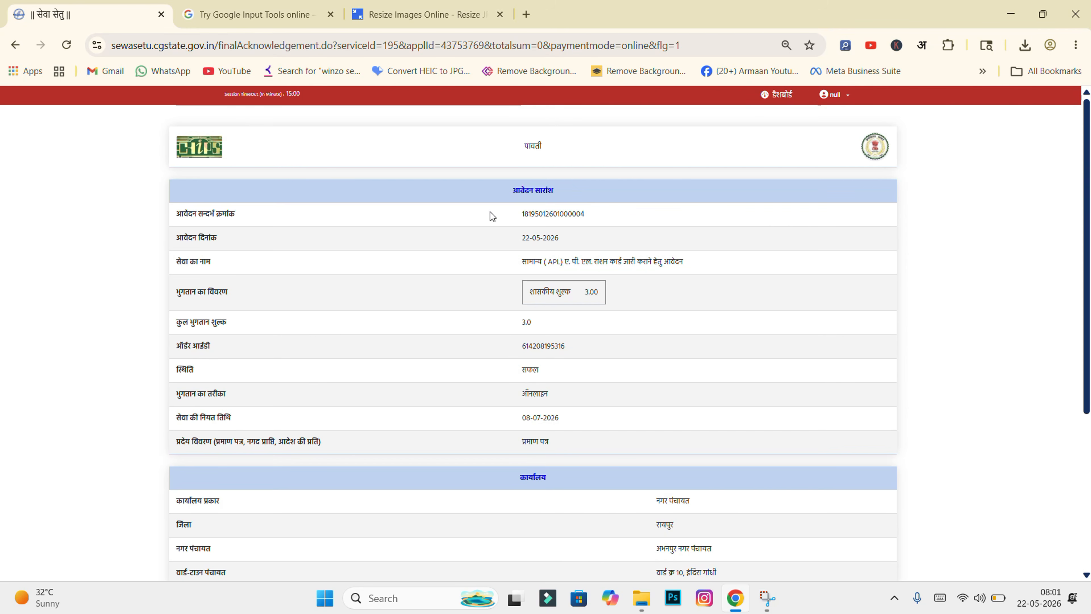
{"action": "scroll", "coordinate": [429, 218], "scroll_direction": "down", "scroll_amount": 5}
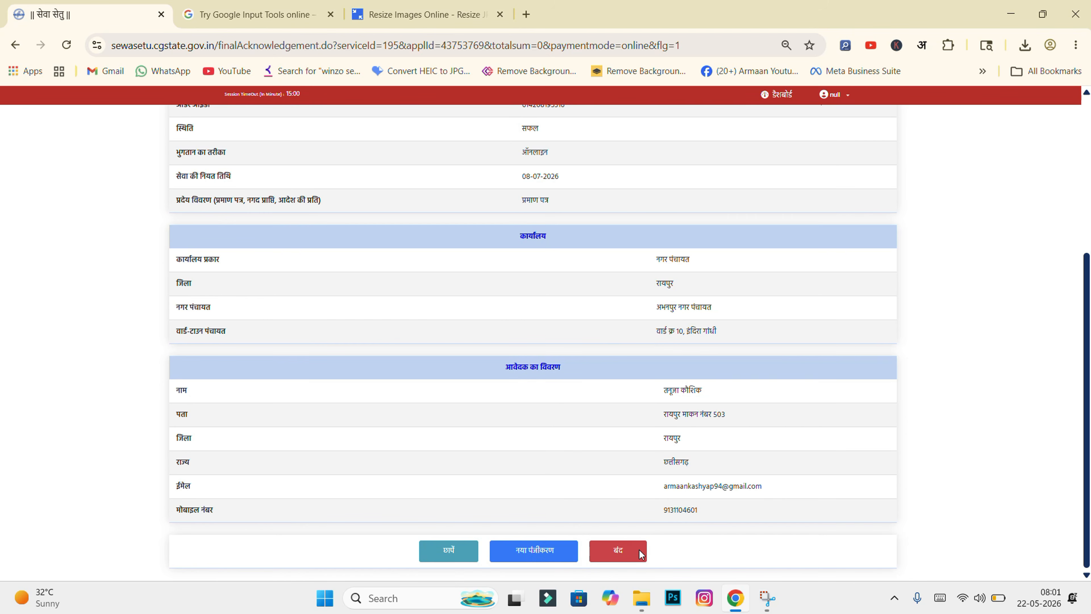
{"action": "left_click", "coordinate": [629, 555]}
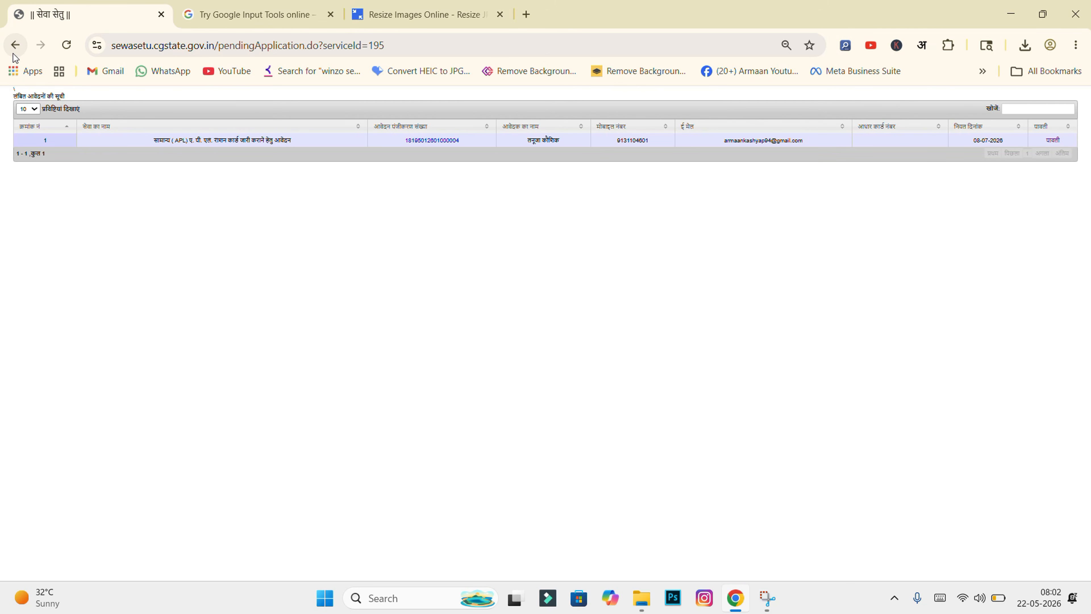
- Close the Seva Setu tab, search 'sewa setu cg' in a new tab, and open आवेदन की स्थिति
{"action": "left_click", "coordinate": [161, 15]}
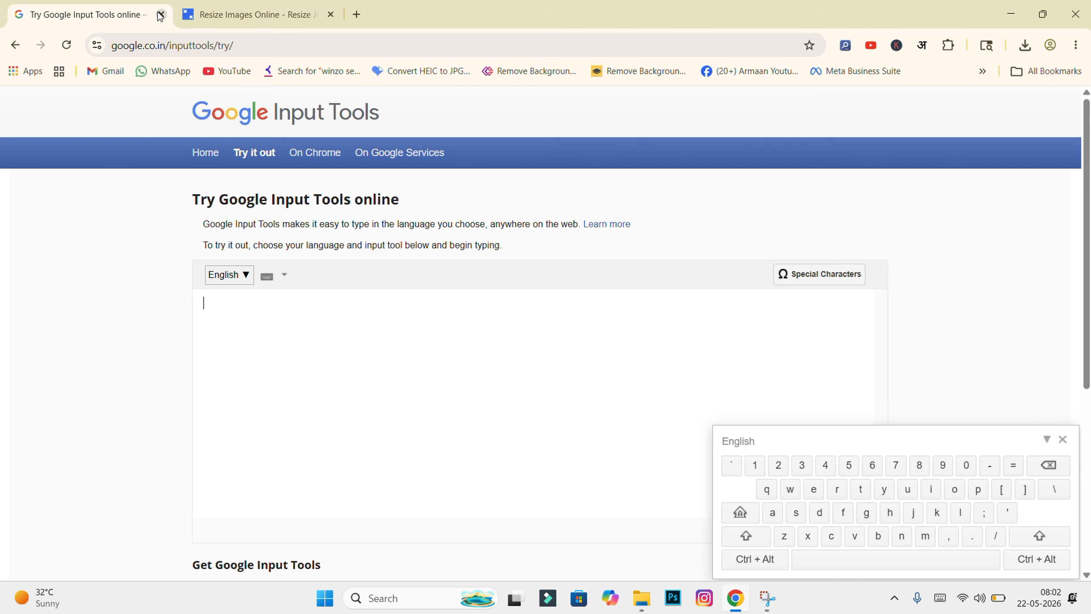
{"action": "key", "text": "ctrl+t"}
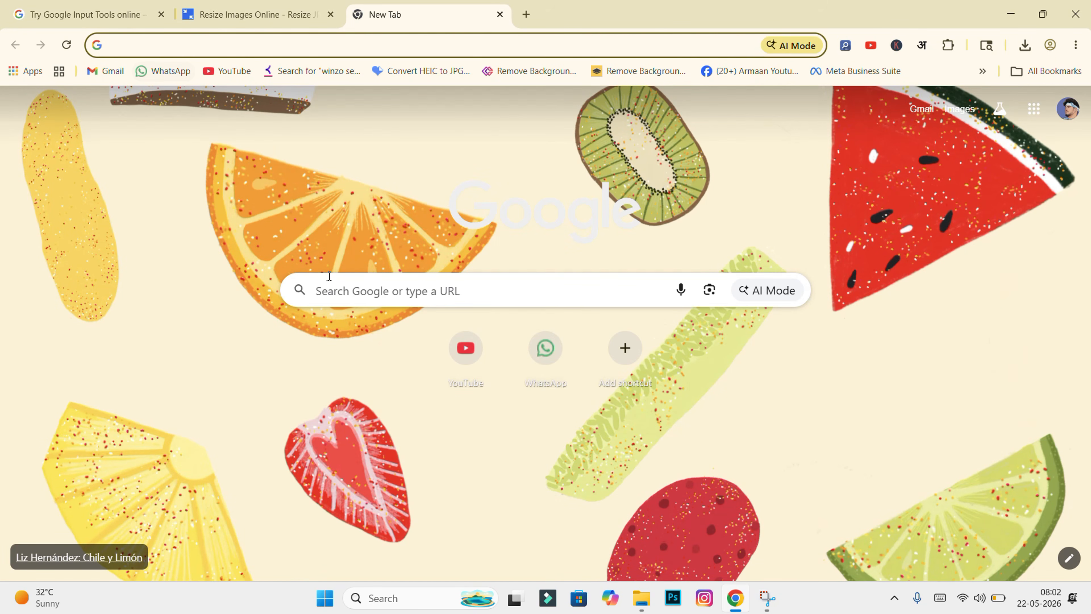
{"action": "left_click", "coordinate": [313, 291]}
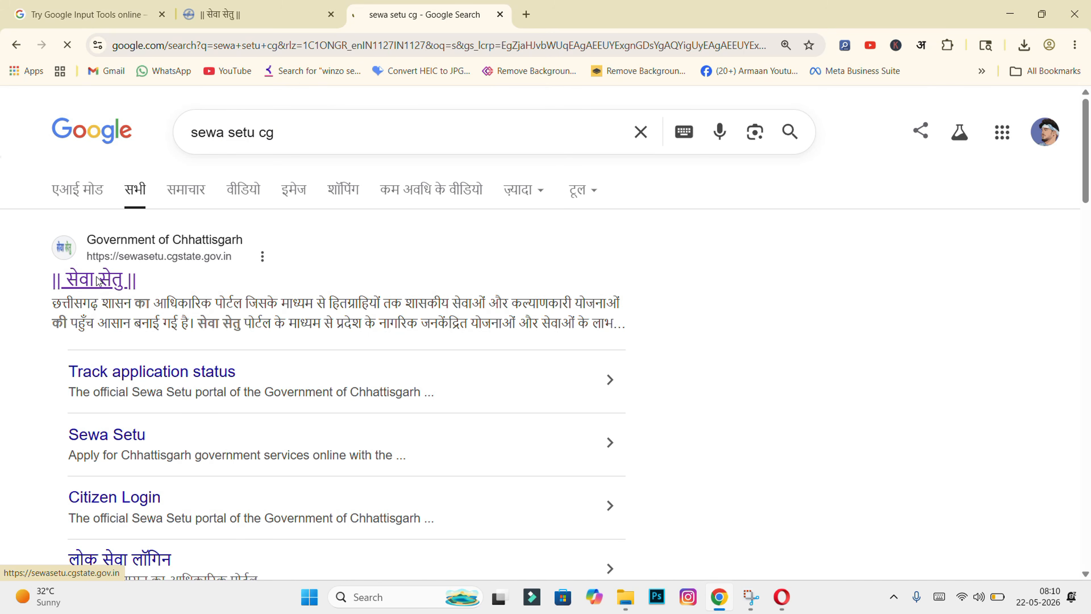
{"action": "left_click", "coordinate": [93, 278]}
{"action": "scroll", "coordinate": [445, 369], "scroll_direction": "down", "scroll_amount": 3}
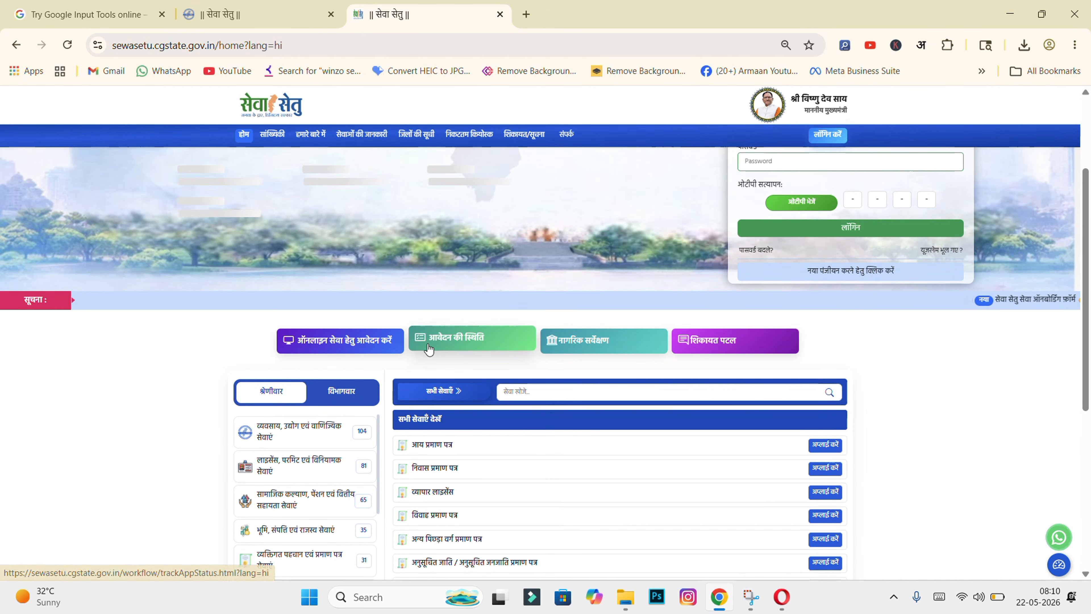
{"action": "left_click", "coordinate": [444, 344]}
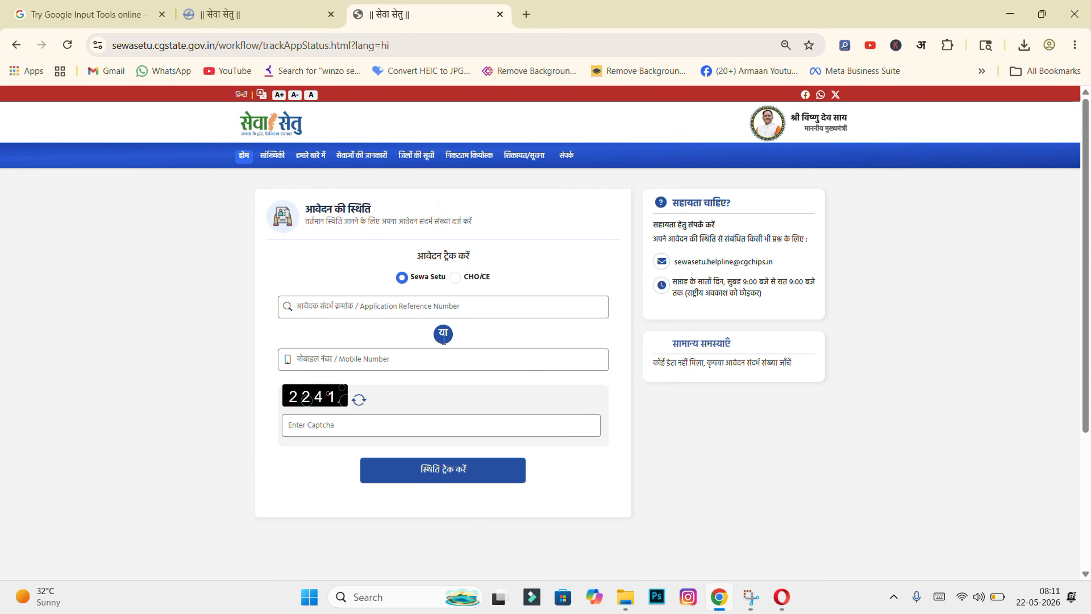
- Paste the reference number, enter captcha 22, and run स्थिति ट्रैक करें
{"action": "left_click", "coordinate": [355, 310]}
{"action": "key", "text": "ctrl+v"}
{"action": "left_click", "coordinate": [362, 426]}
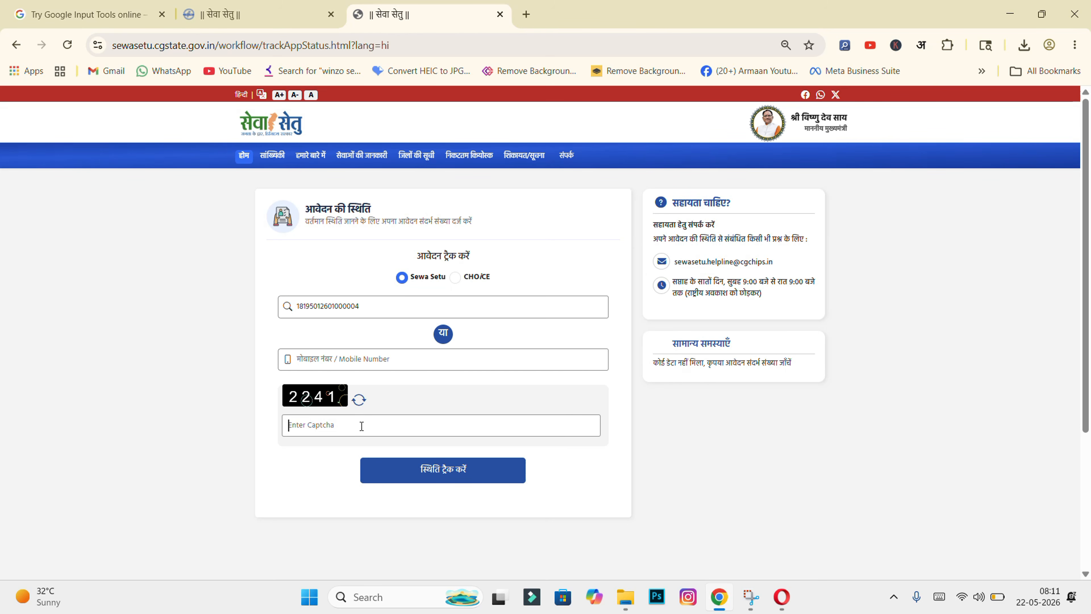
{"action": "type", "text": "2241"}
{"action": "left_click", "coordinate": [454, 478]}
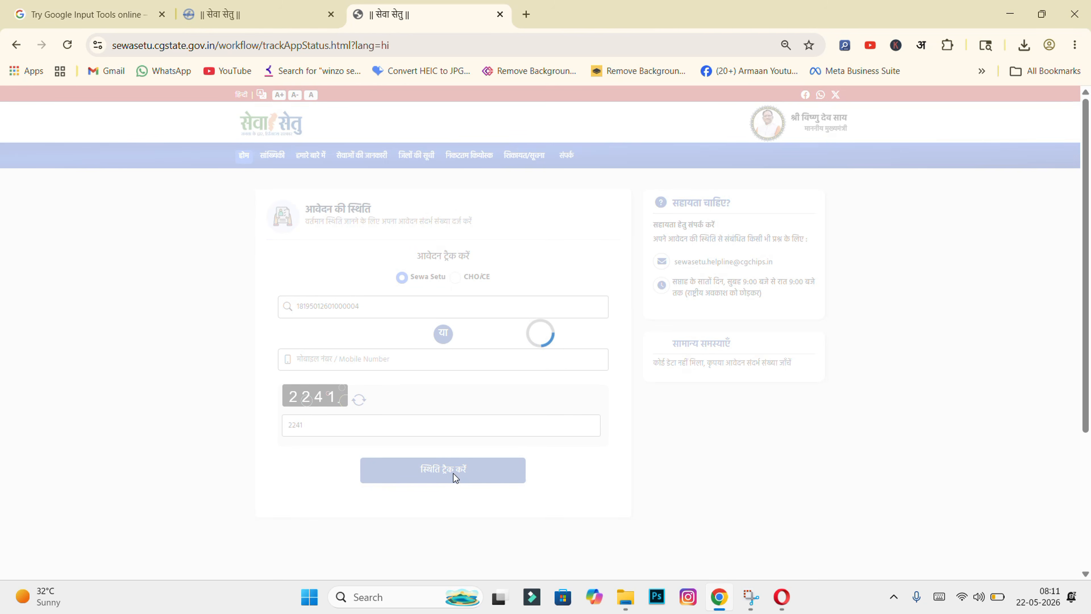
- Check the results table for the reference number and its status शुरुवात
{"action": "scroll", "coordinate": [531, 435], "scroll_direction": "down", "scroll_amount": 3}
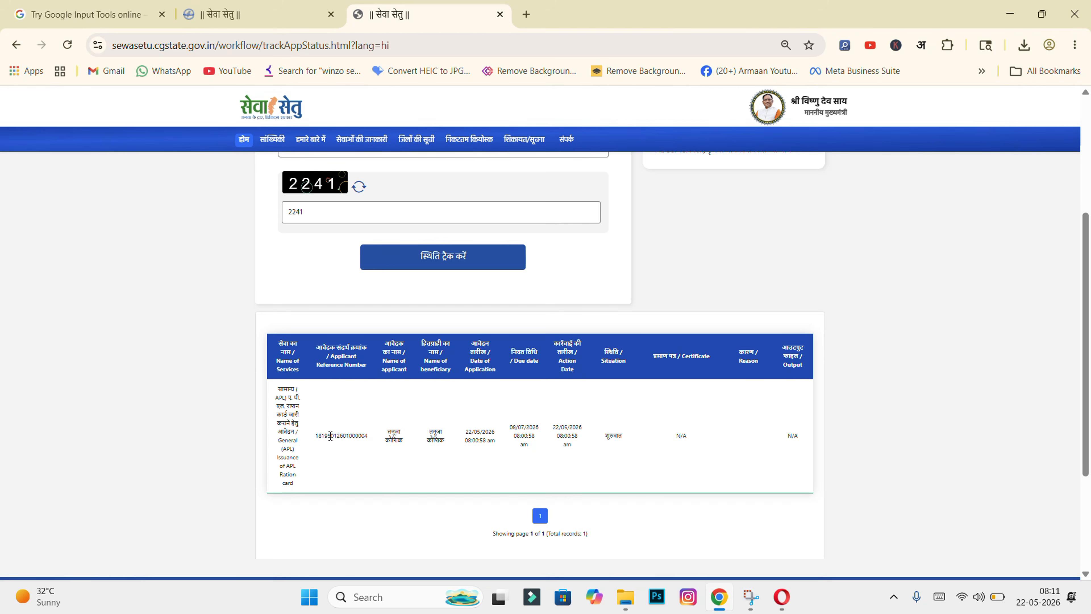
{"action": "left_click_drag", "start_coordinate": [314, 437], "coordinate": [362, 435]}
{"action": "double_click", "coordinate": [611, 435]}
{"action": "left_click", "coordinate": [630, 440]}
- In Instagram, open the recently searched creator from Search, follow them, and start a message
{"action": "left_click", "coordinate": [688, 596]}
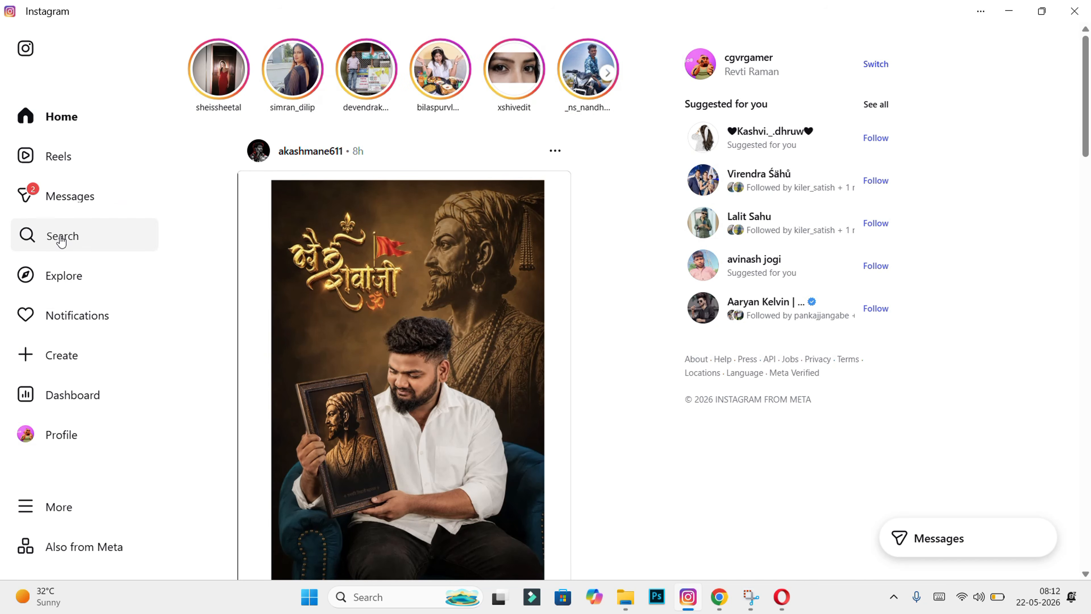
{"action": "left_click", "coordinate": [62, 242]}
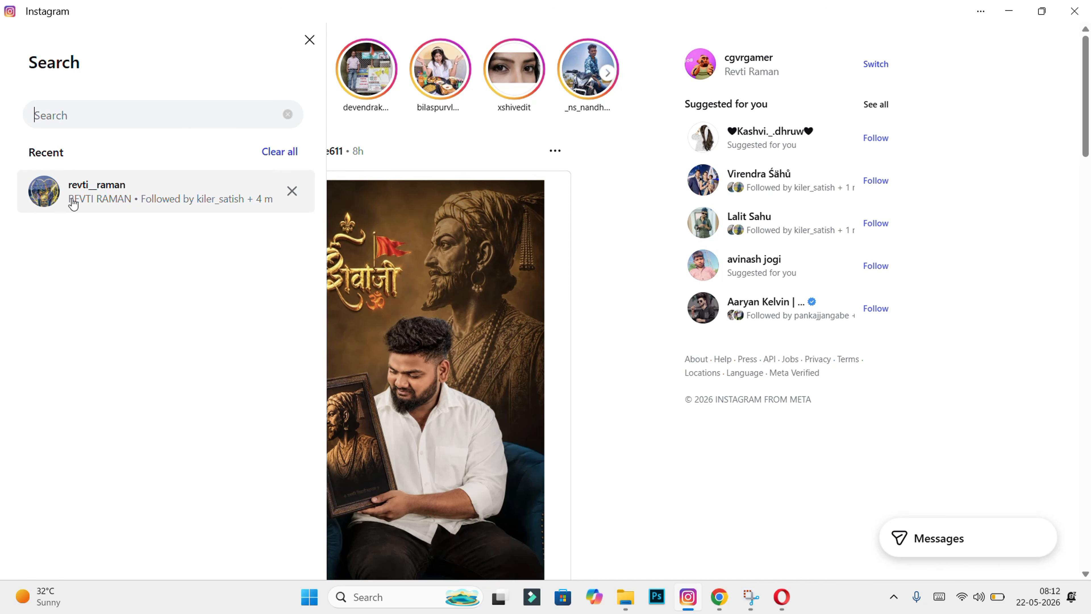
{"action": "left_click", "coordinate": [97, 198]}
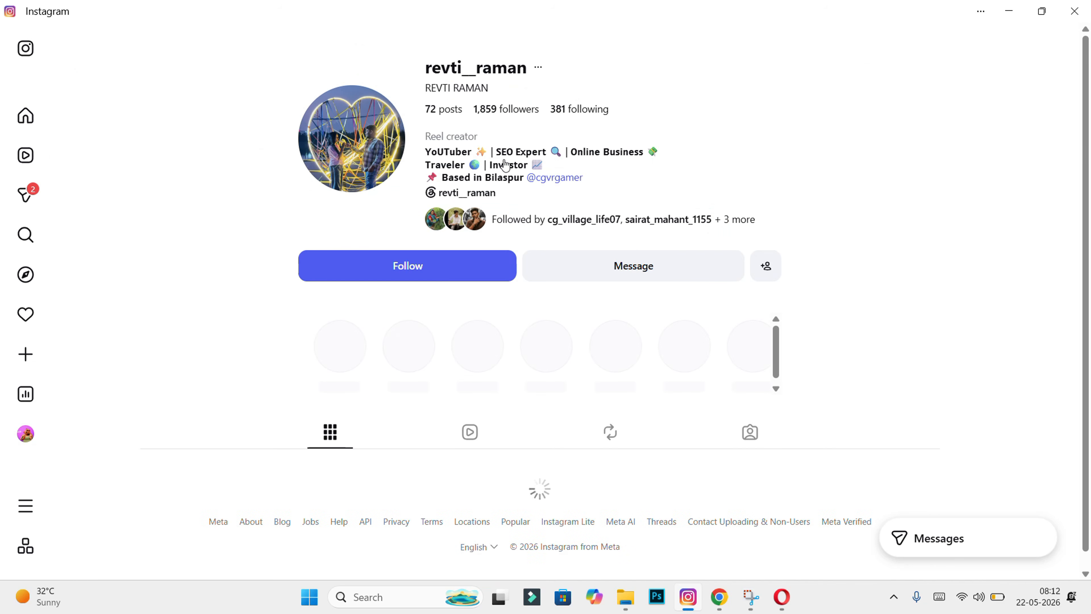
{"action": "left_click", "coordinate": [381, 267]}
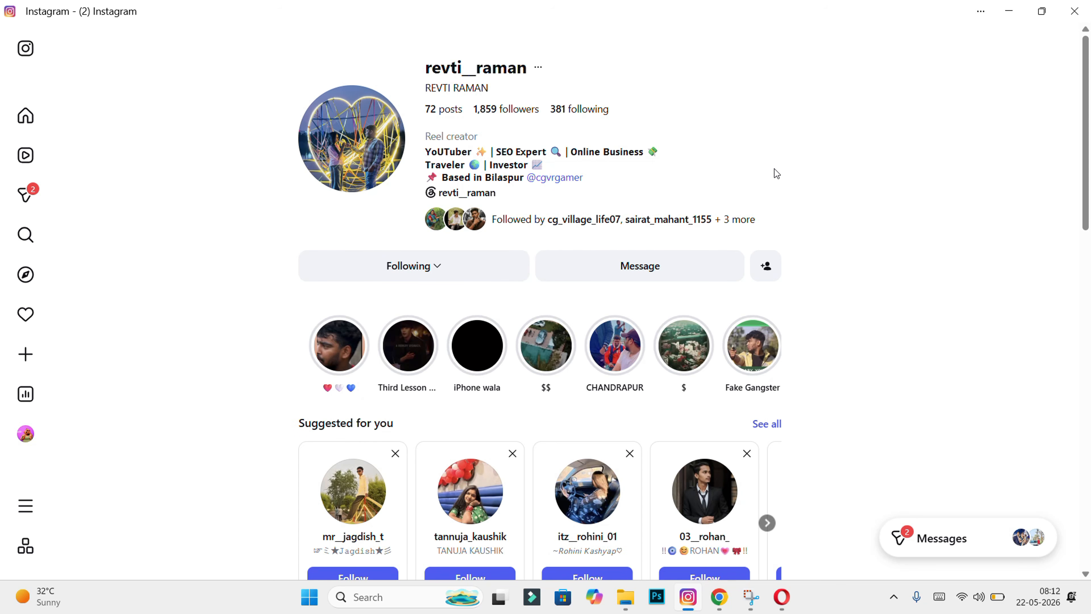
{"action": "left_click", "coordinate": [620, 267]}
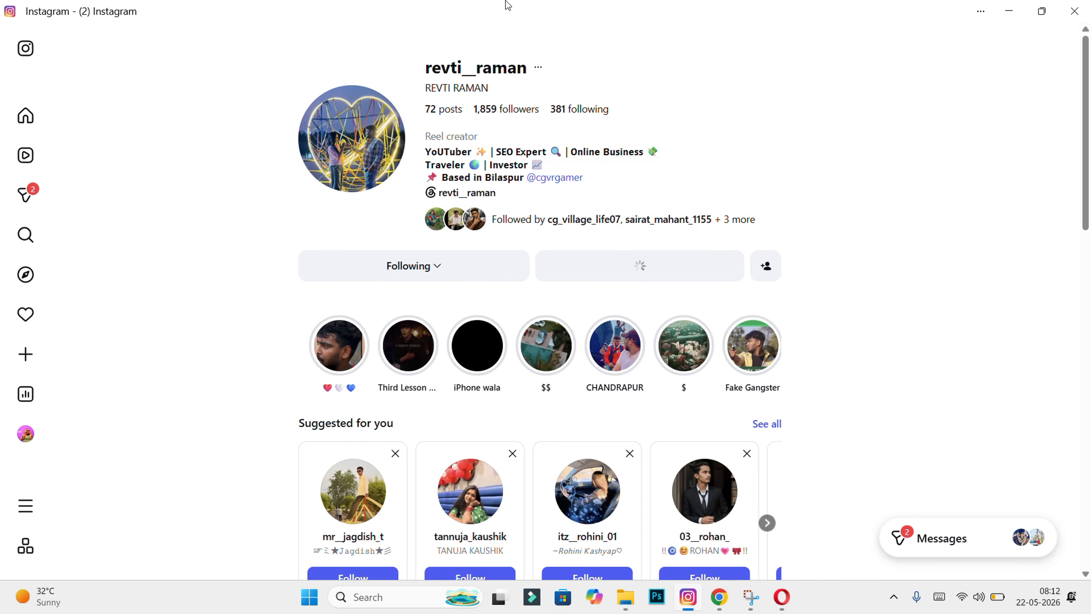